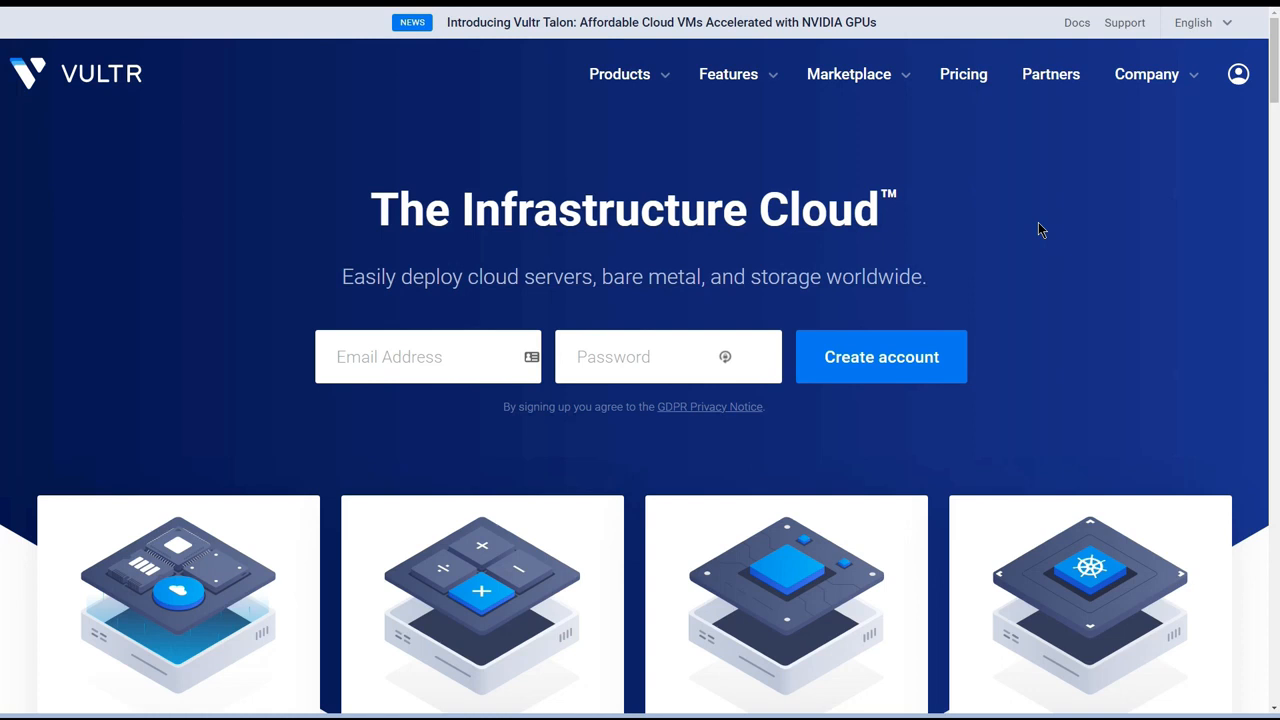
# Log in to the Vultr account to reach the products dashboard.
pyautogui.click(1237, 77)
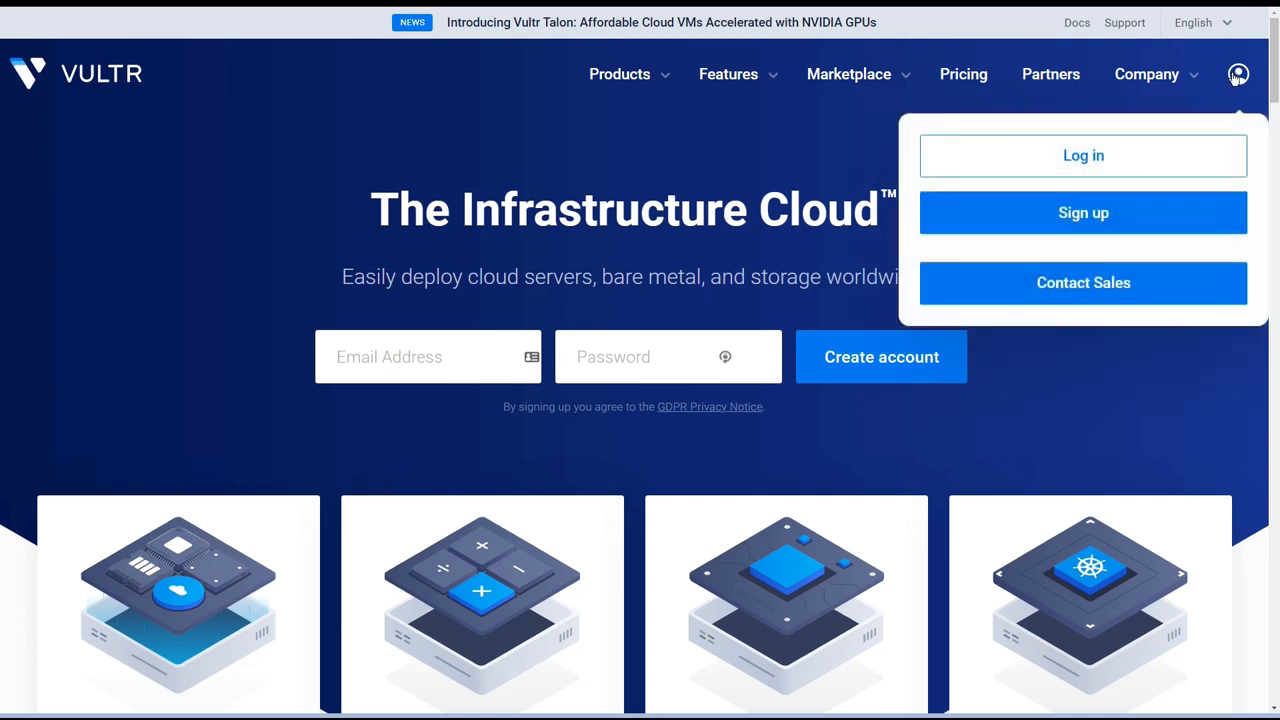
pyautogui.tripleClick(1192, 140)
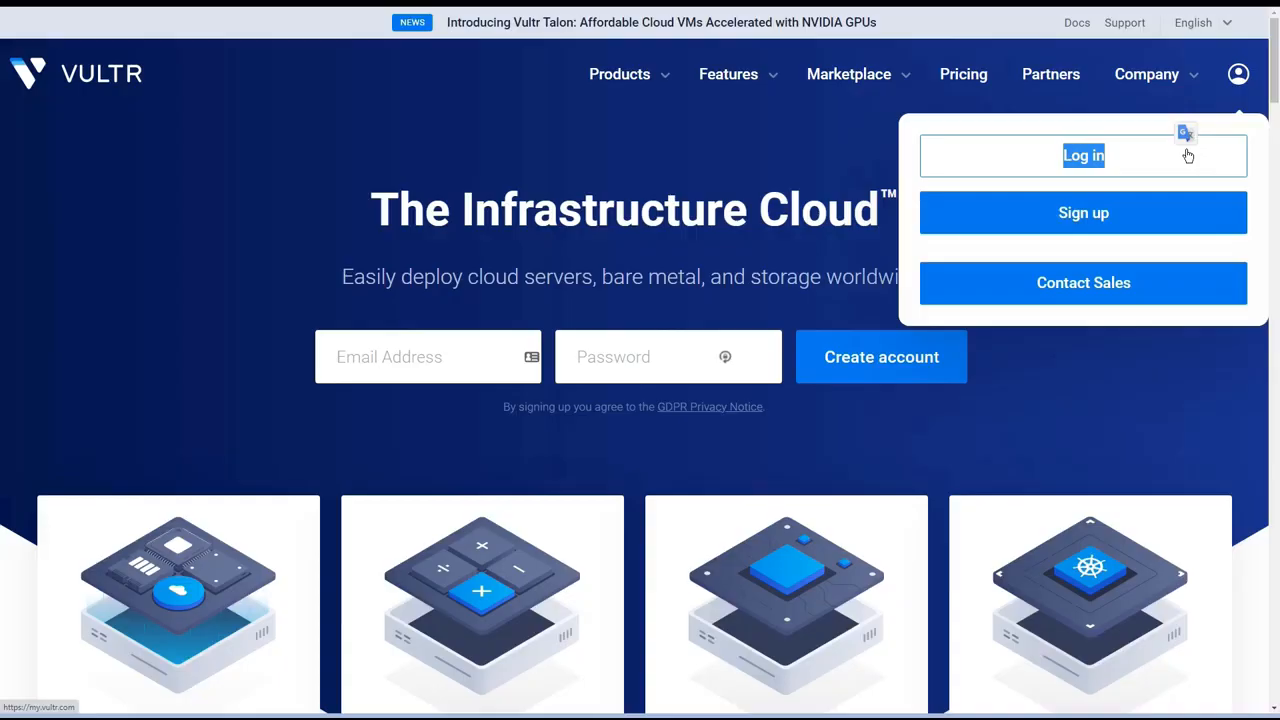
pyautogui.click(1188, 155)
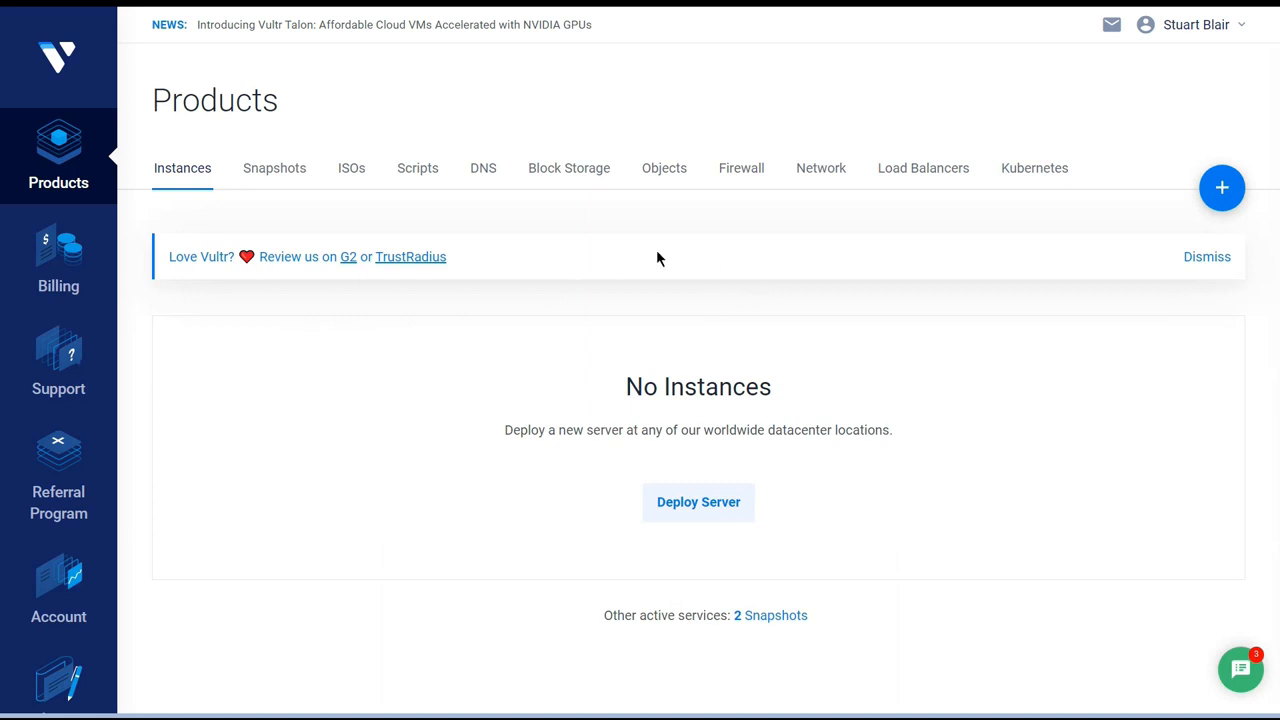
# Start deploying a new Cloud Compute server instance and set its location to London.
pyautogui.moveTo(1222, 187)
pyautogui.click(1194, 243)
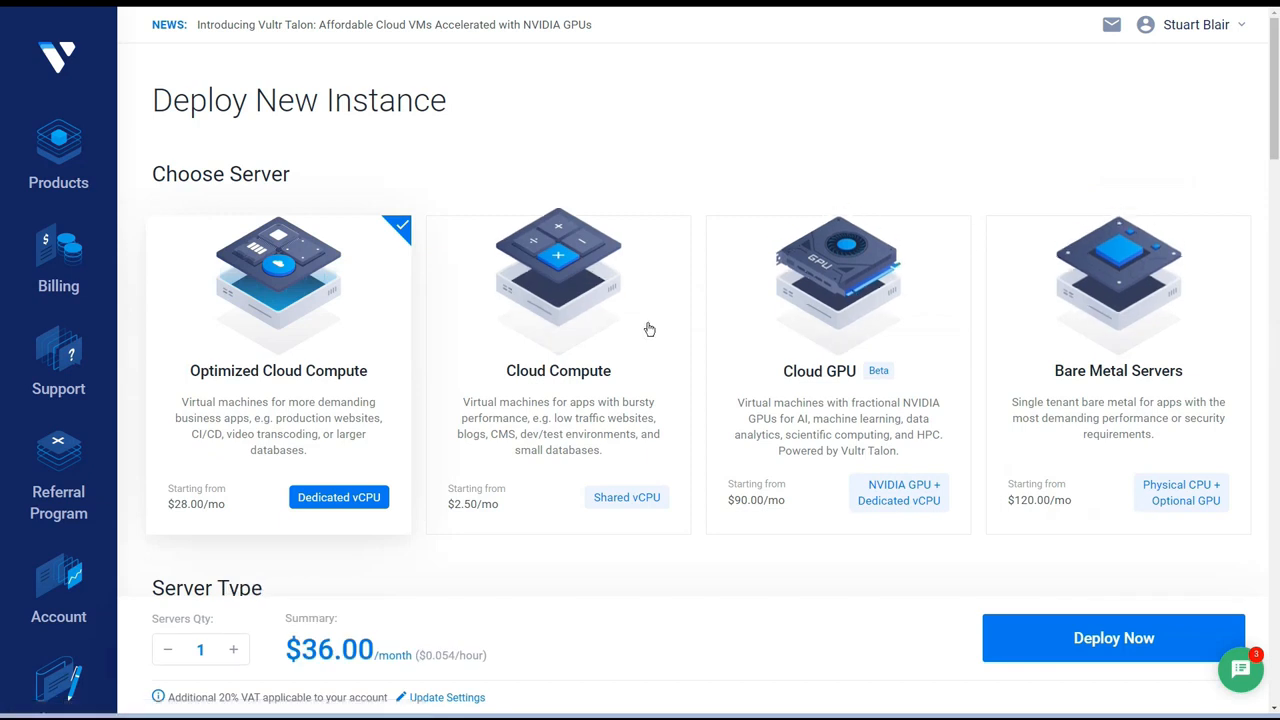
pyautogui.click(616, 351)
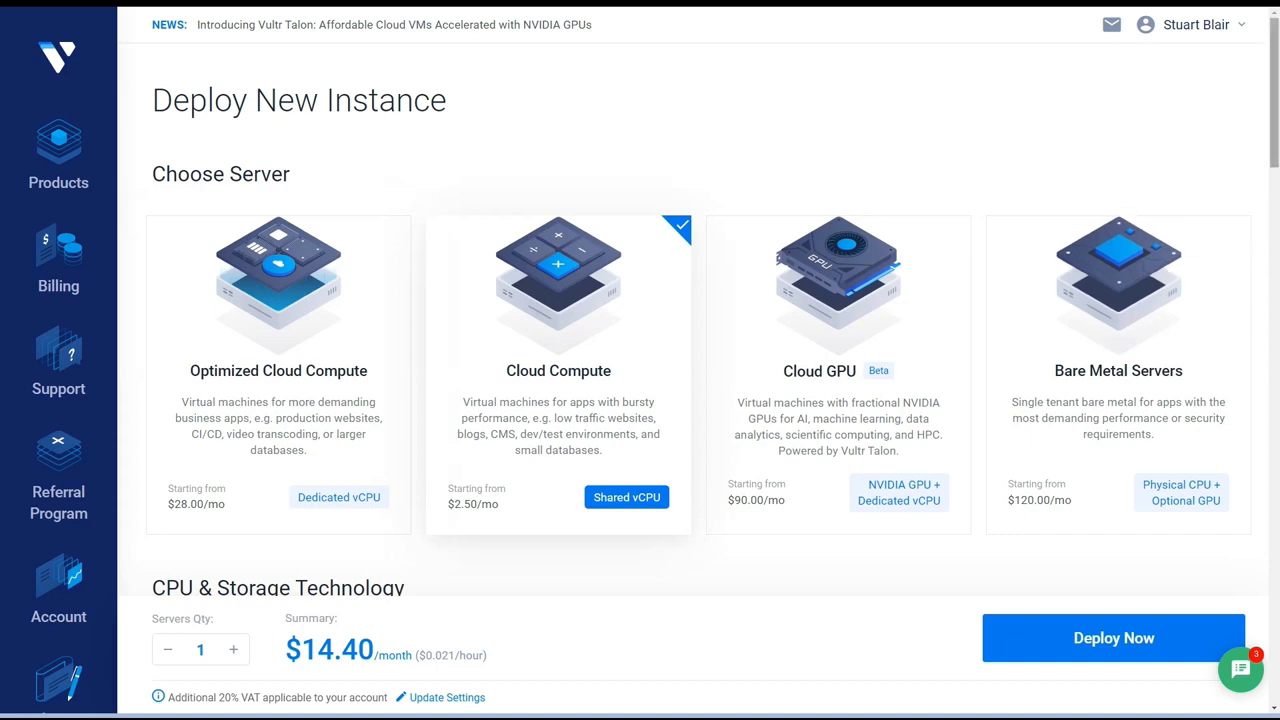
pyautogui.scroll(-2, 1263, 204)
pyautogui.moveTo(1263, 204); pyautogui.dragTo(1261, 272)
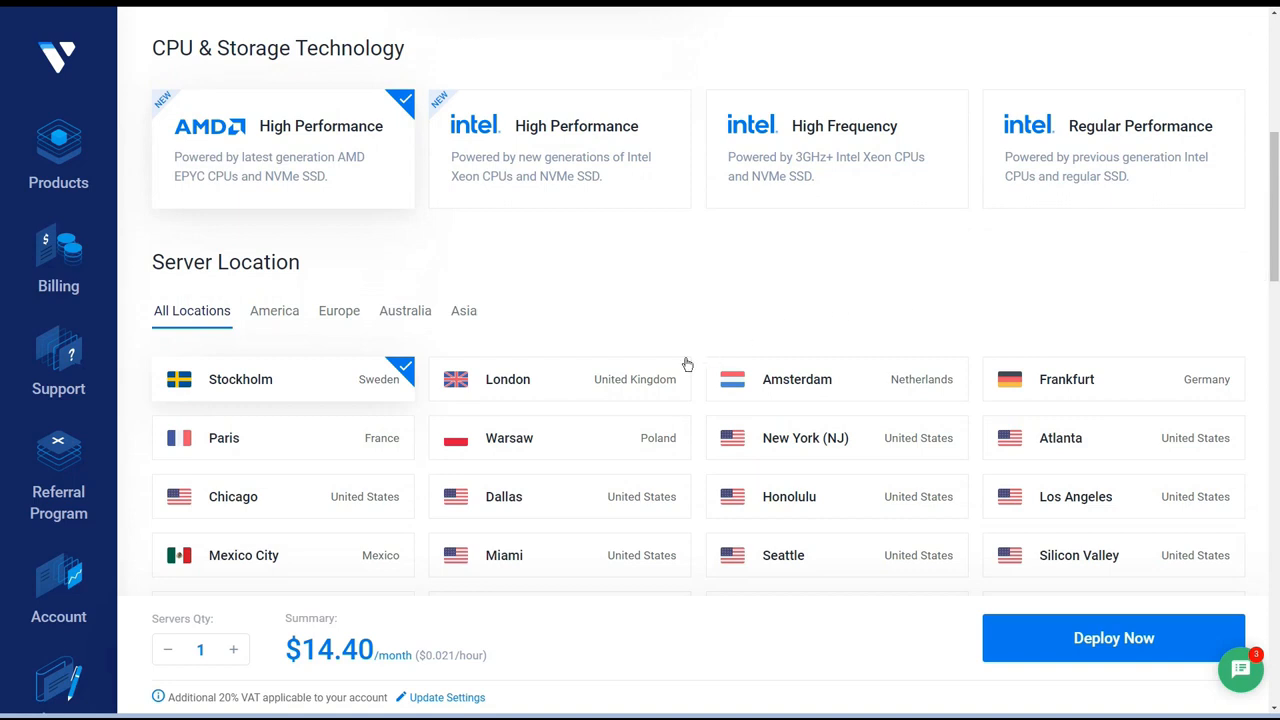
pyautogui.click(637, 379)
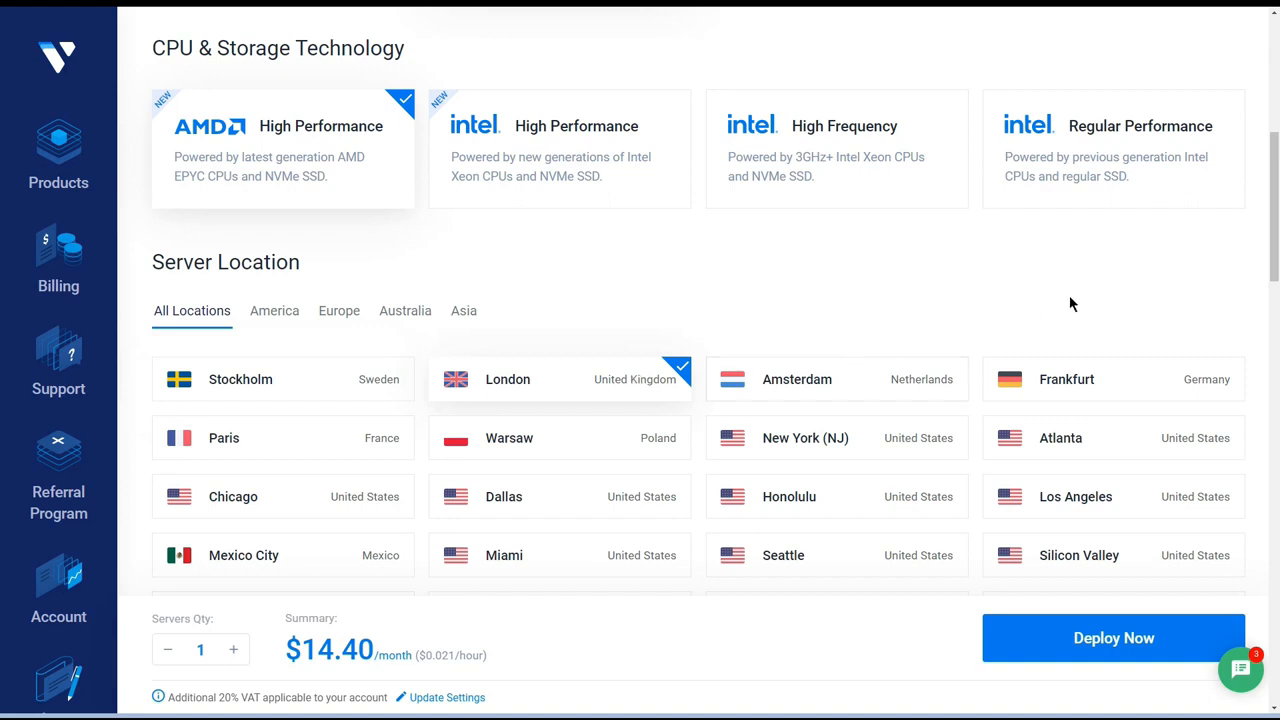
# Choose Ubuntu 20.04 LTS x64 as the server image and turn off auto backups.
pyautogui.moveTo(1272, 245); pyautogui.dragTo(1274, 392)
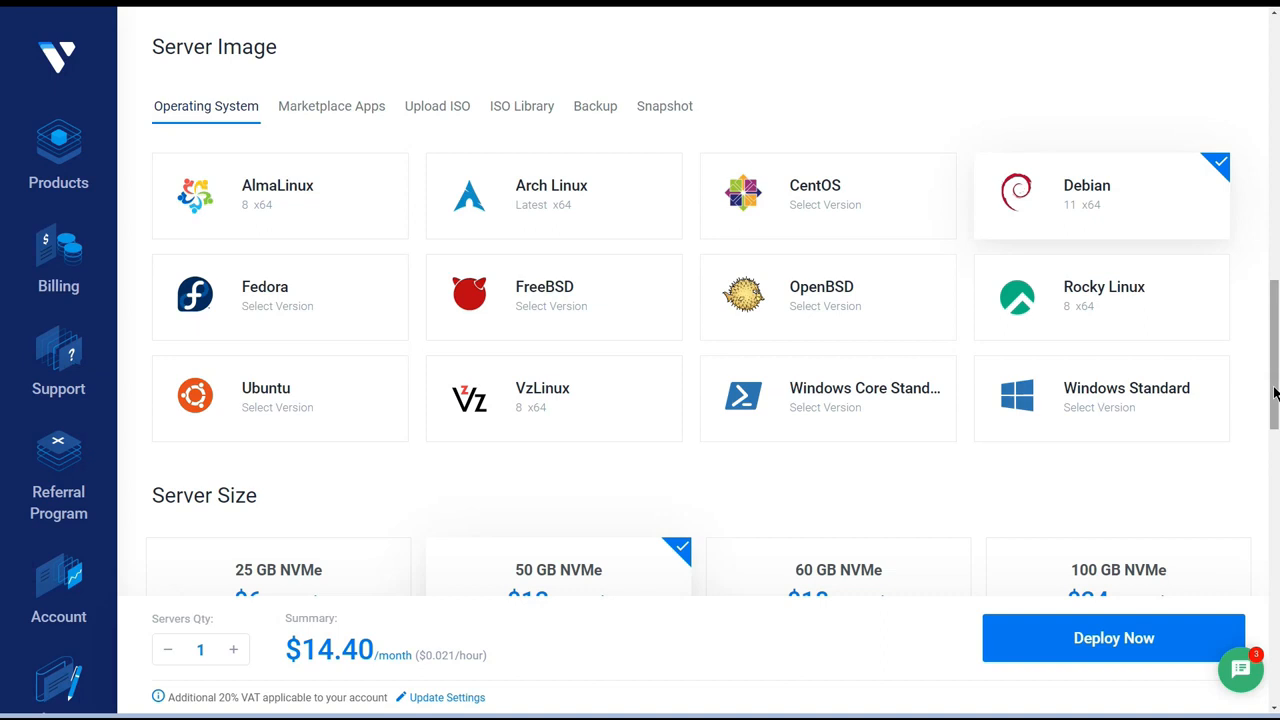
pyautogui.click(252, 404)
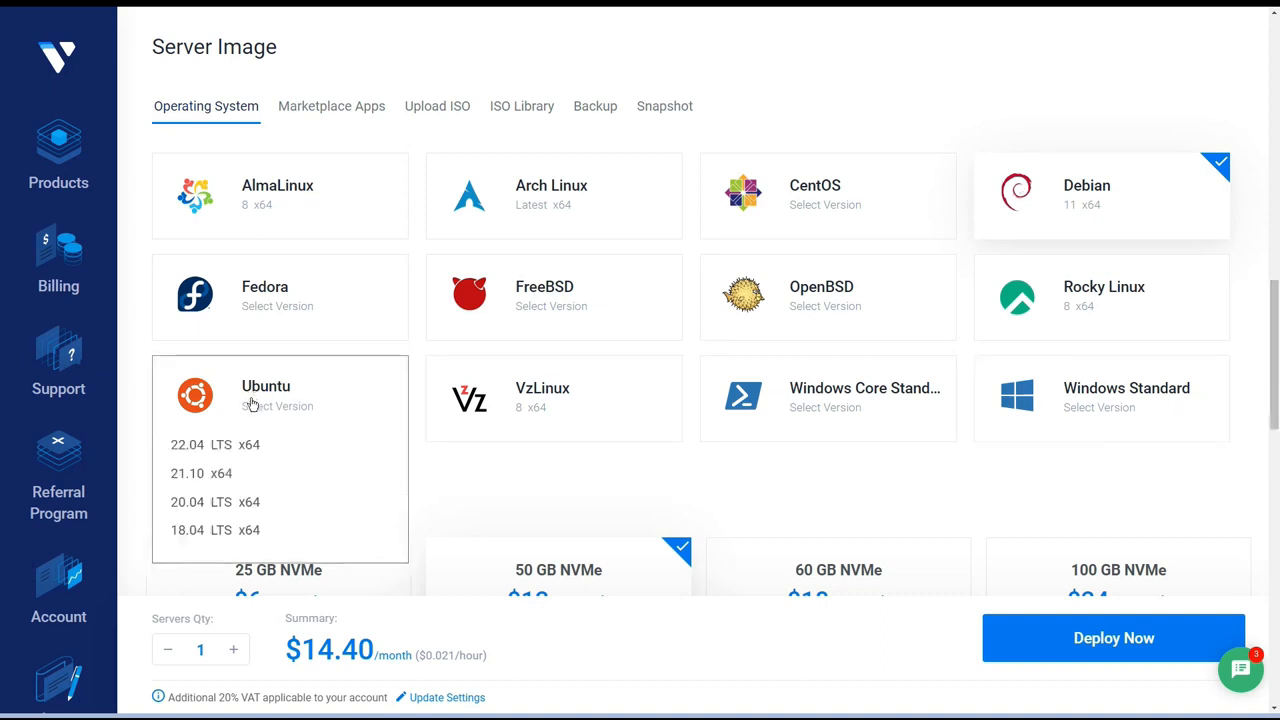
pyautogui.click(219, 502)
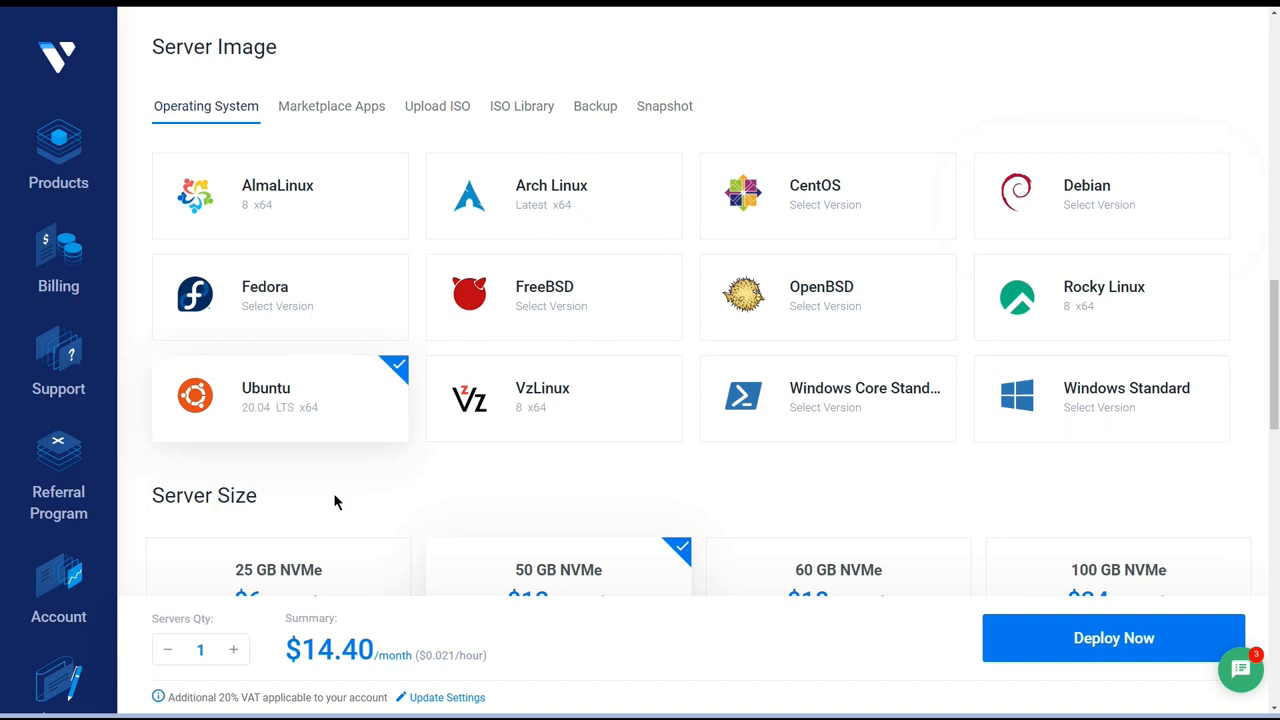
pyautogui.moveTo(1272, 426); pyautogui.dragTo(1275, 500)
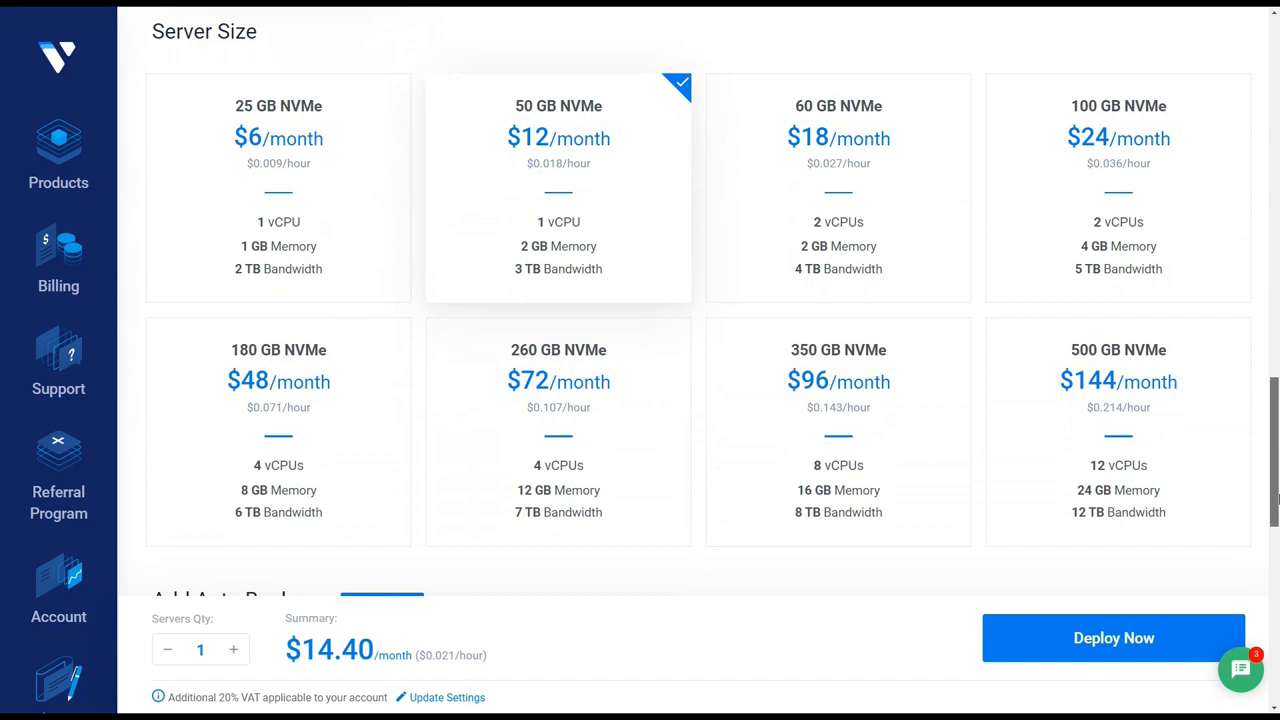
pyautogui.scroll(-5, 650, 440)
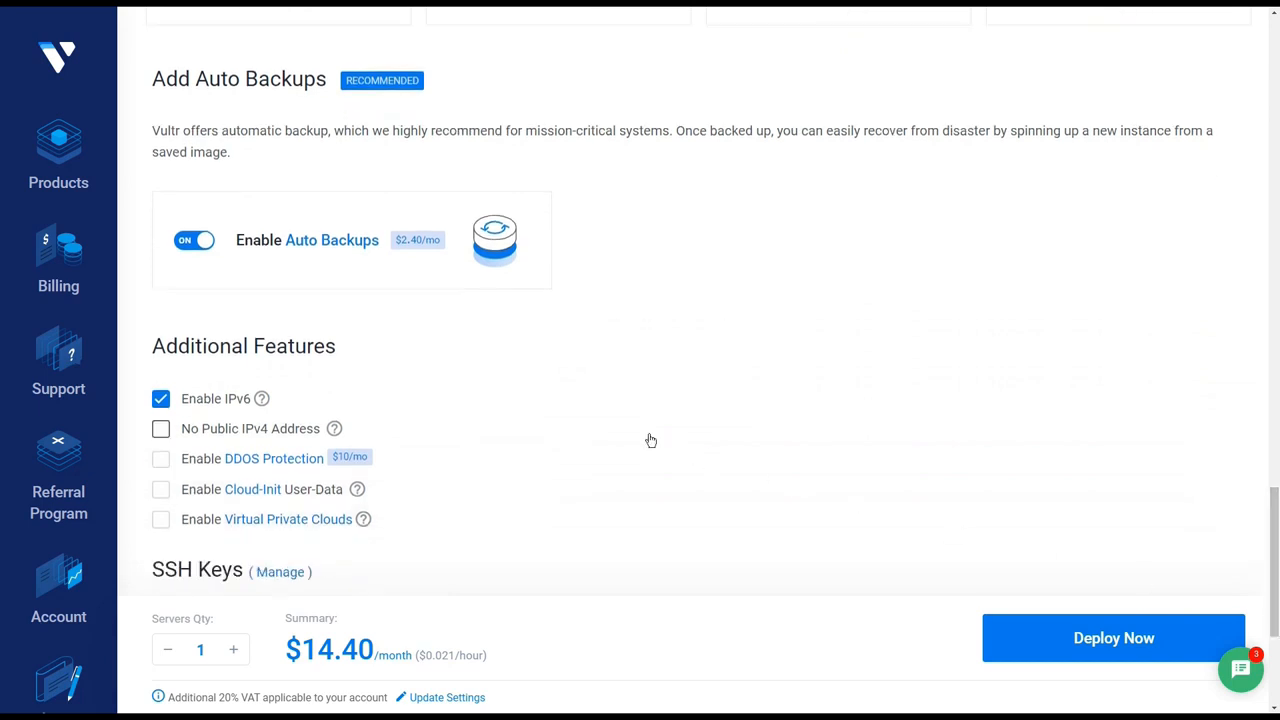
pyautogui.click(196, 244)
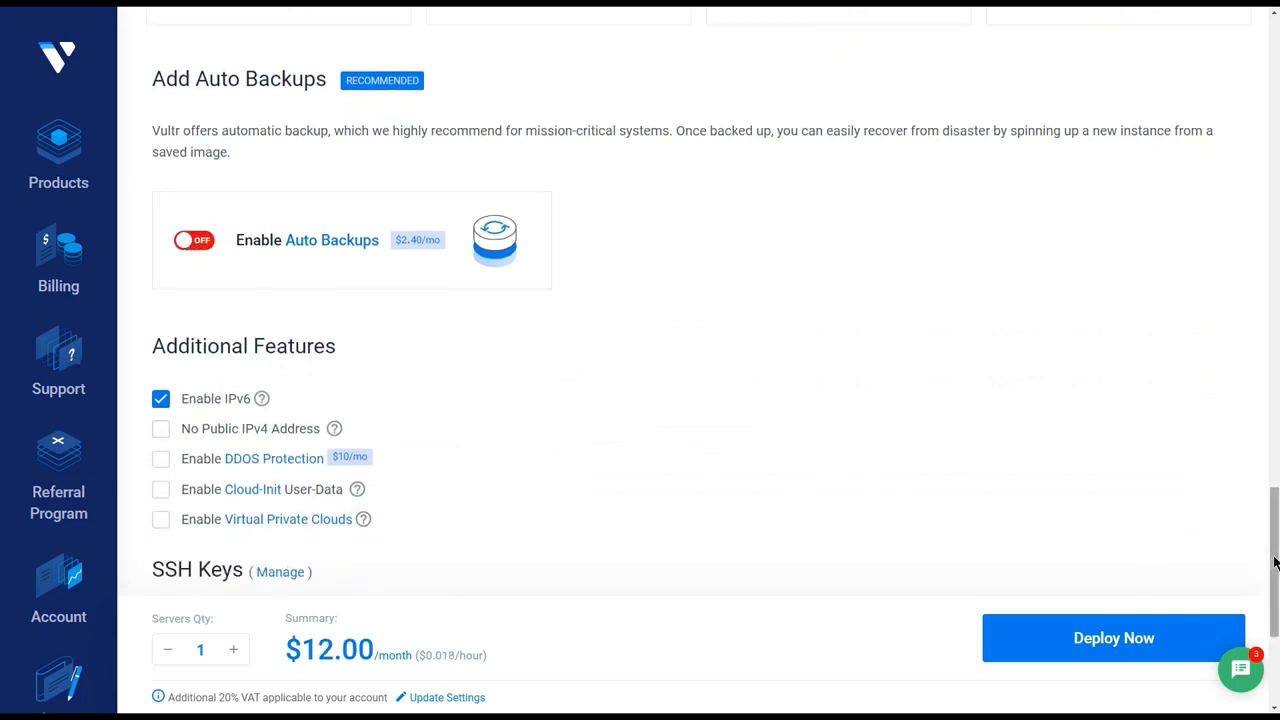
# Set both the server label and the hostname to demo, and deploy the server.
pyautogui.scroll(-3, 1277, 581)
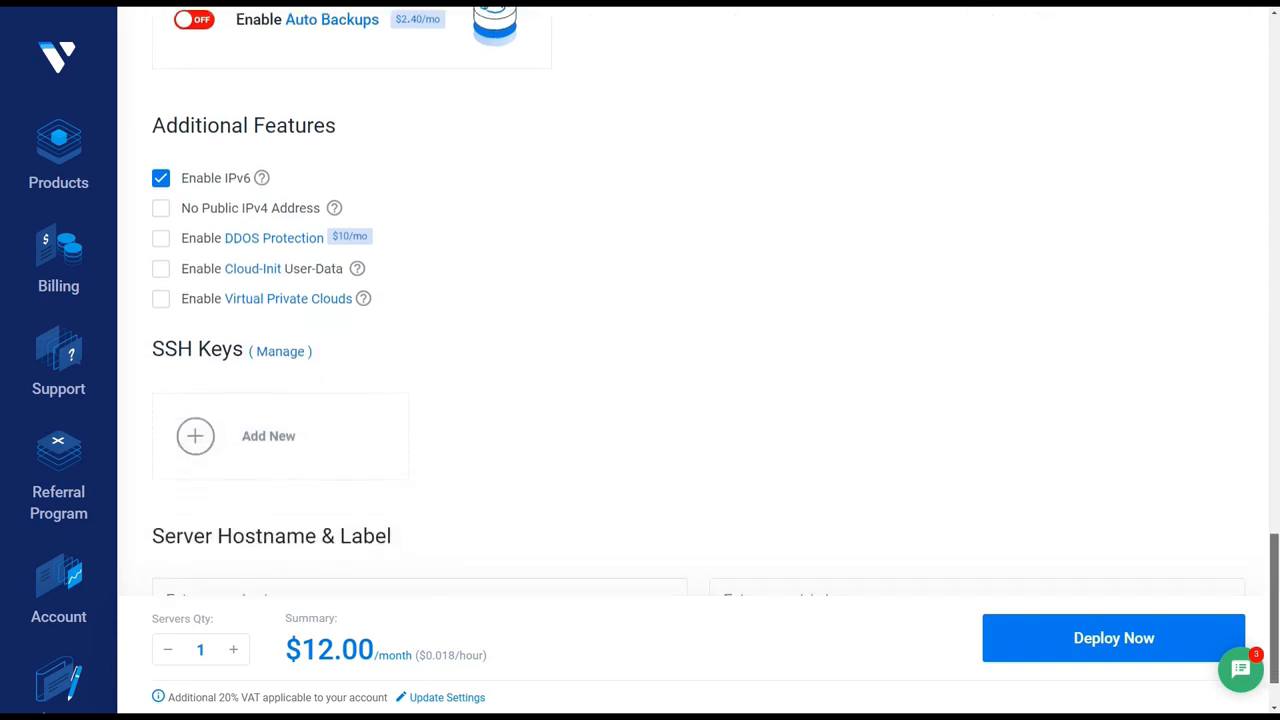
pyautogui.click(938, 514)
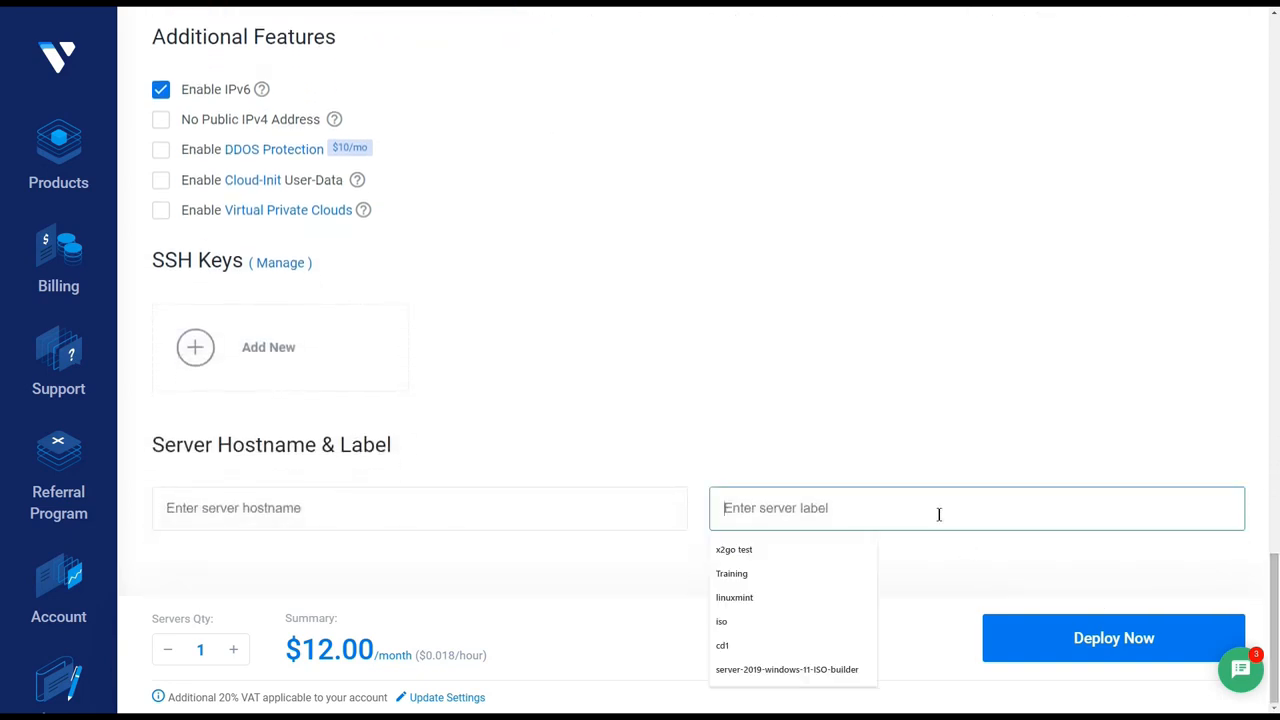
pyautogui.write('demo')
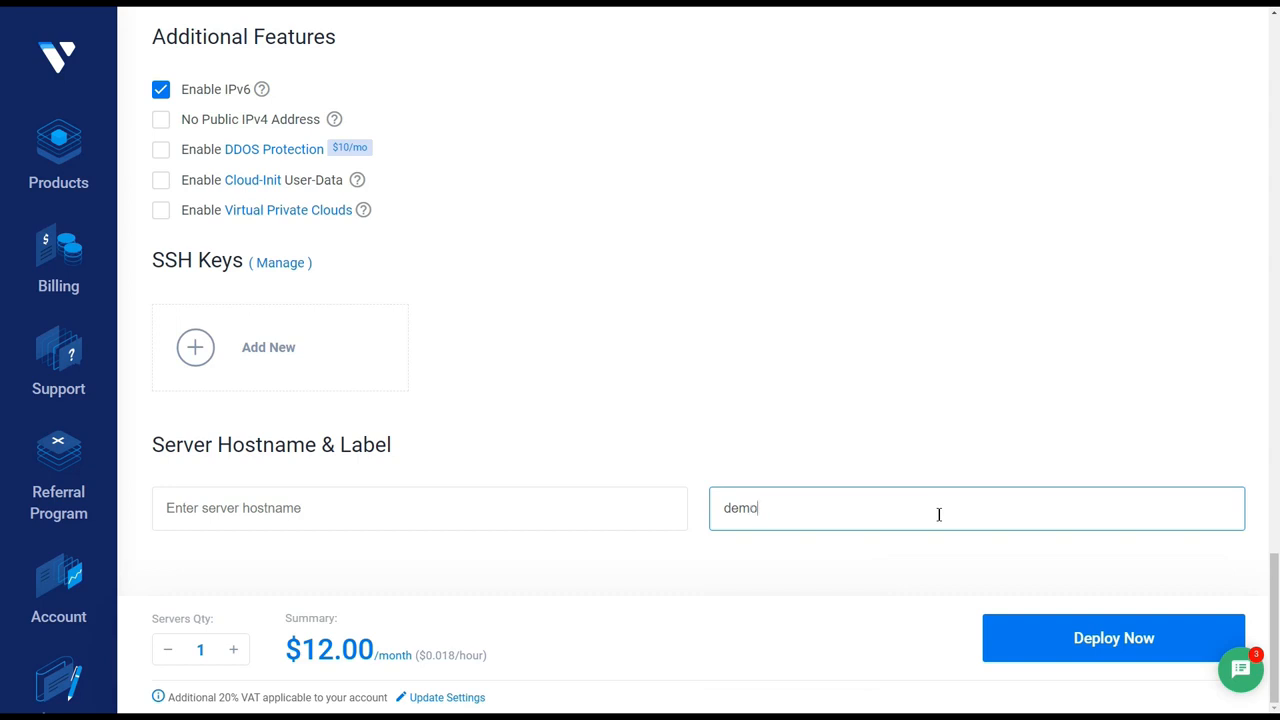
pyautogui.click(564, 513)
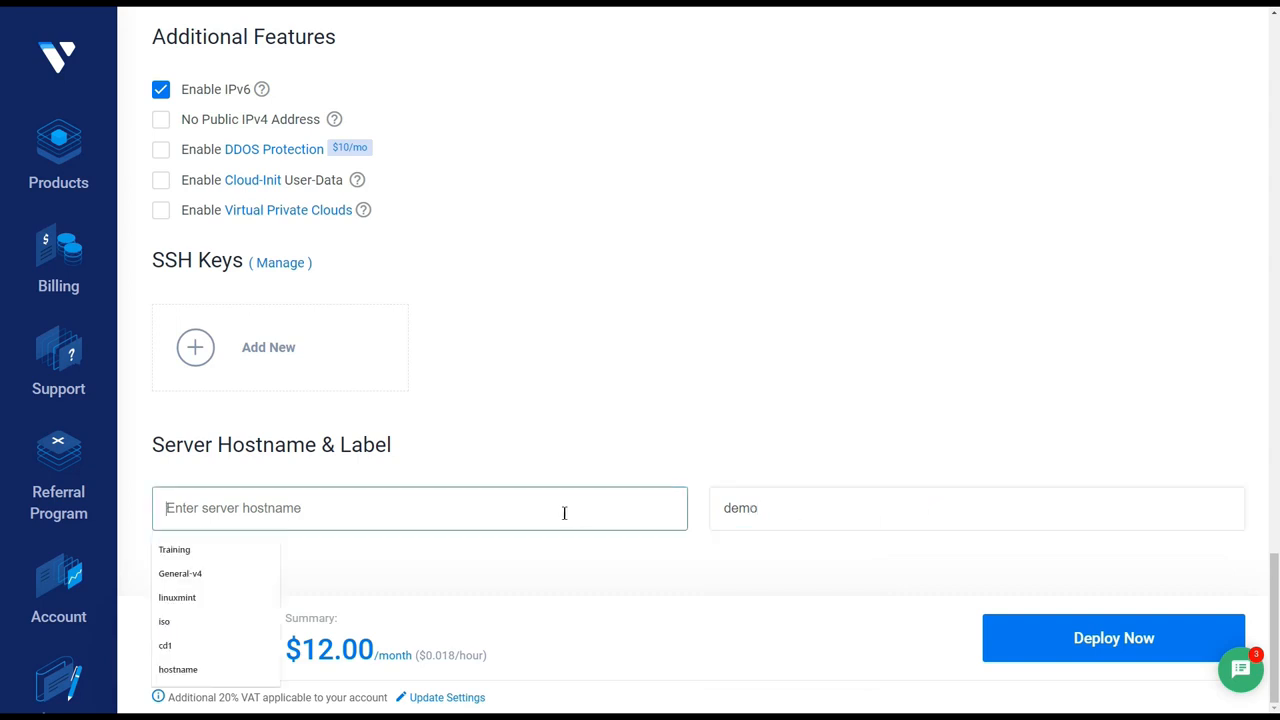
pyautogui.write('demo')
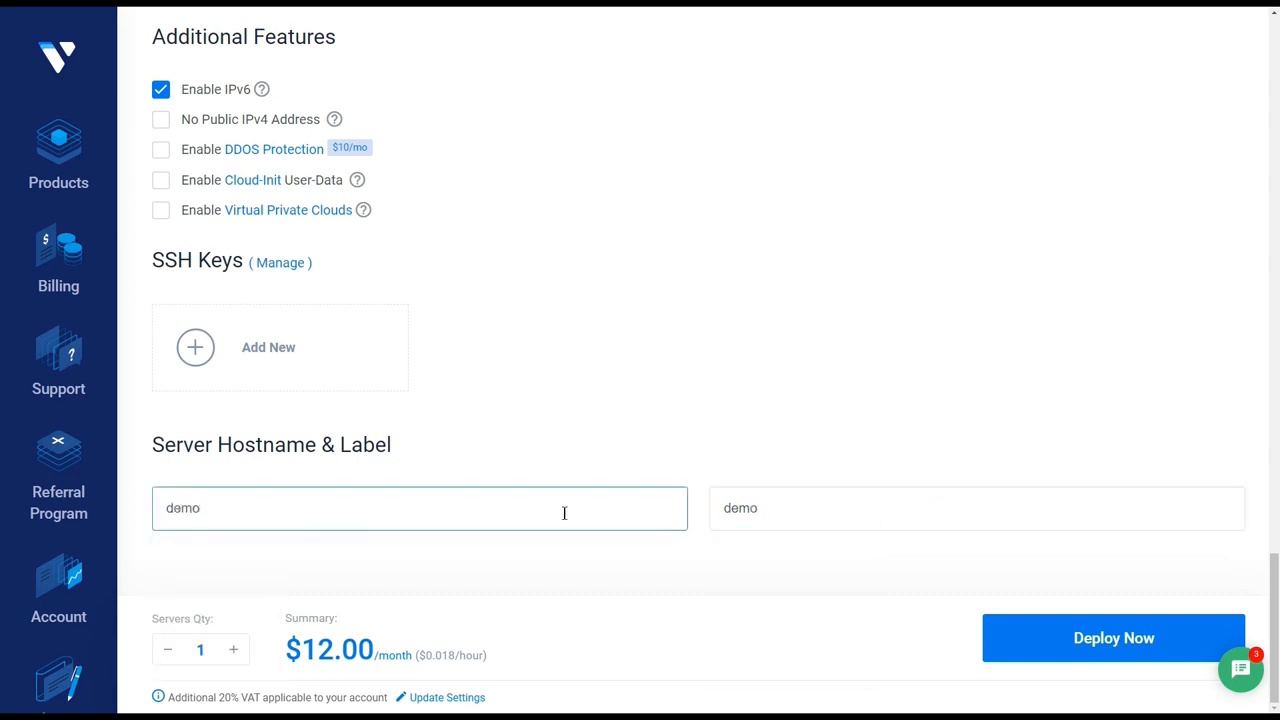
pyautogui.click(1047, 634)
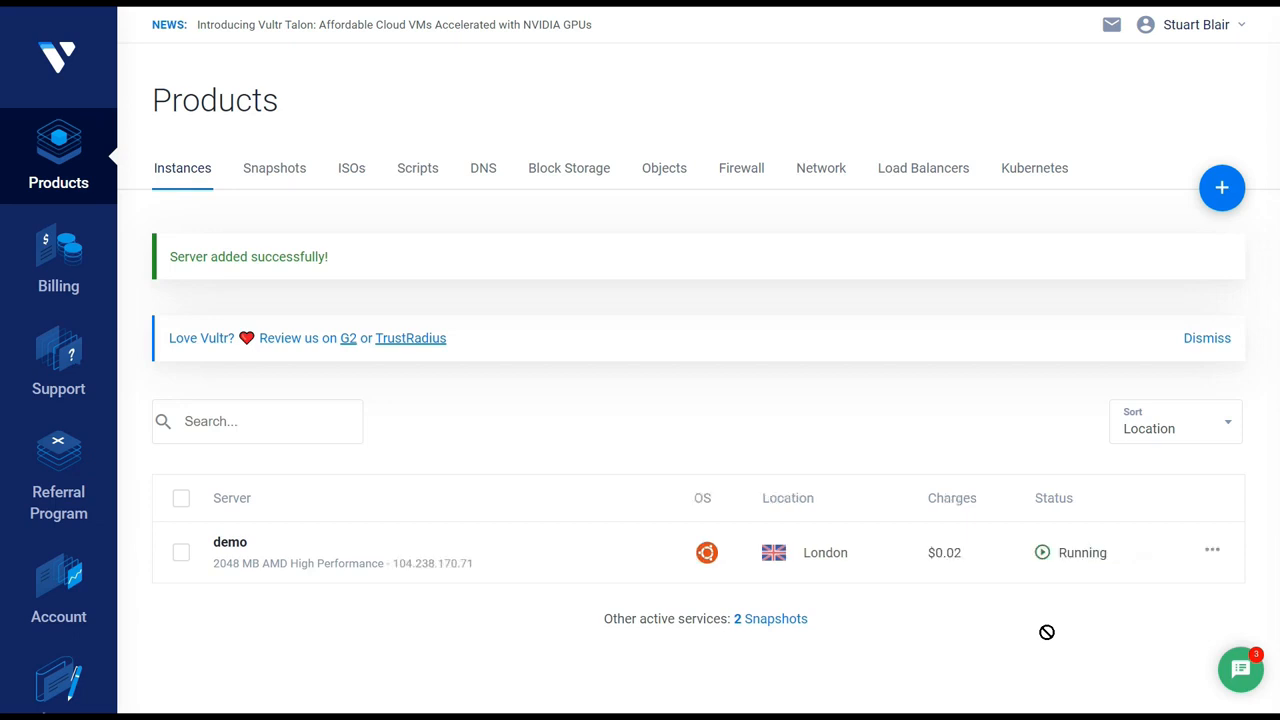
# Attach the Finnix - 124 x64 ISO from the ISO library to the demo server and reboot it.
pyautogui.click(1066, 566)
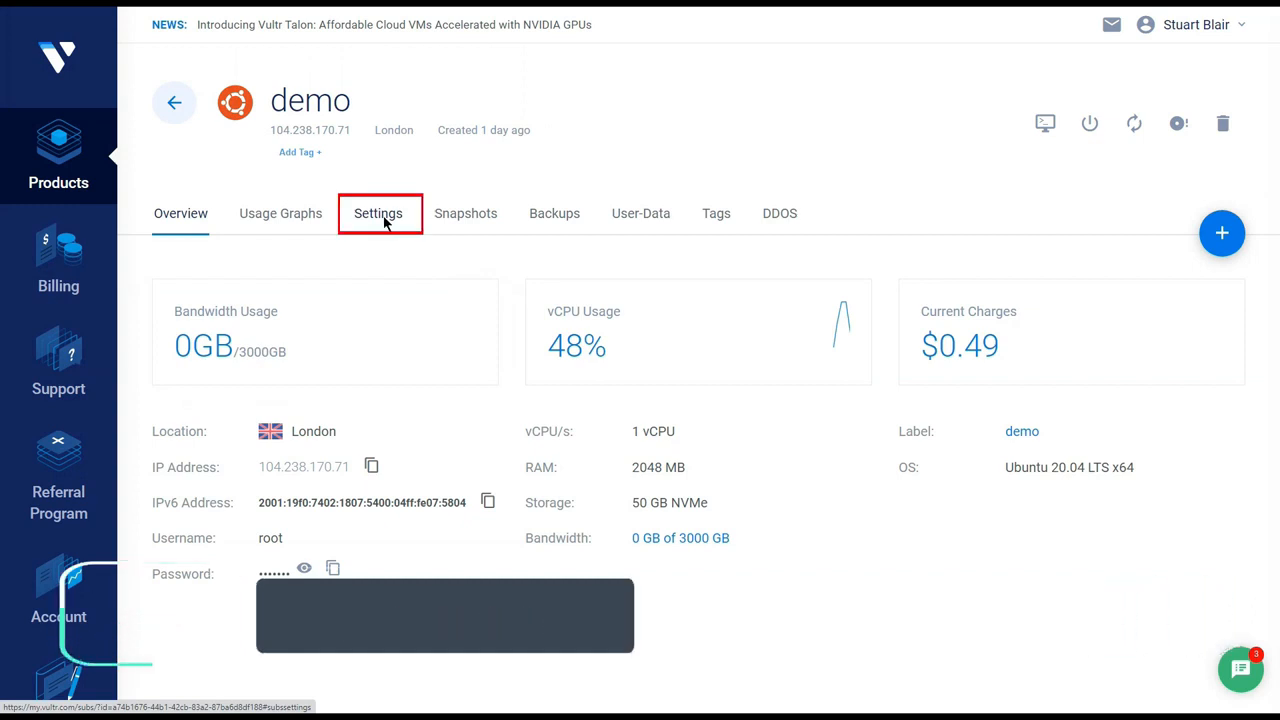
pyautogui.click(388, 222)
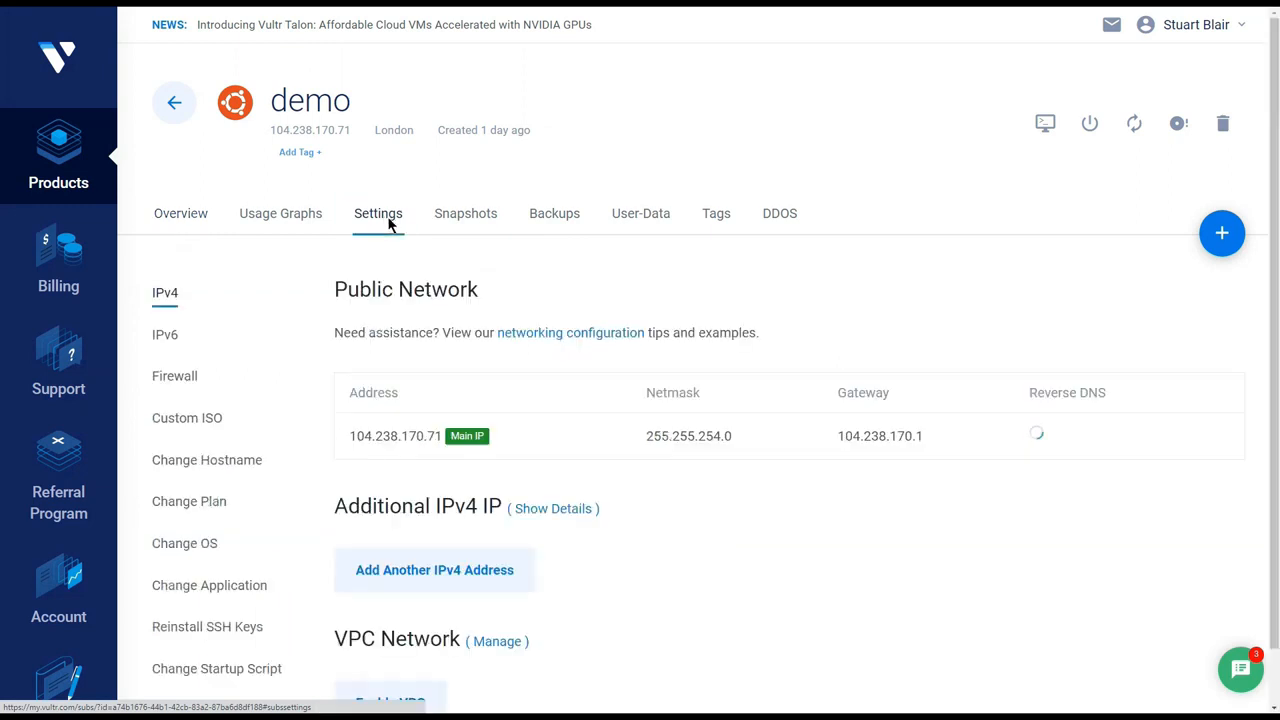
pyautogui.click(187, 428)
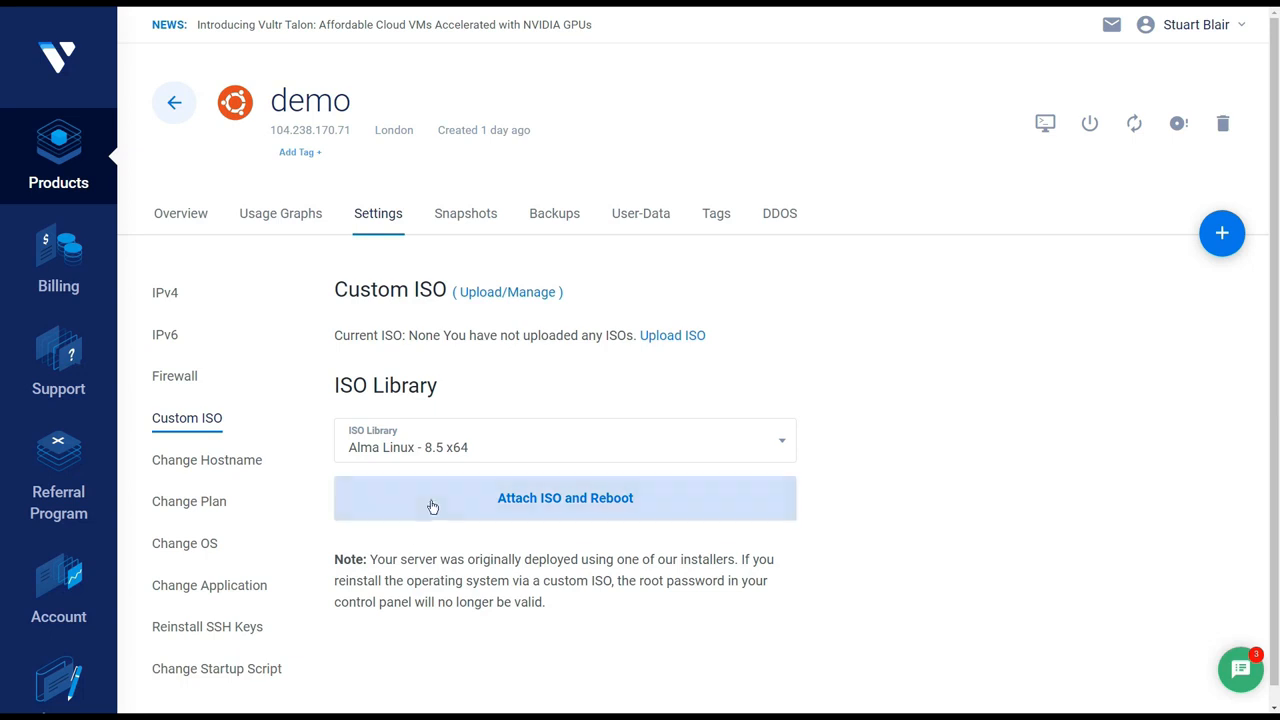
pyautogui.click(455, 449)
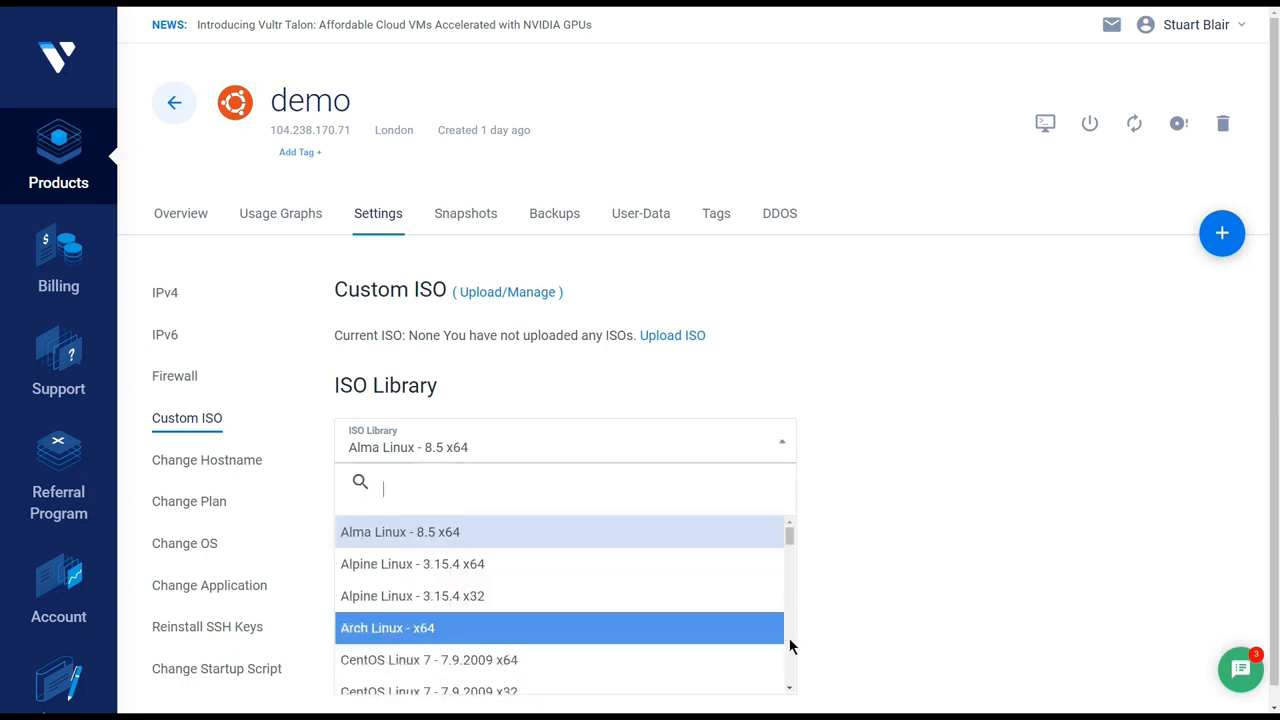
pyautogui.scroll(-2, 789, 646)
pyautogui.scroll(-2, 789, 646)
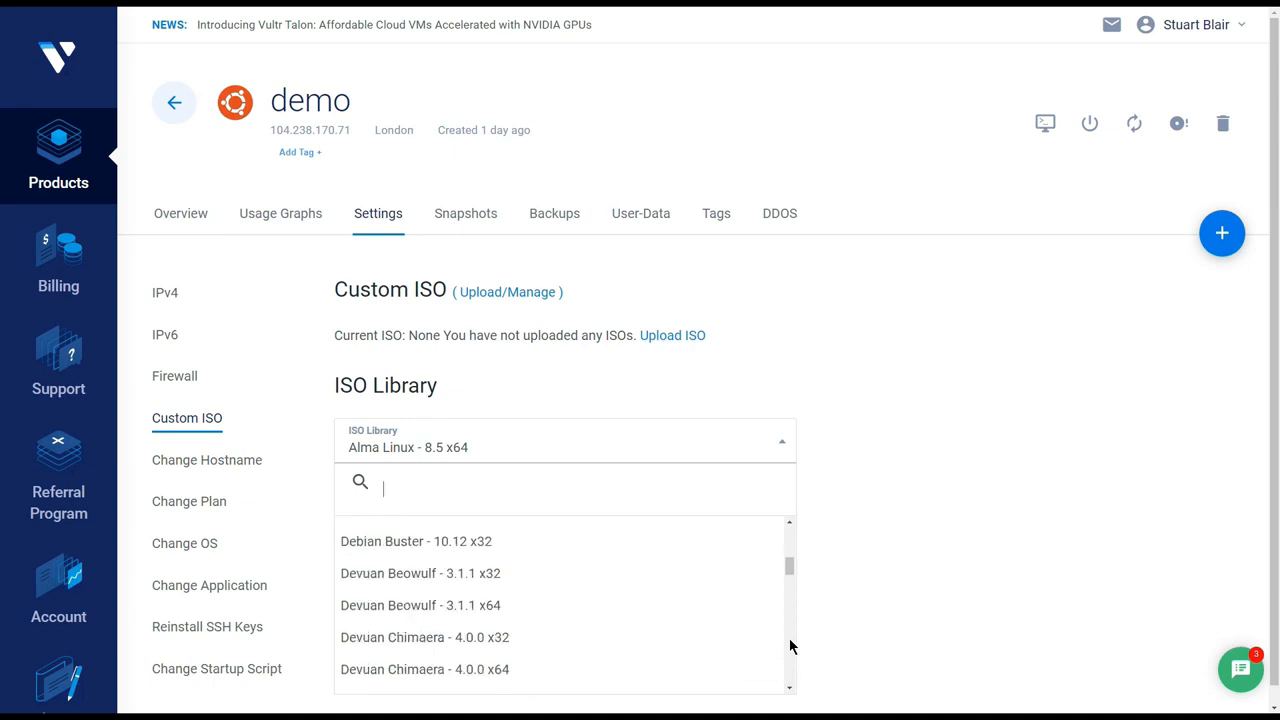
pyautogui.scroll(-2, 789, 646)
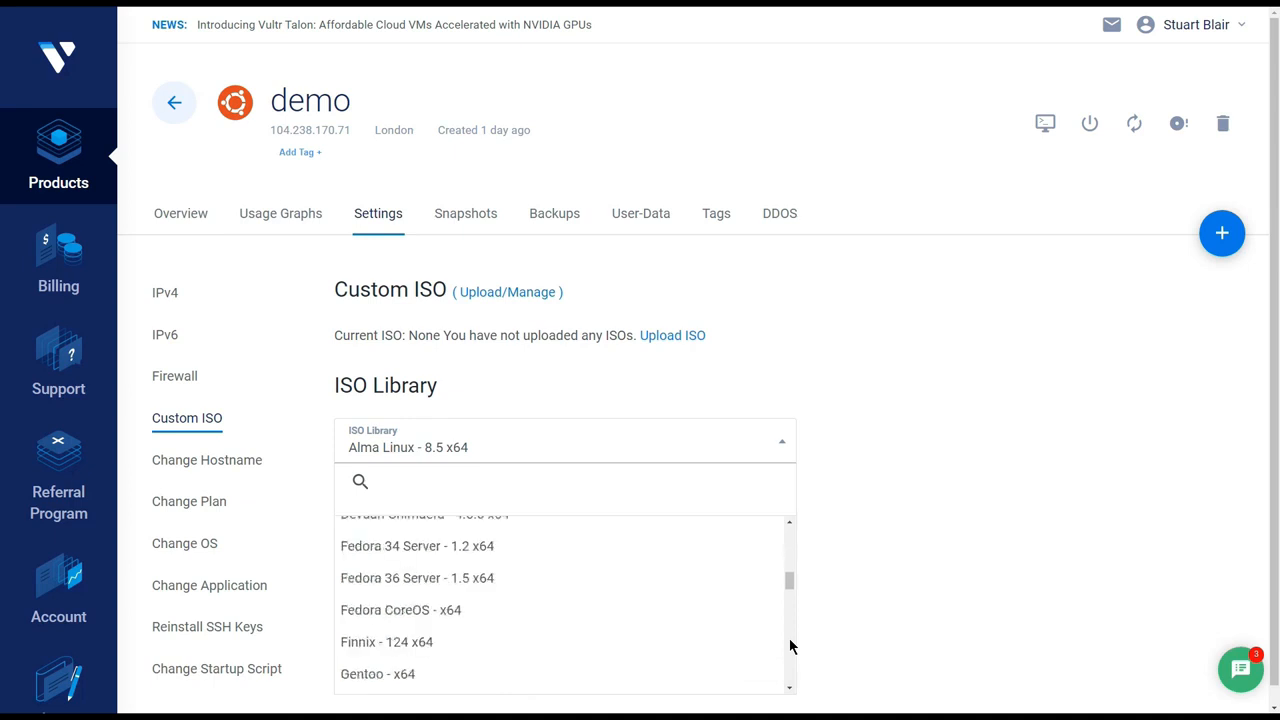
pyautogui.click(524, 643)
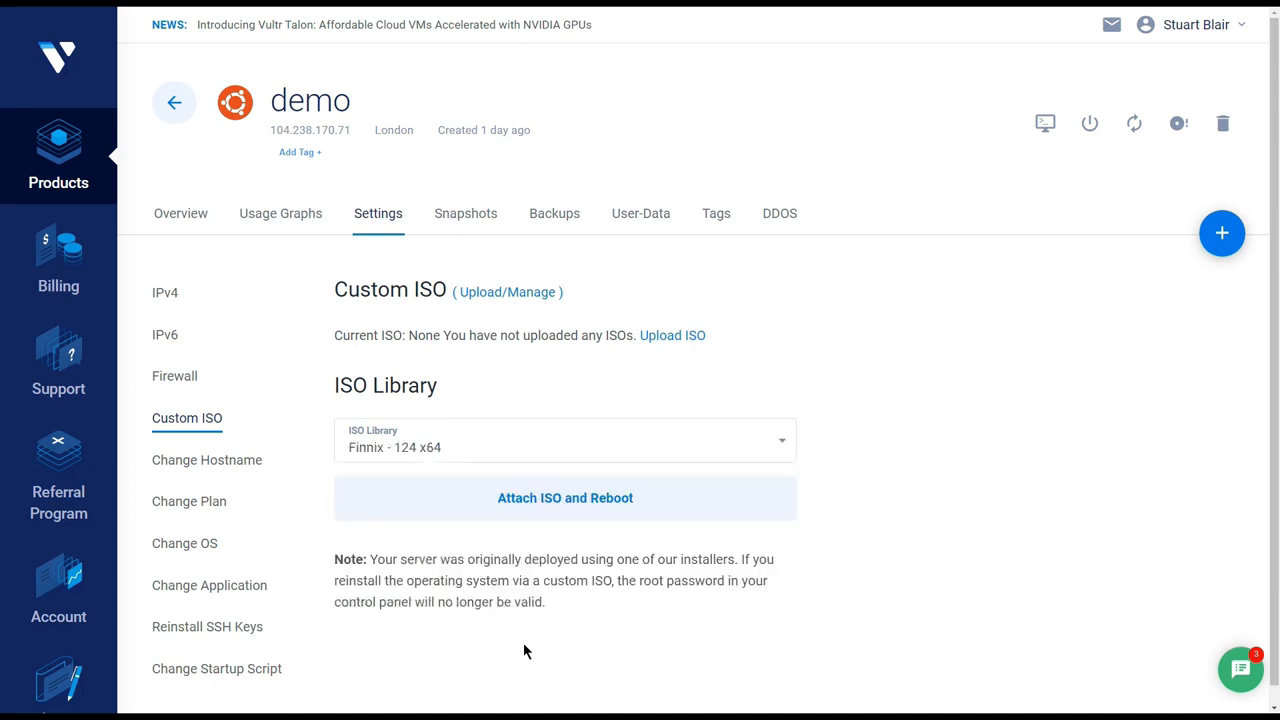
pyautogui.click(522, 514)
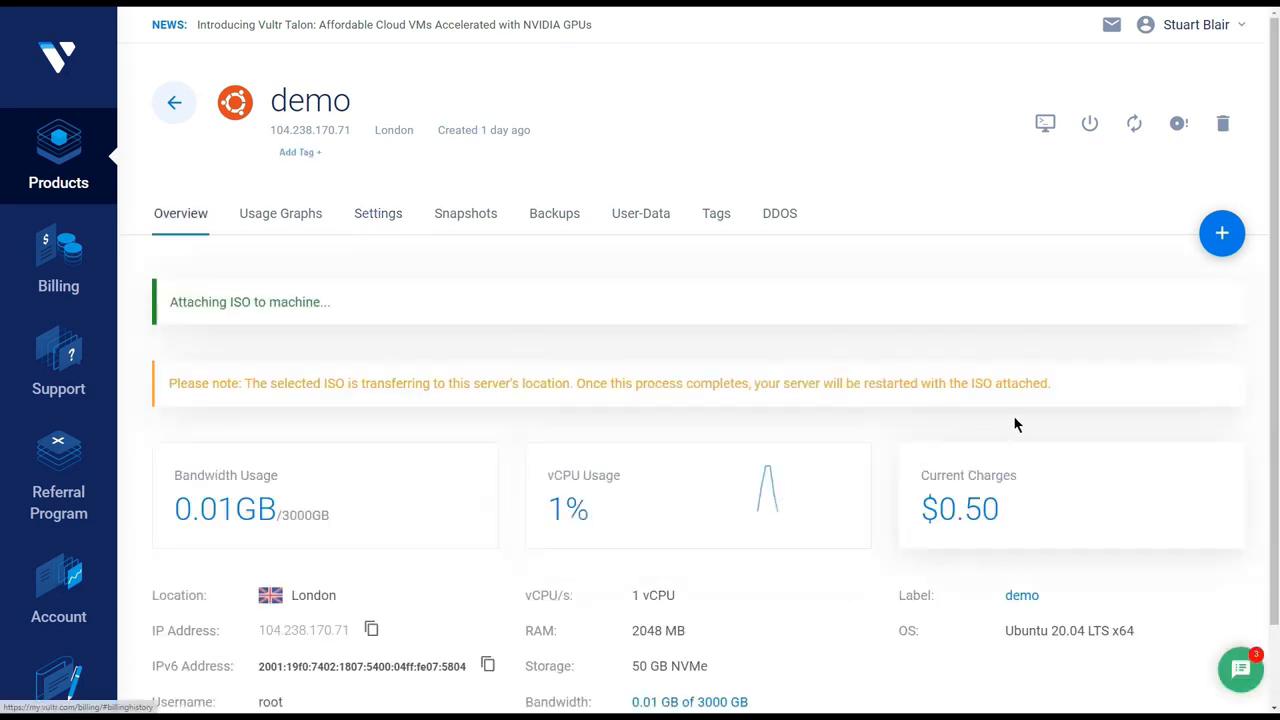
# Open the demo server's noVNC console and bring up its clipboard box.
pyautogui.click(1043, 124)
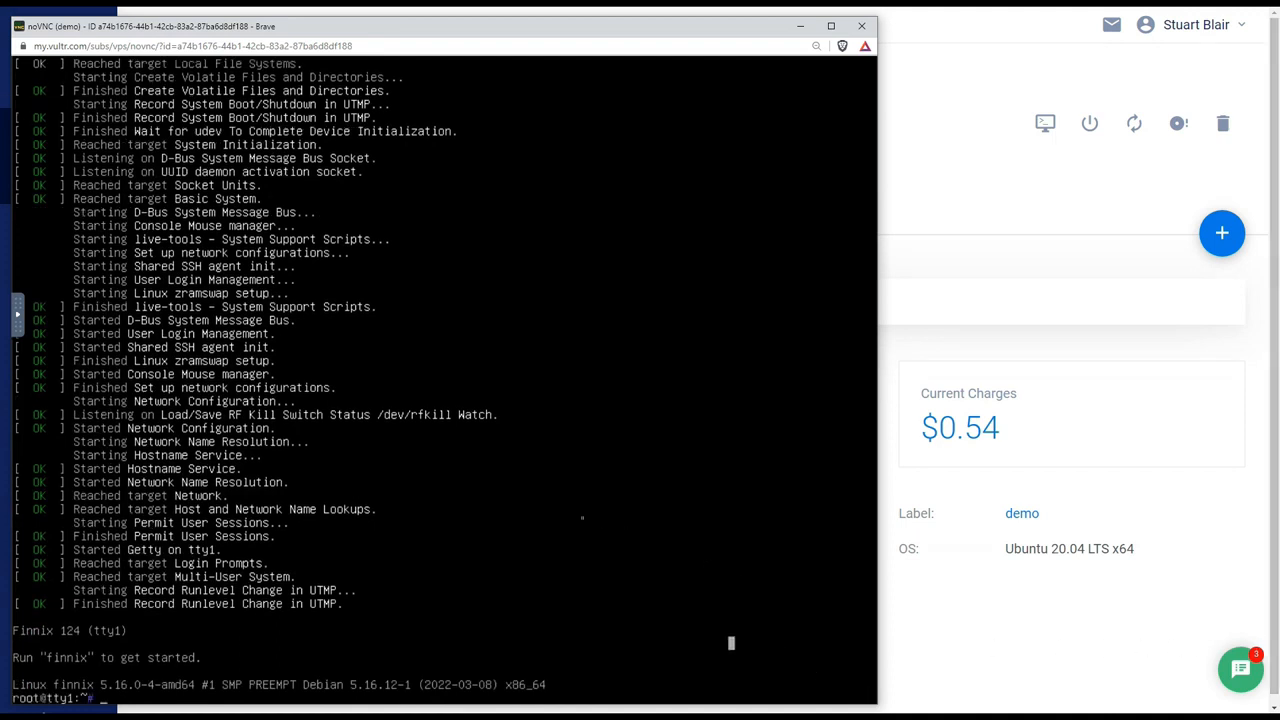
pyautogui.click(18, 326)
pyautogui.click(31, 396)
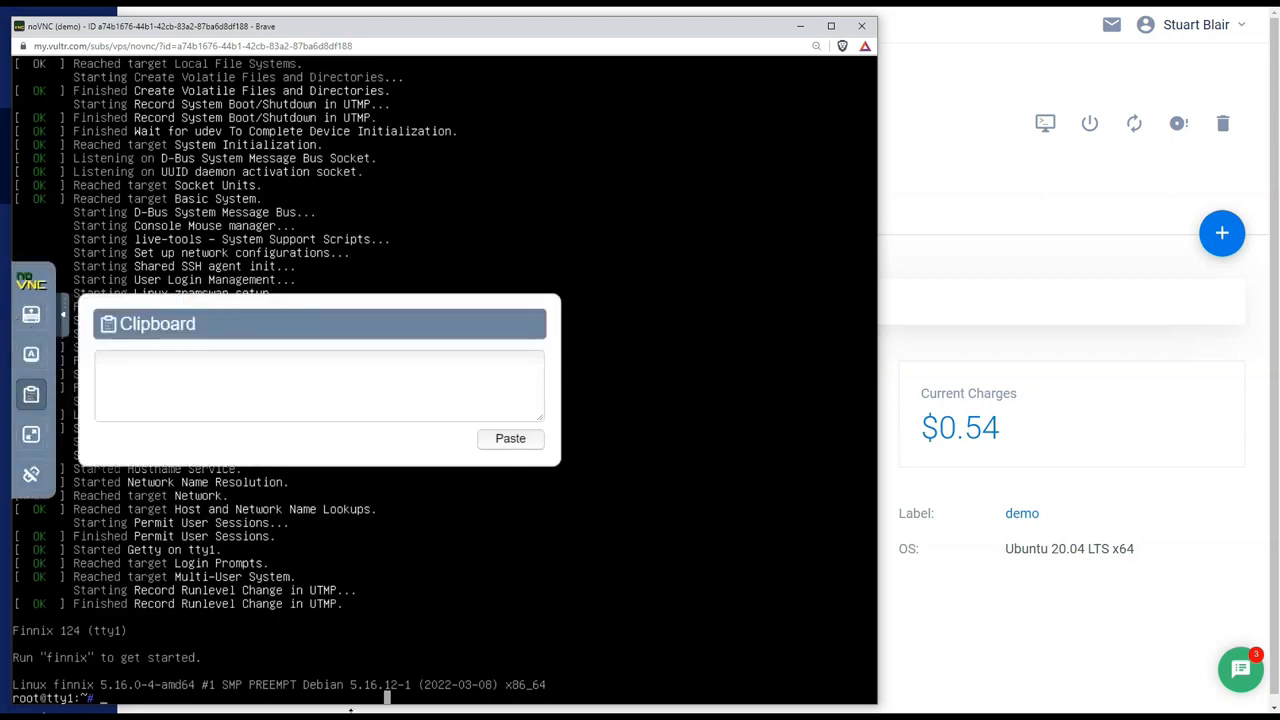
pyautogui.hotkey('alt', 'Tab')
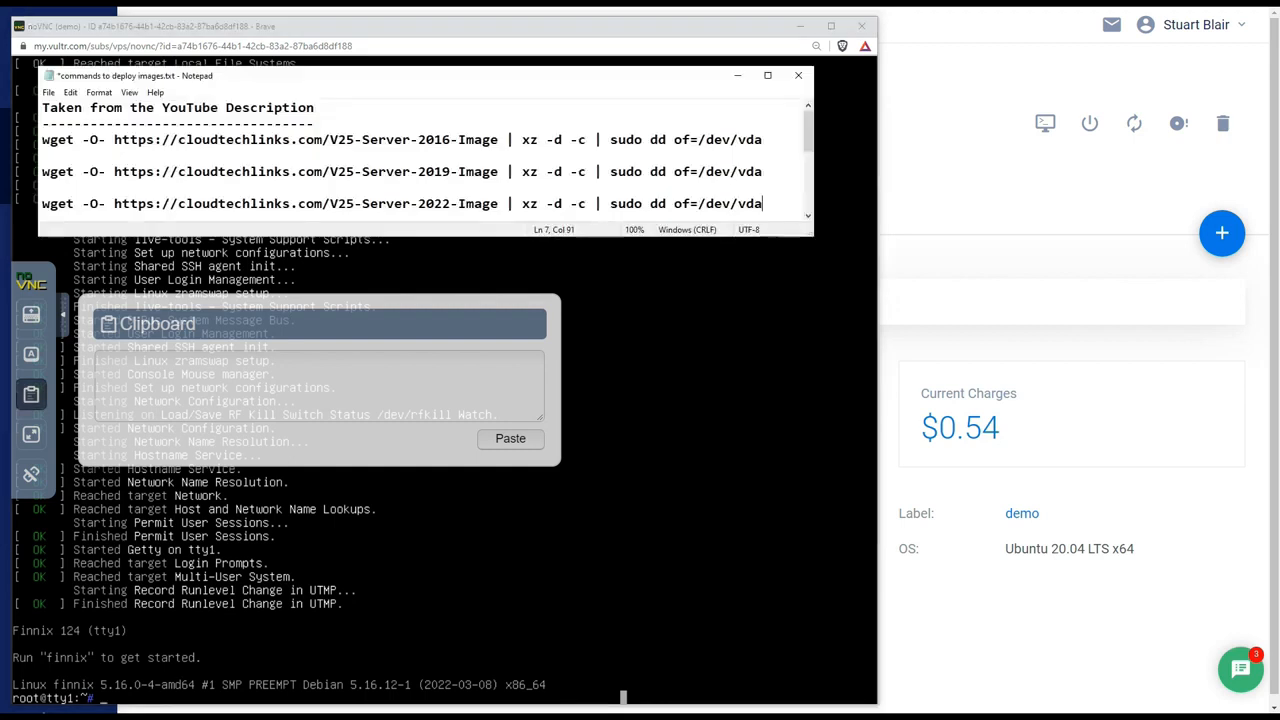
pyautogui.moveTo(781, 204); pyautogui.dragTo(42, 210)
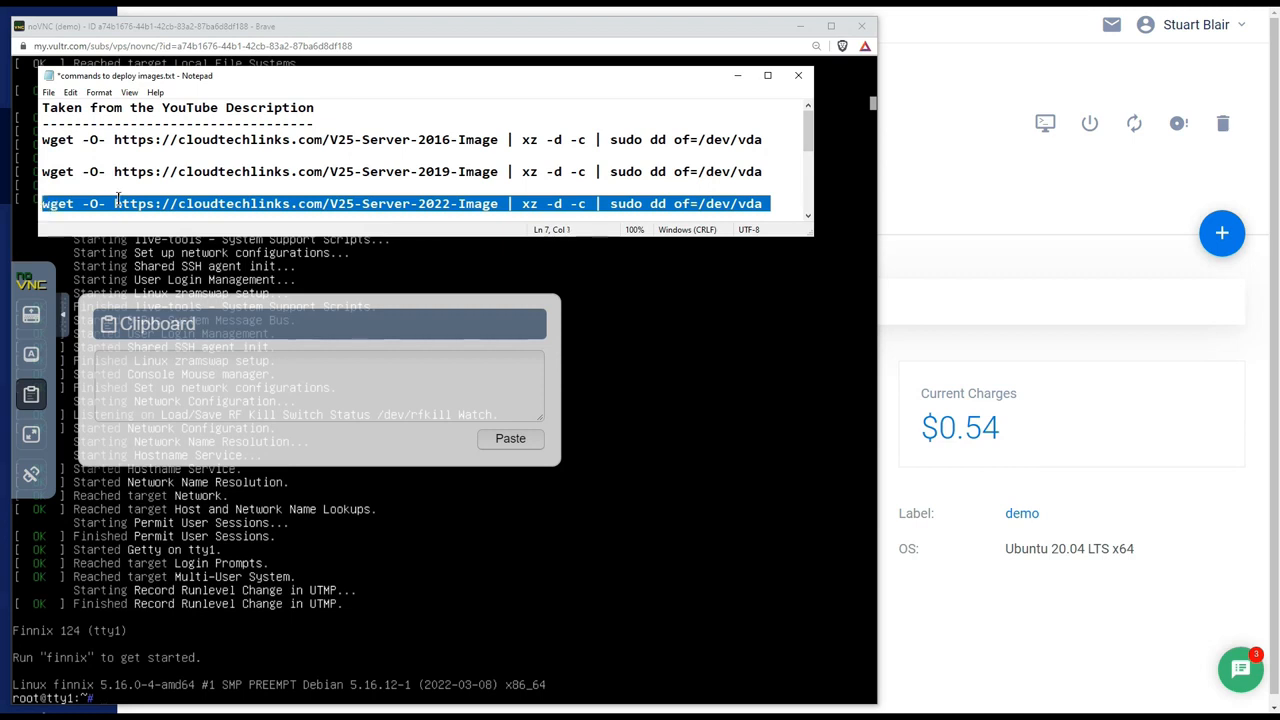
pyautogui.rightClick(176, 200)
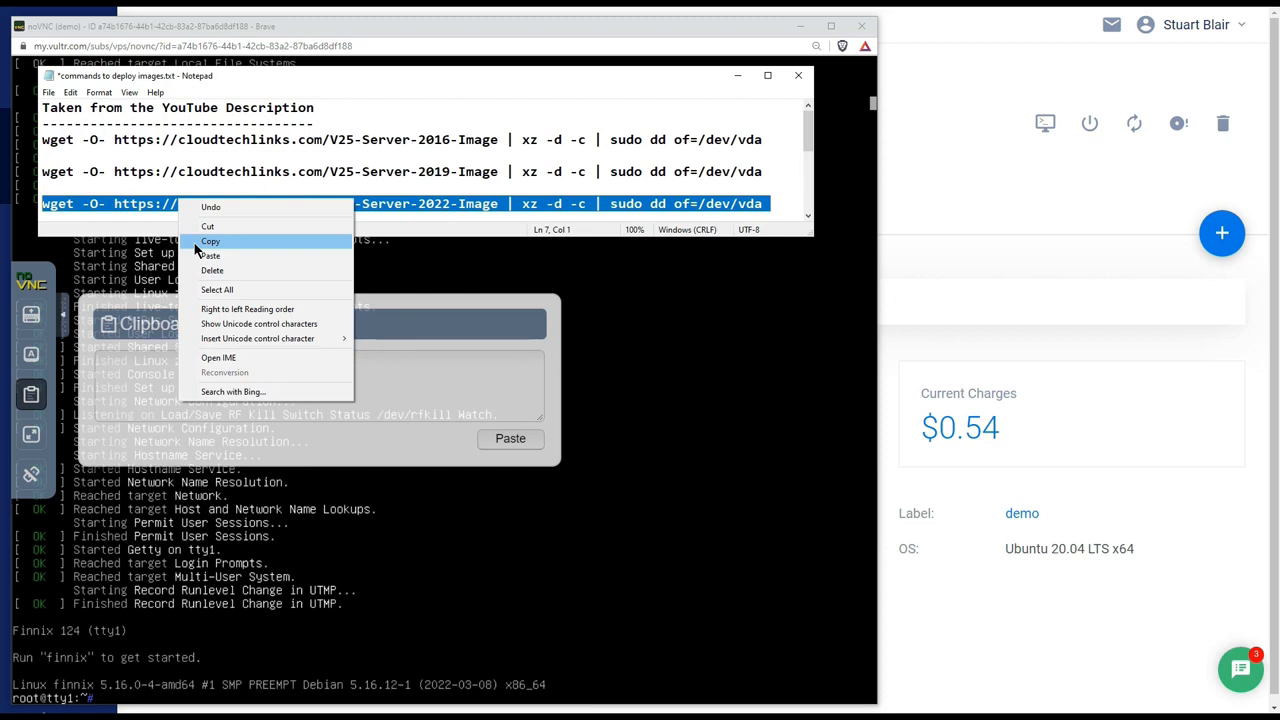
pyautogui.click(196, 243)
pyautogui.click(174, 365)
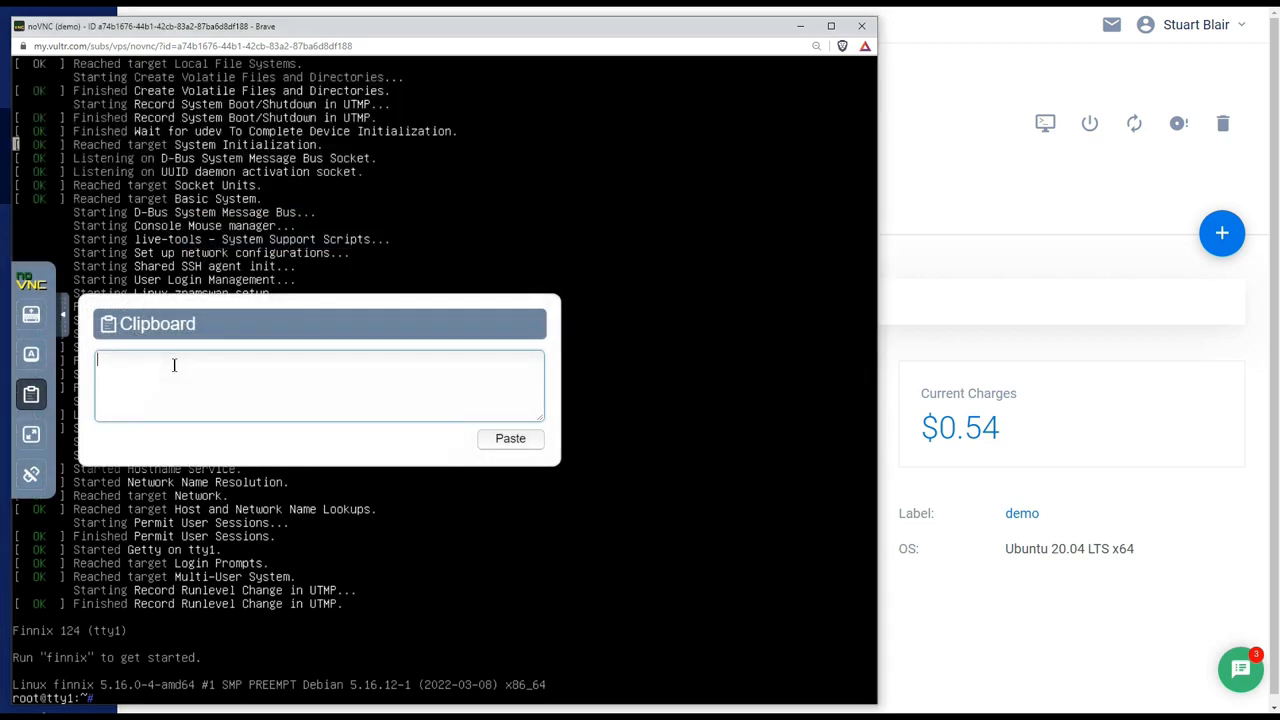
pyautogui.rightClick(174, 365)
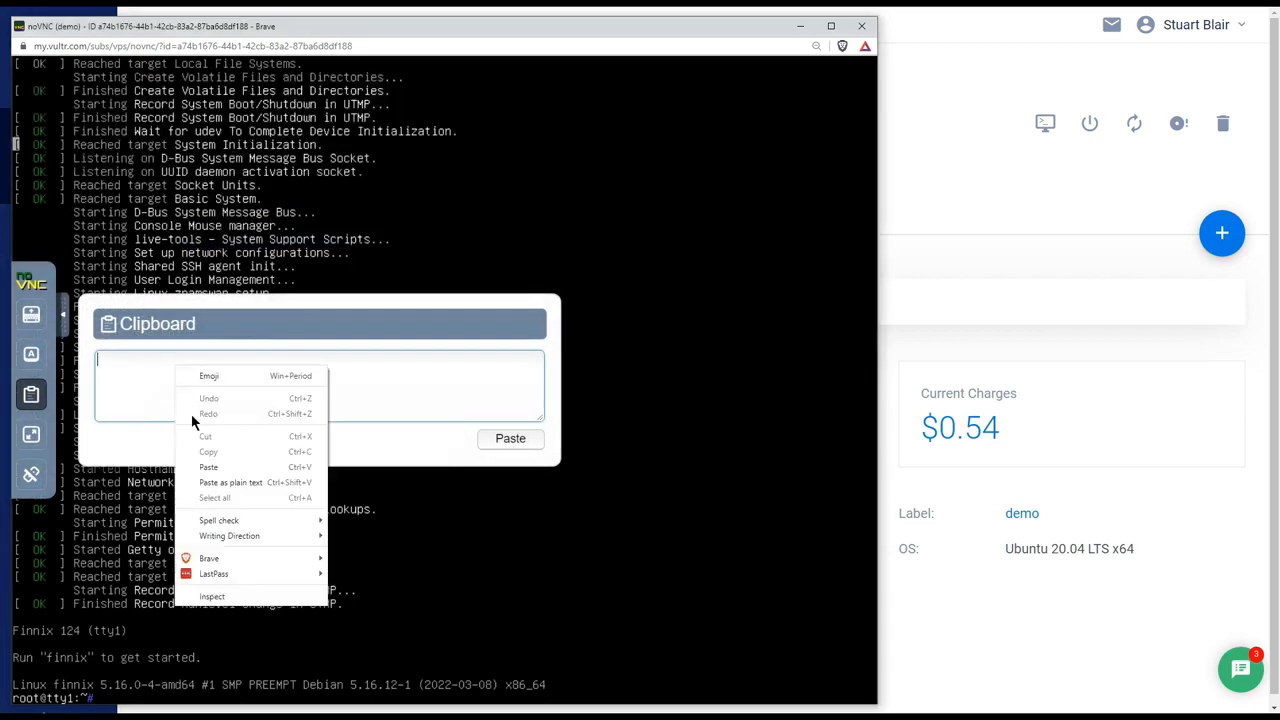
pyautogui.click(196, 464)
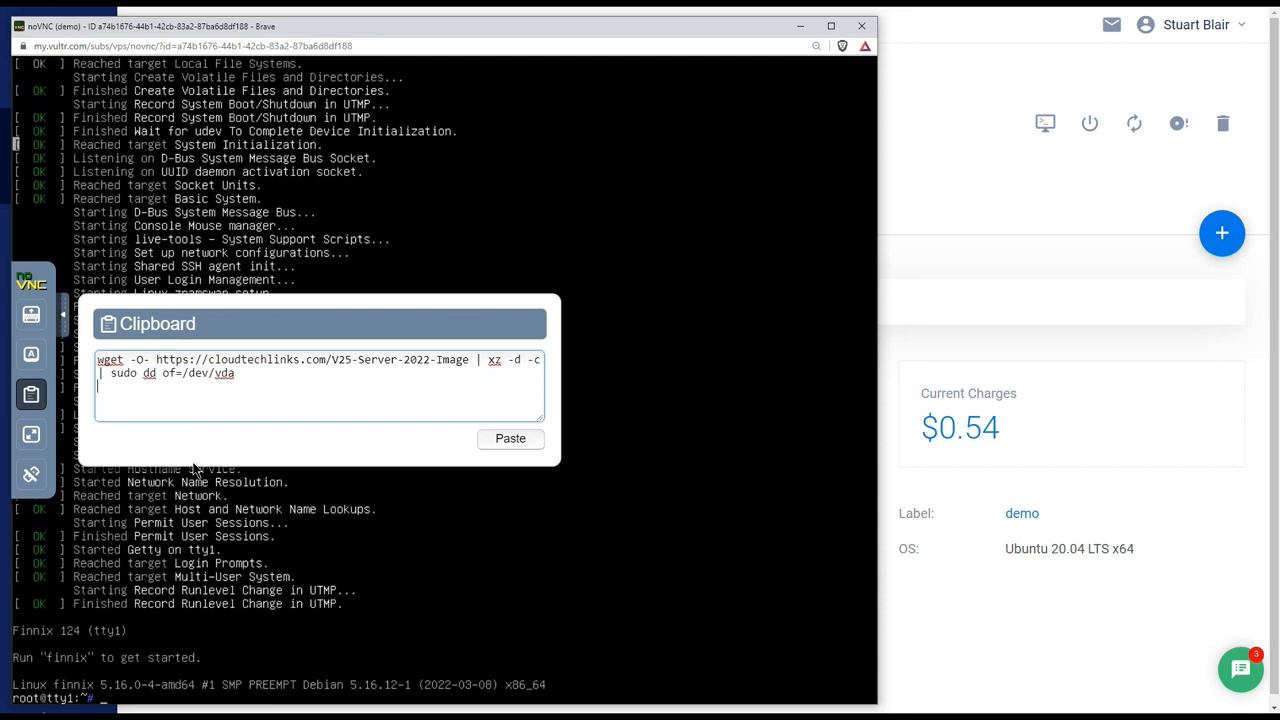
# Run the prepared image-writing command in the demo server's Finnix console, and close the console window once writing finishes.
pyautogui.click(507, 444)
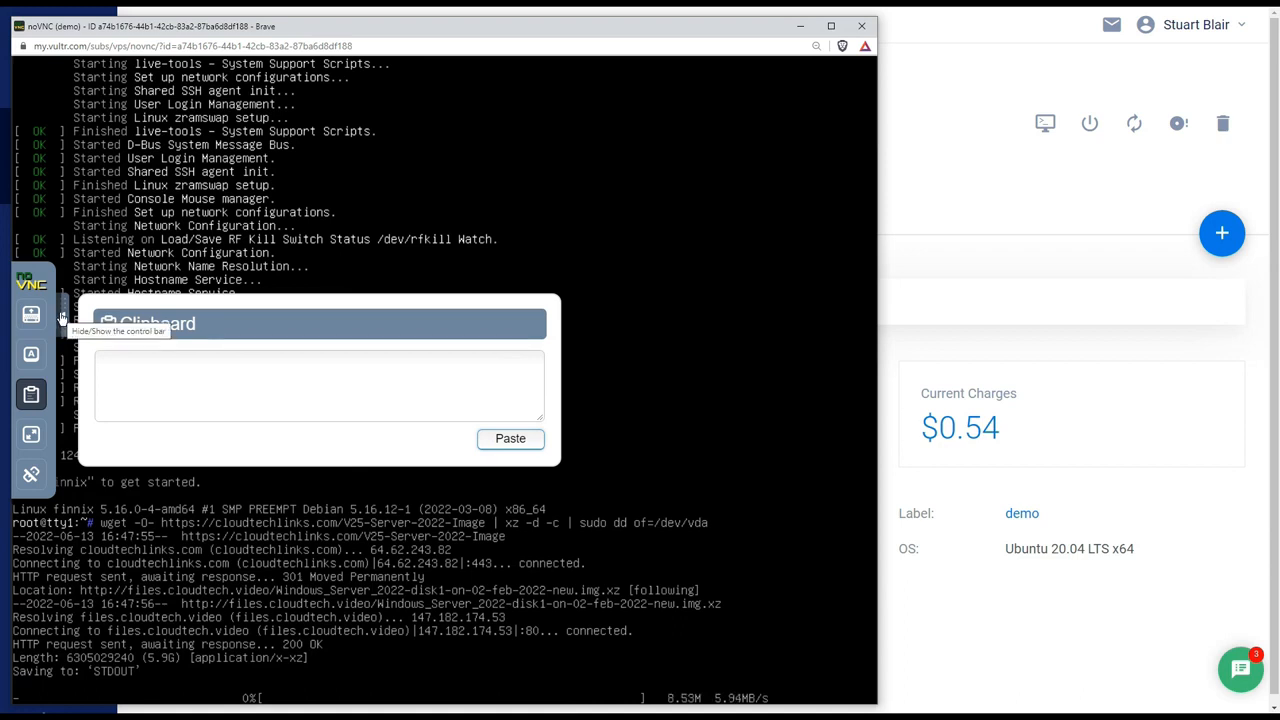
pyautogui.click(62, 318)
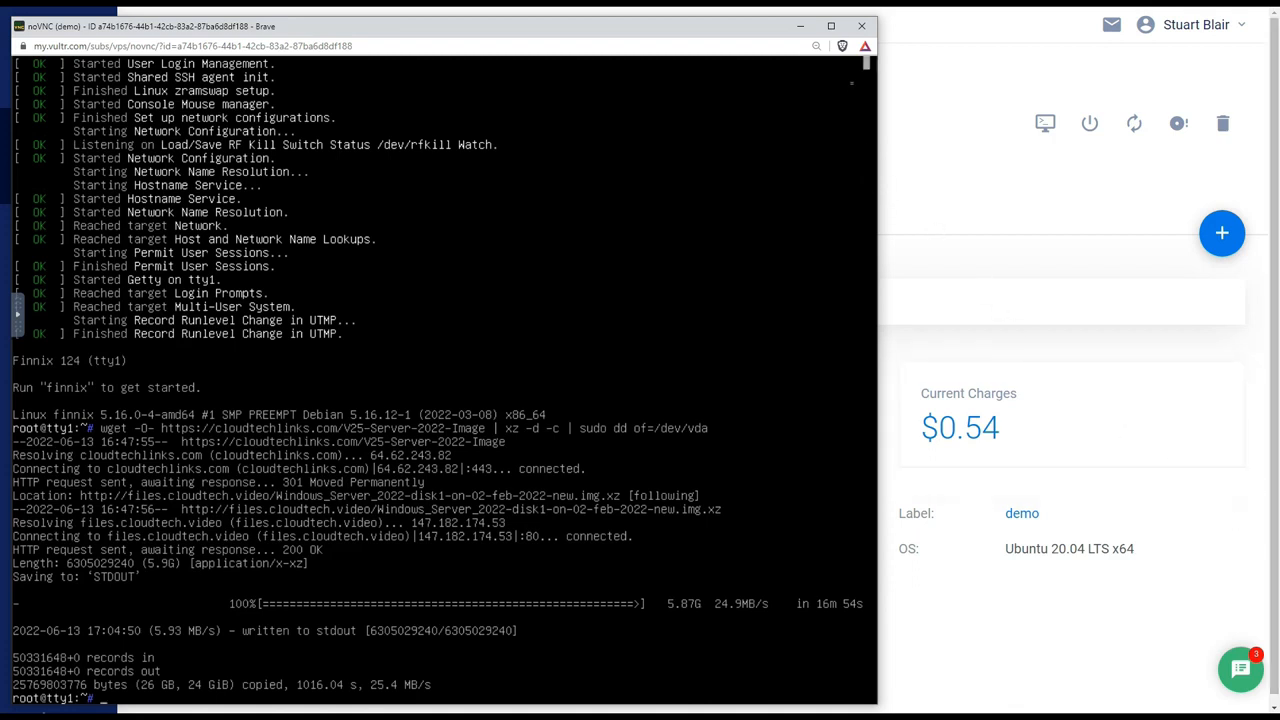
pyautogui.click(861, 25)
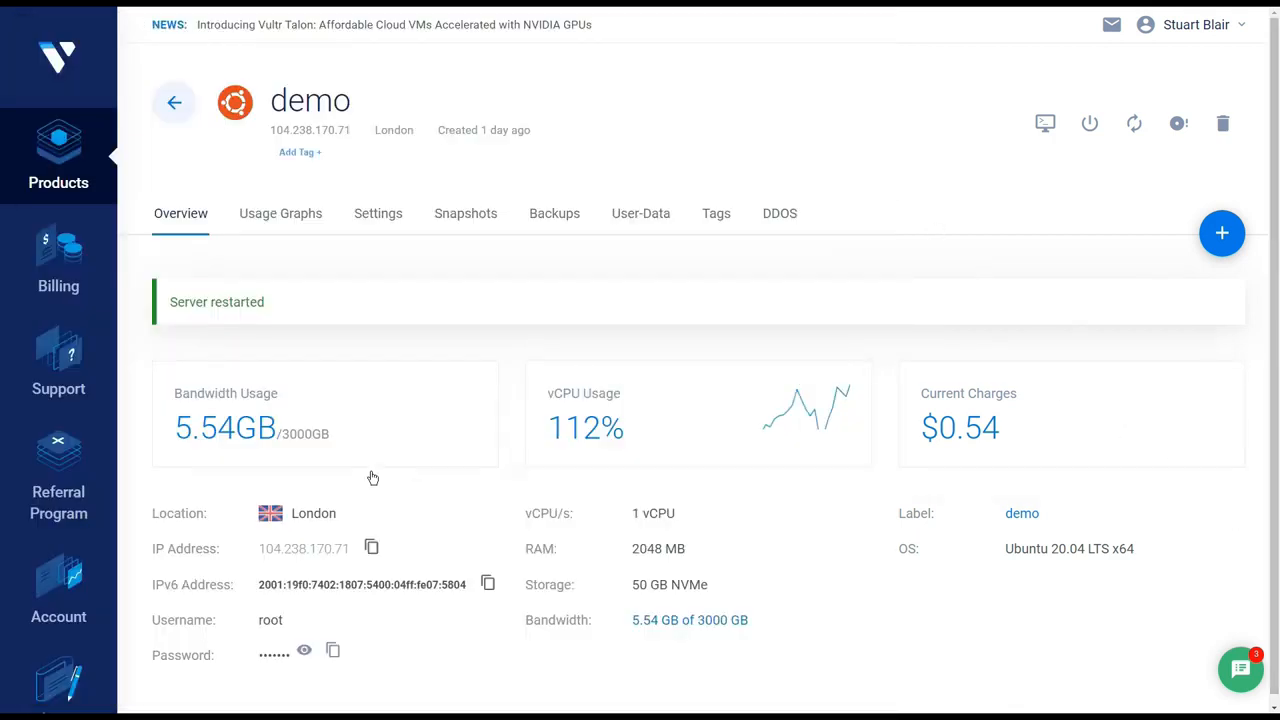
# Remove the Finnix custom ISO from the demo server and confirm the removal.
pyautogui.click(380, 216)
pyautogui.click(183, 420)
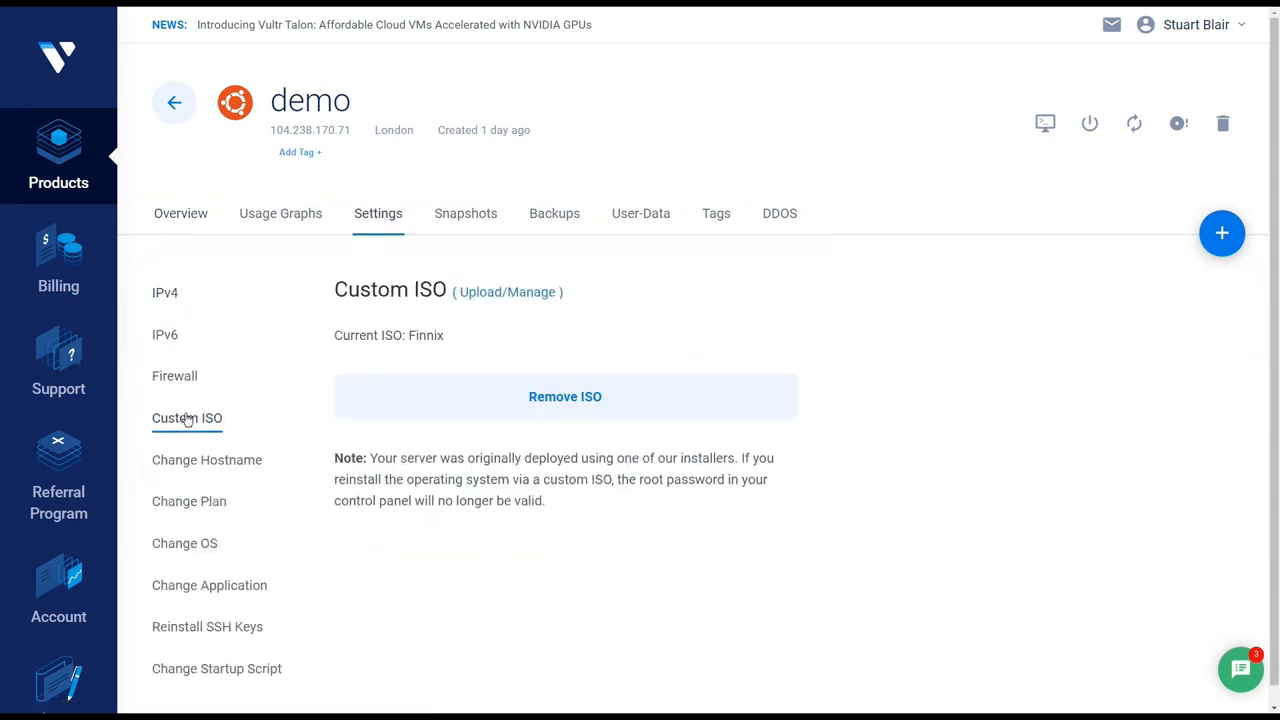
pyautogui.click(514, 405)
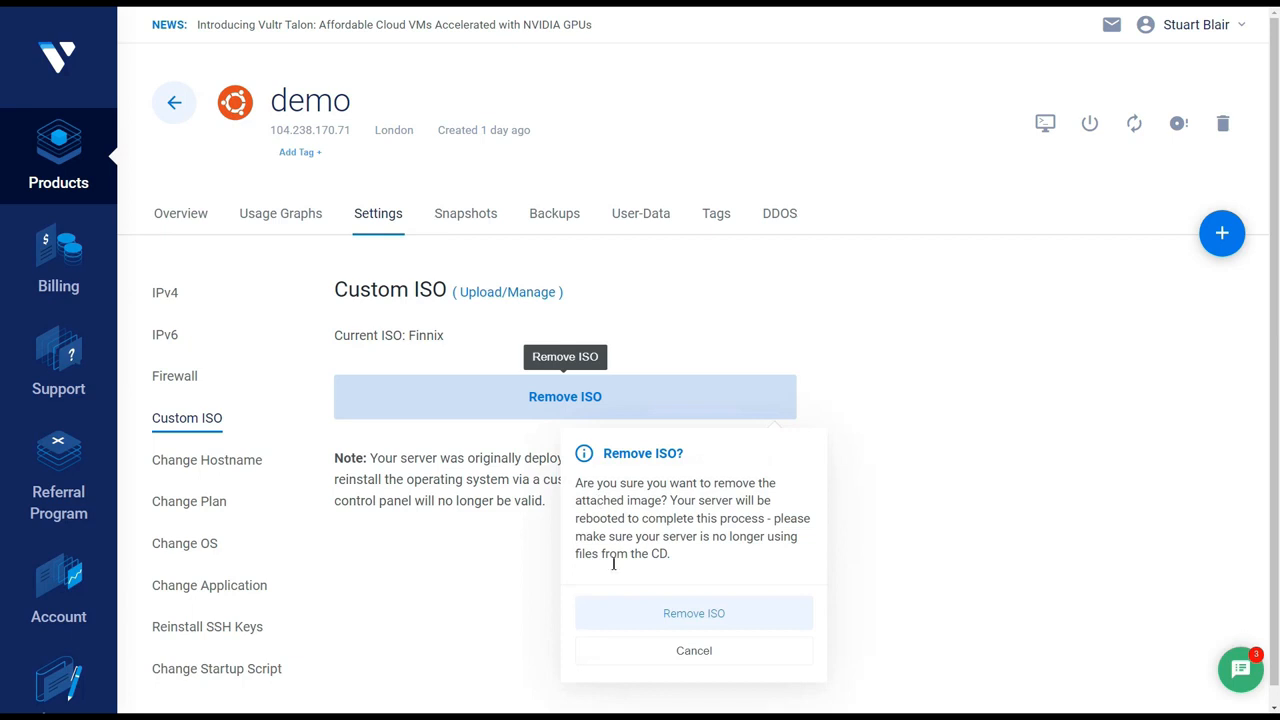
pyautogui.click(623, 610)
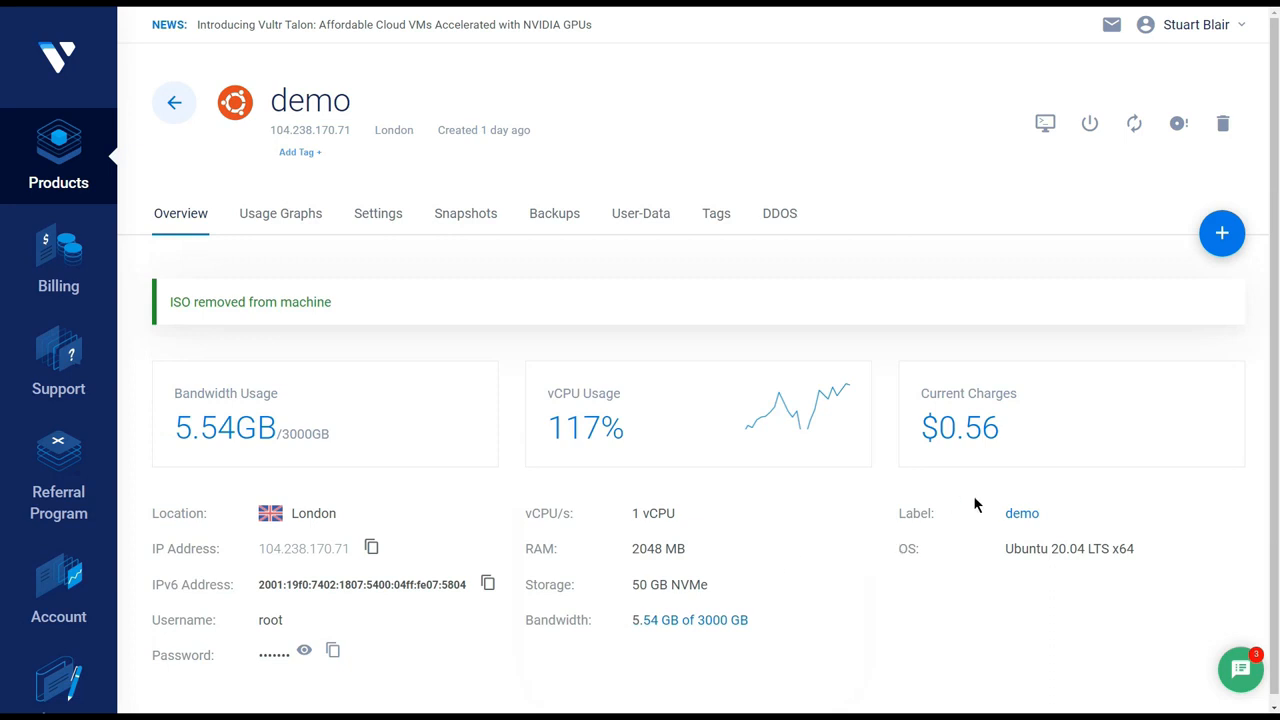
# Restart the demo server and open its console.
pyautogui.click(1132, 130)
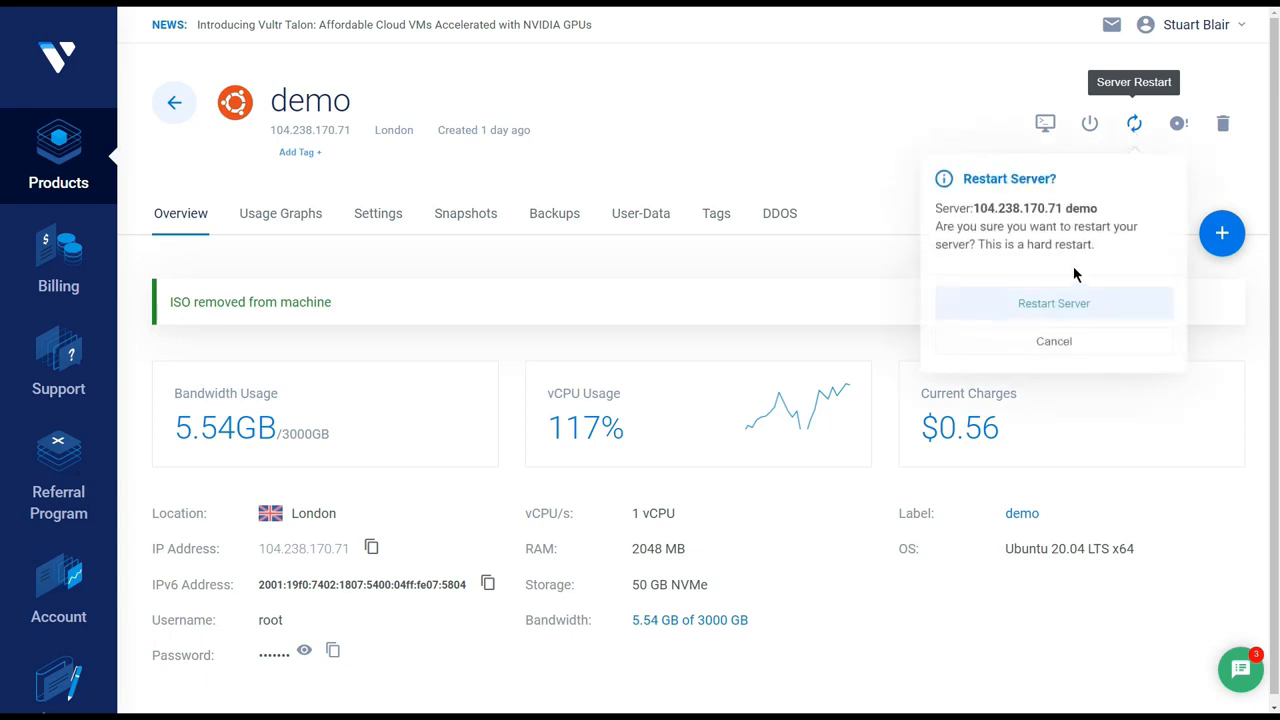
pyautogui.click(1070, 304)
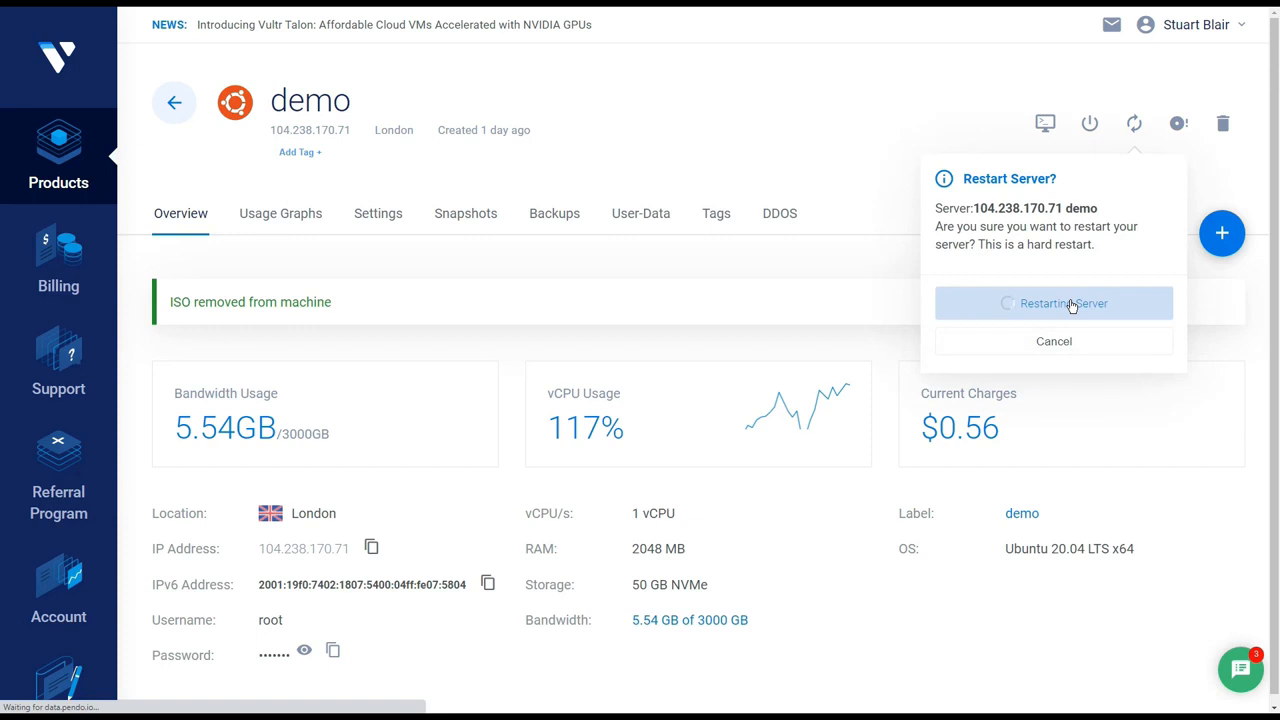
pyautogui.click(1045, 124)
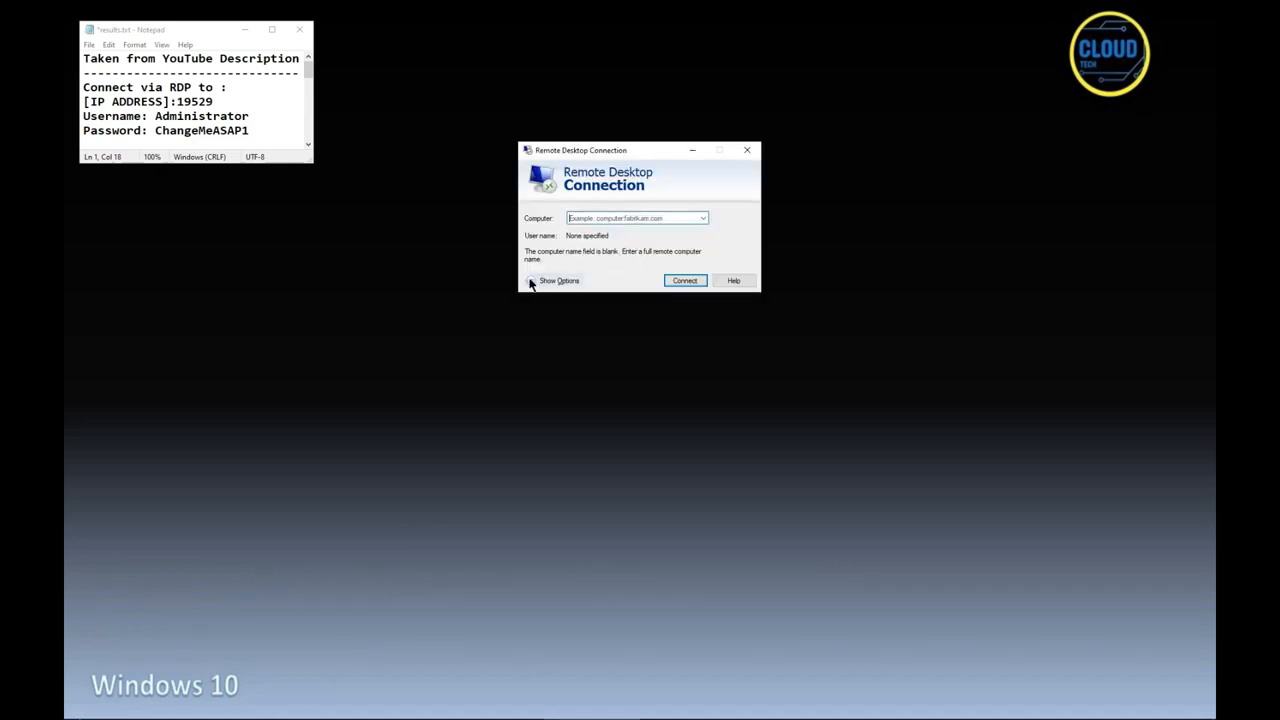
# Copy the demo server's IP address and set the computer in Remote Desktop Connection to 104.238.170.71:19529.
pyautogui.click(530, 281)
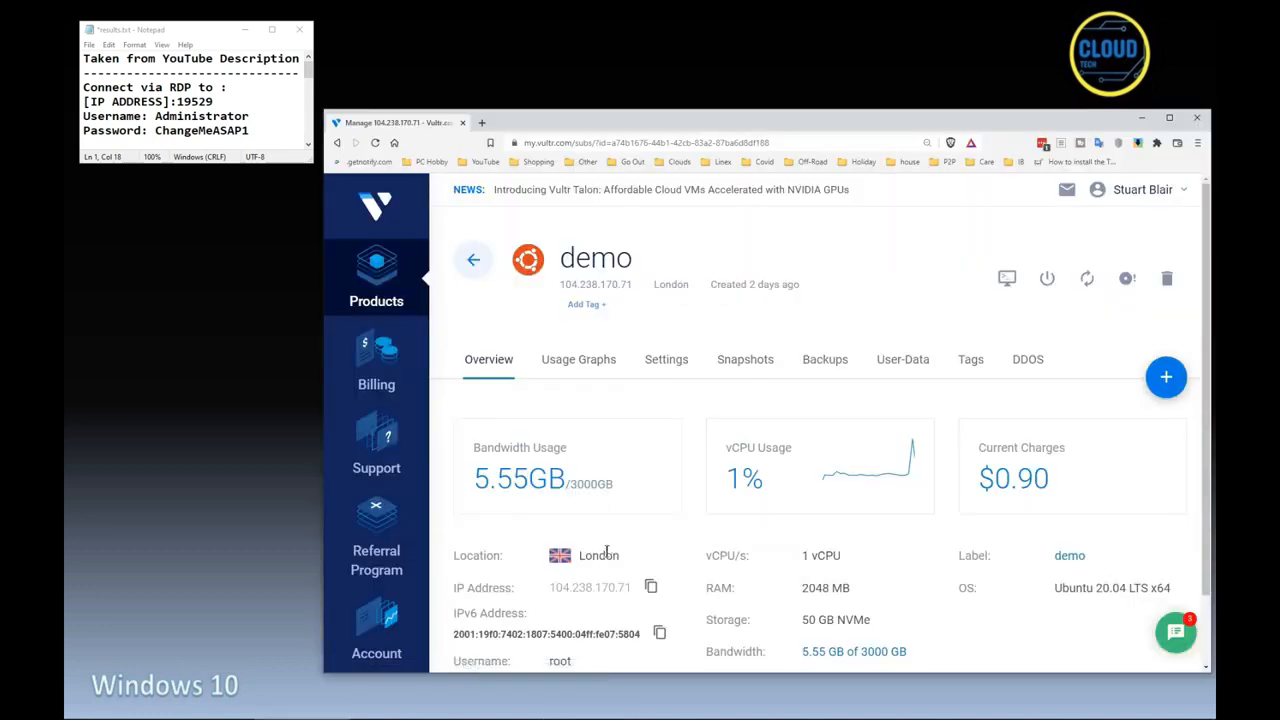
pyautogui.click(651, 588)
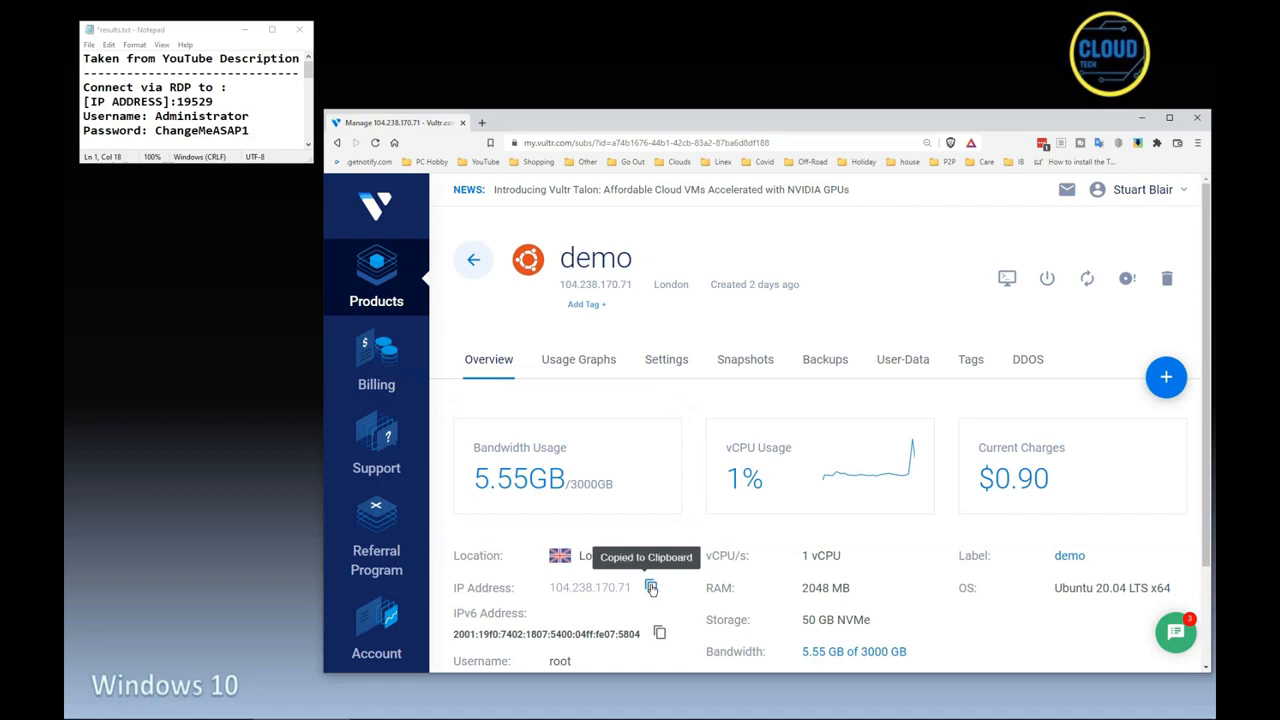
pyautogui.click(1141, 118)
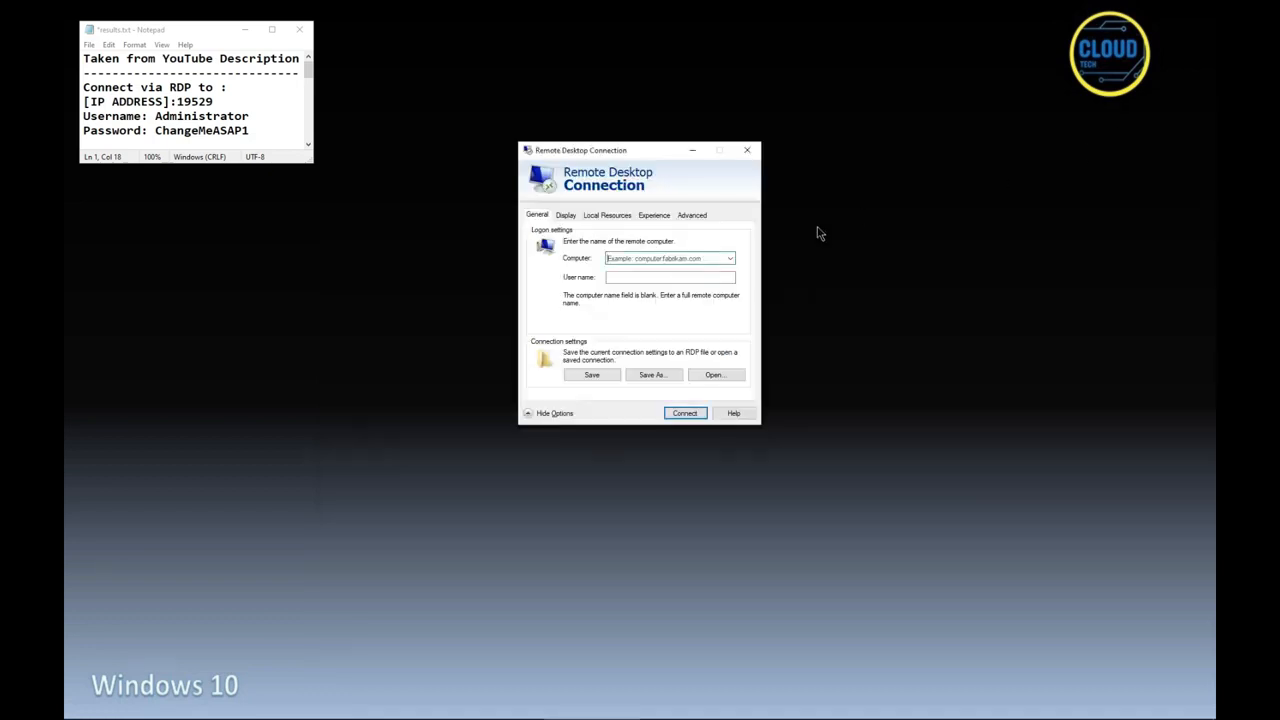
pyautogui.rightClick(644, 258)
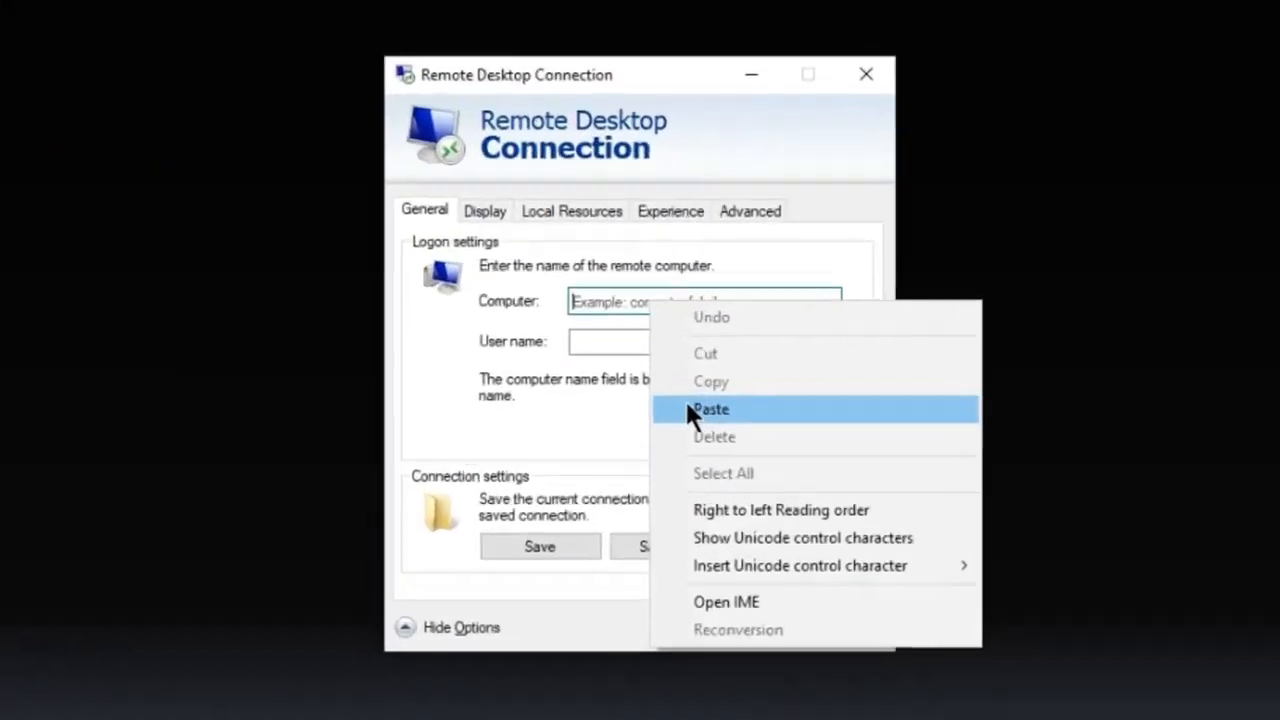
pyautogui.click(690, 410)
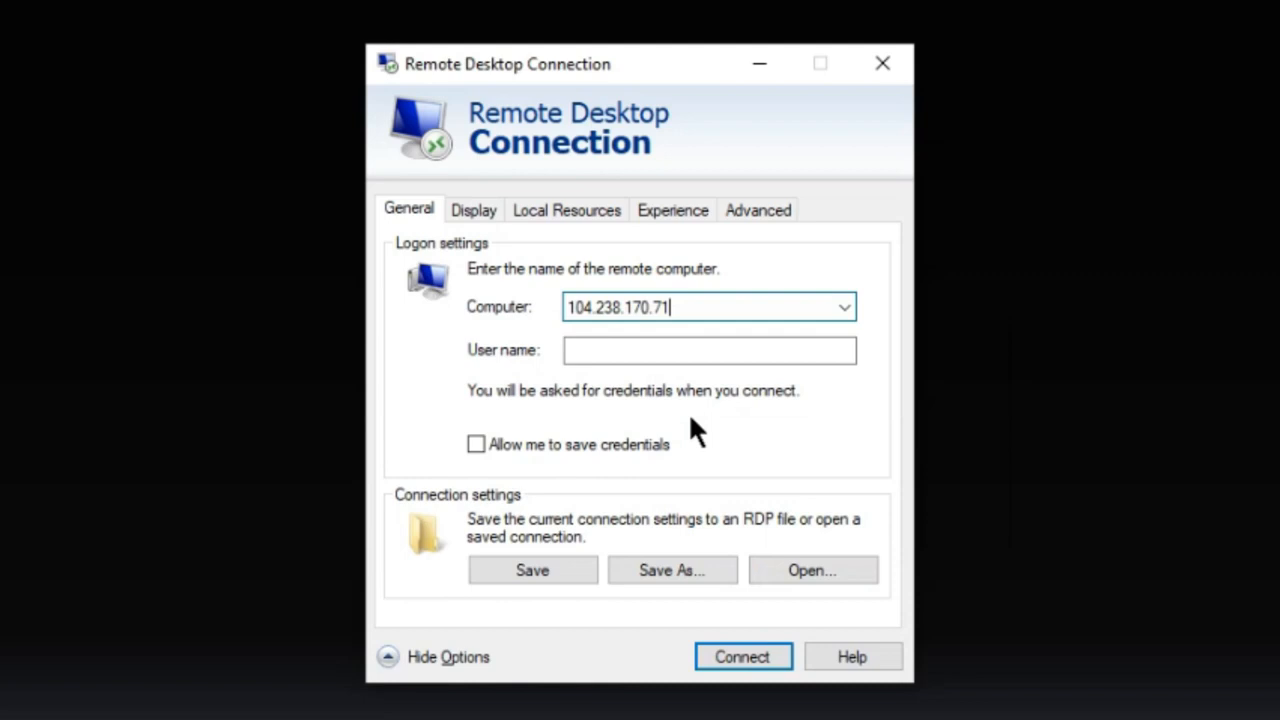
pyautogui.write(':19529')
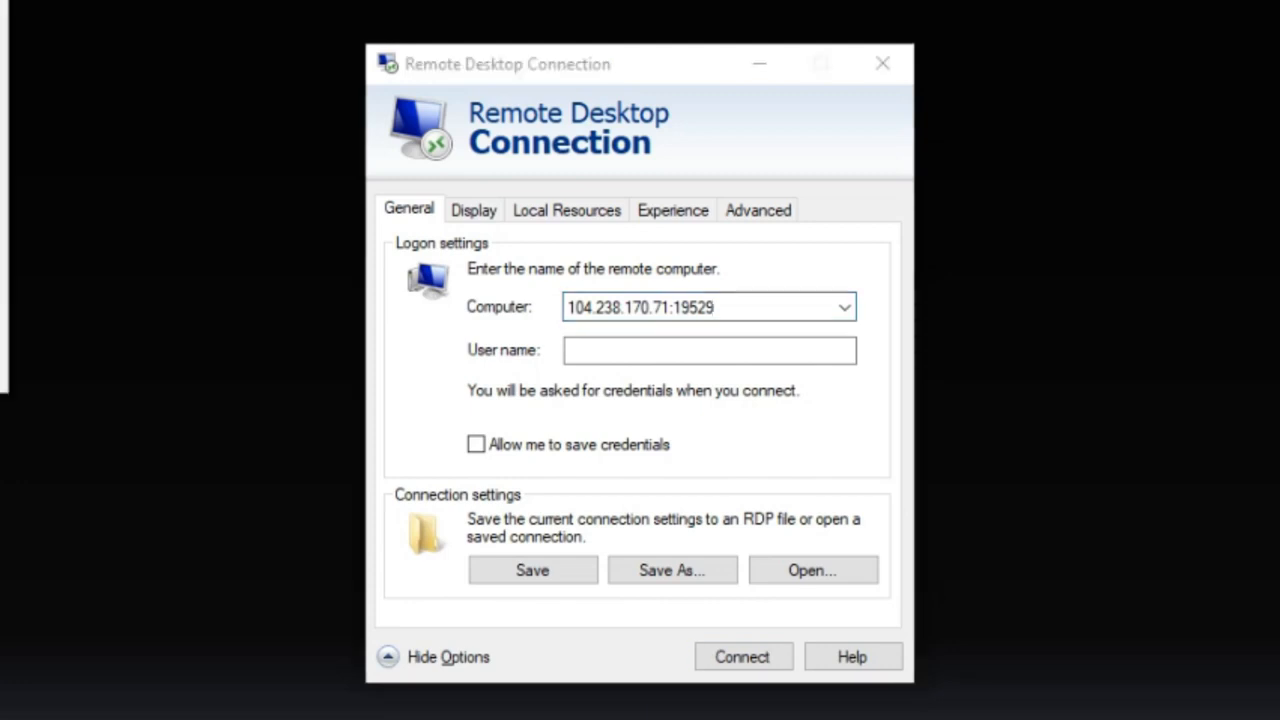
# Set the remote login's user name to Administrator and allow credentials to be saved.
pyautogui.click(586, 352)
pyautogui.rightClick(586, 352)
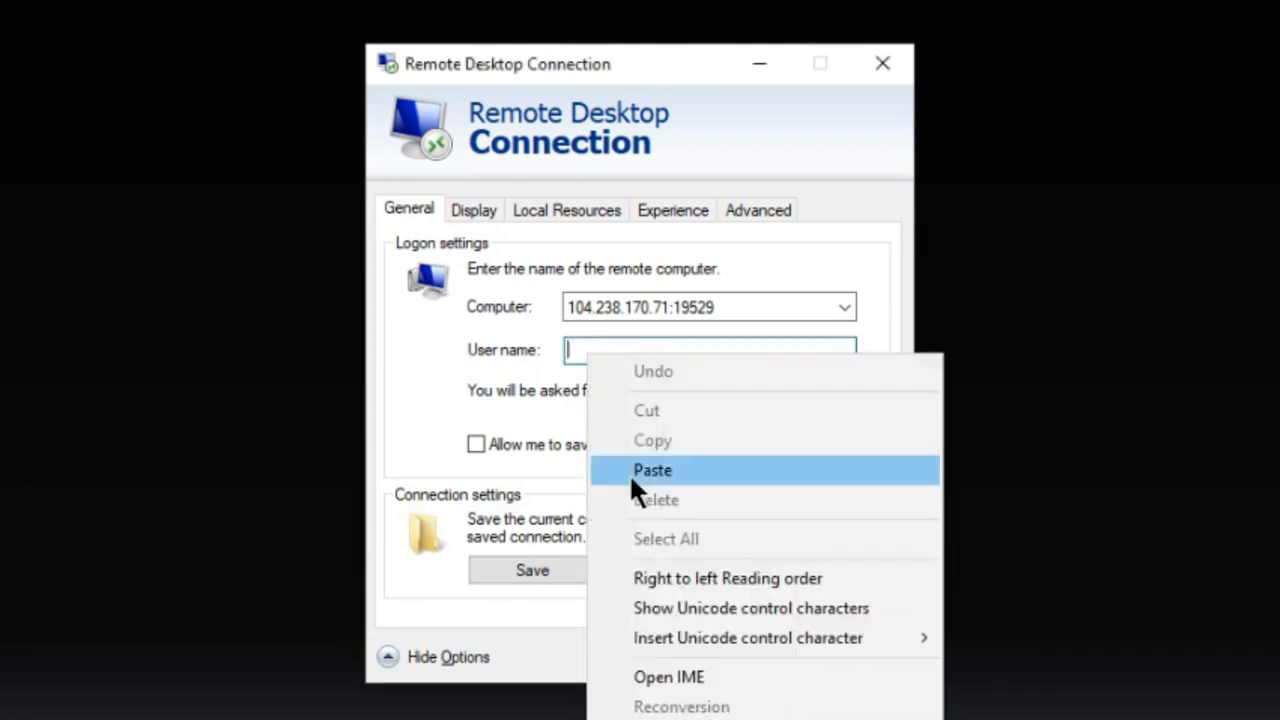
pyautogui.click(629, 470)
pyautogui.click(475, 444)
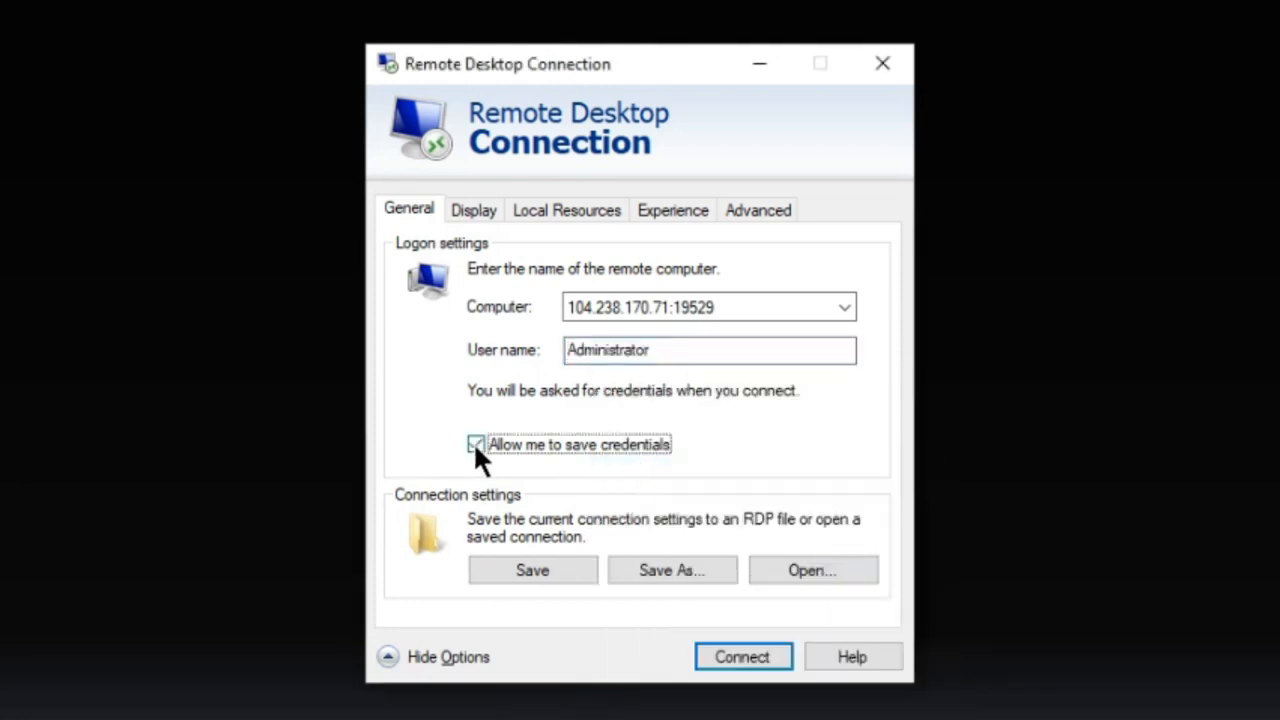
# Share the local printers and all local drives with the remote session.
pyautogui.click(466, 203)
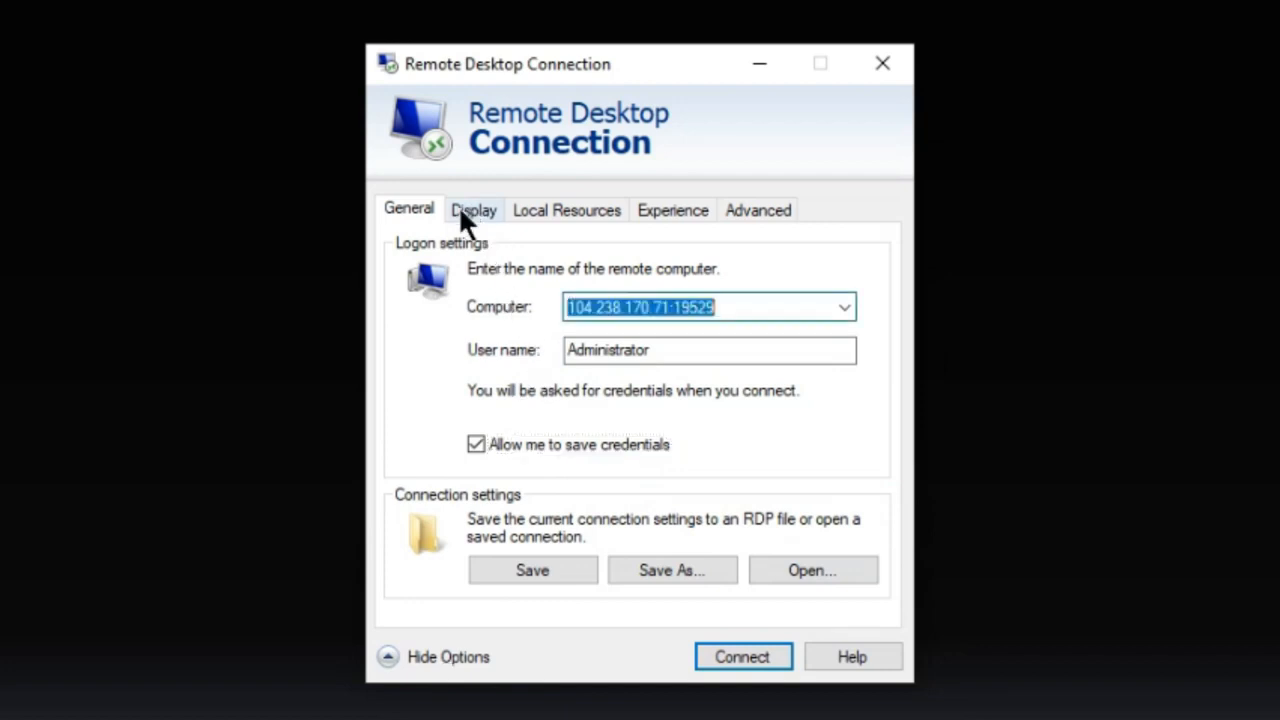
pyautogui.click(578, 214)
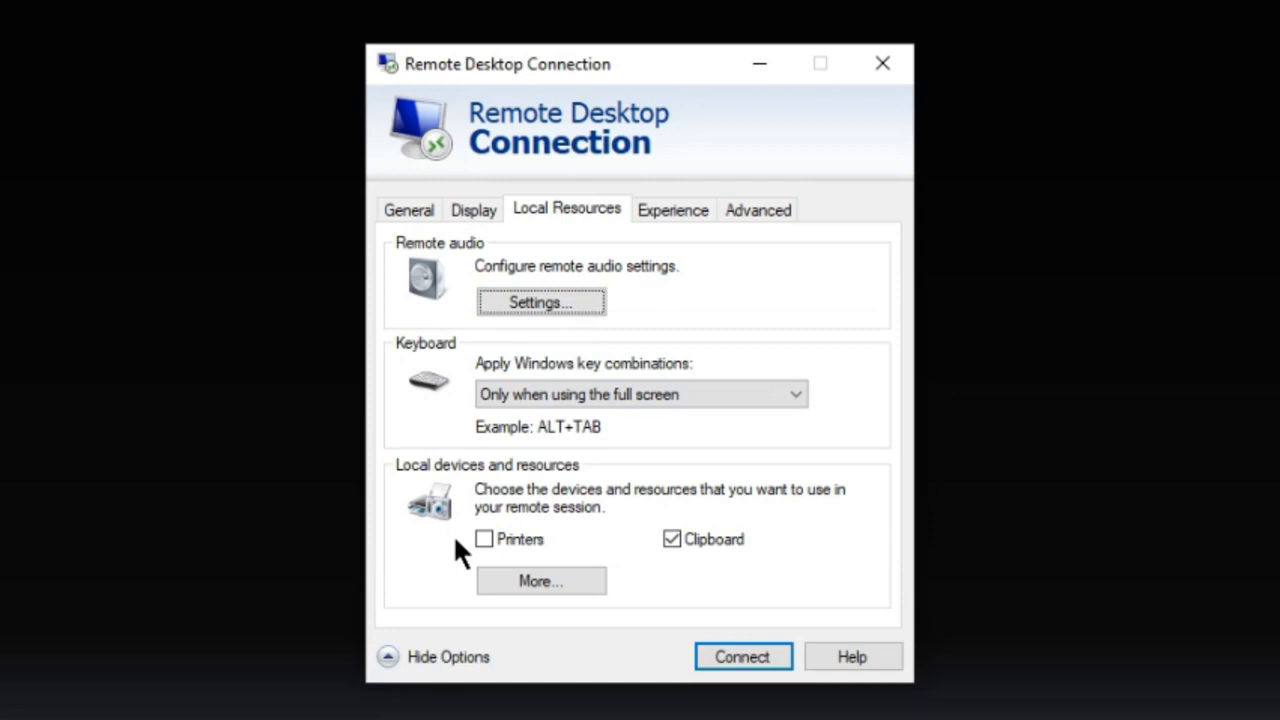
pyautogui.click(484, 540)
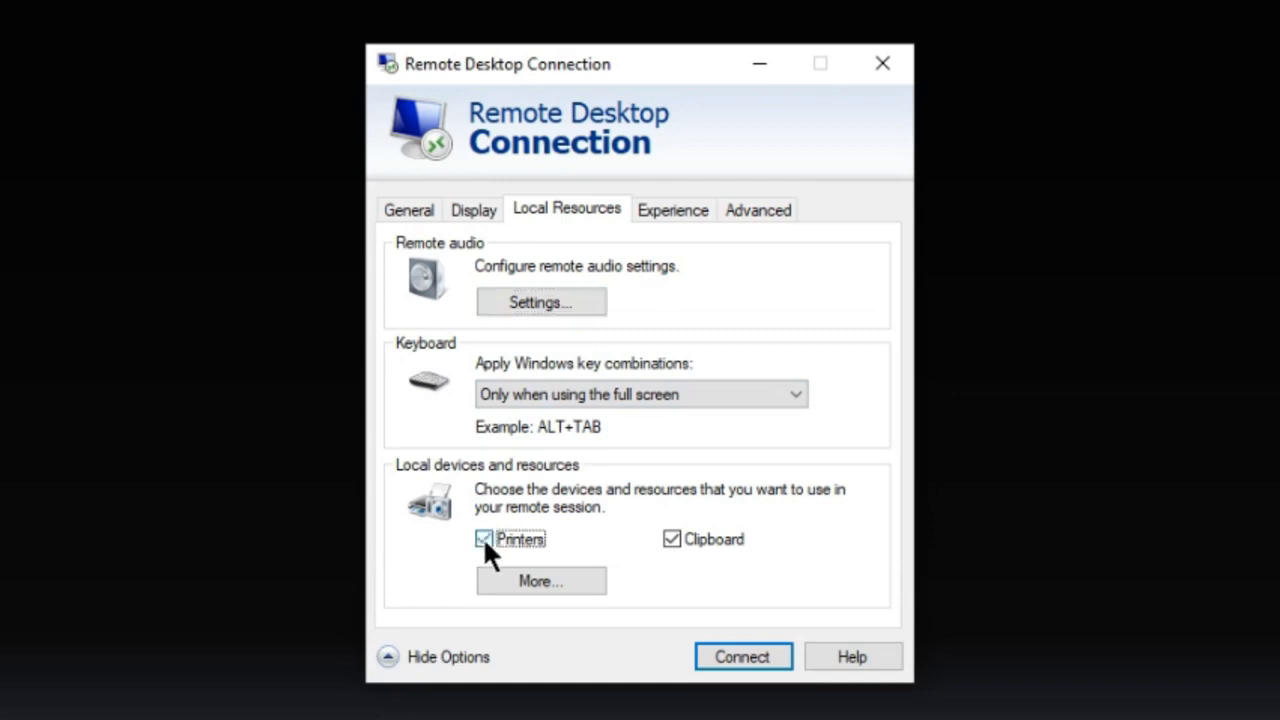
pyautogui.click(514, 586)
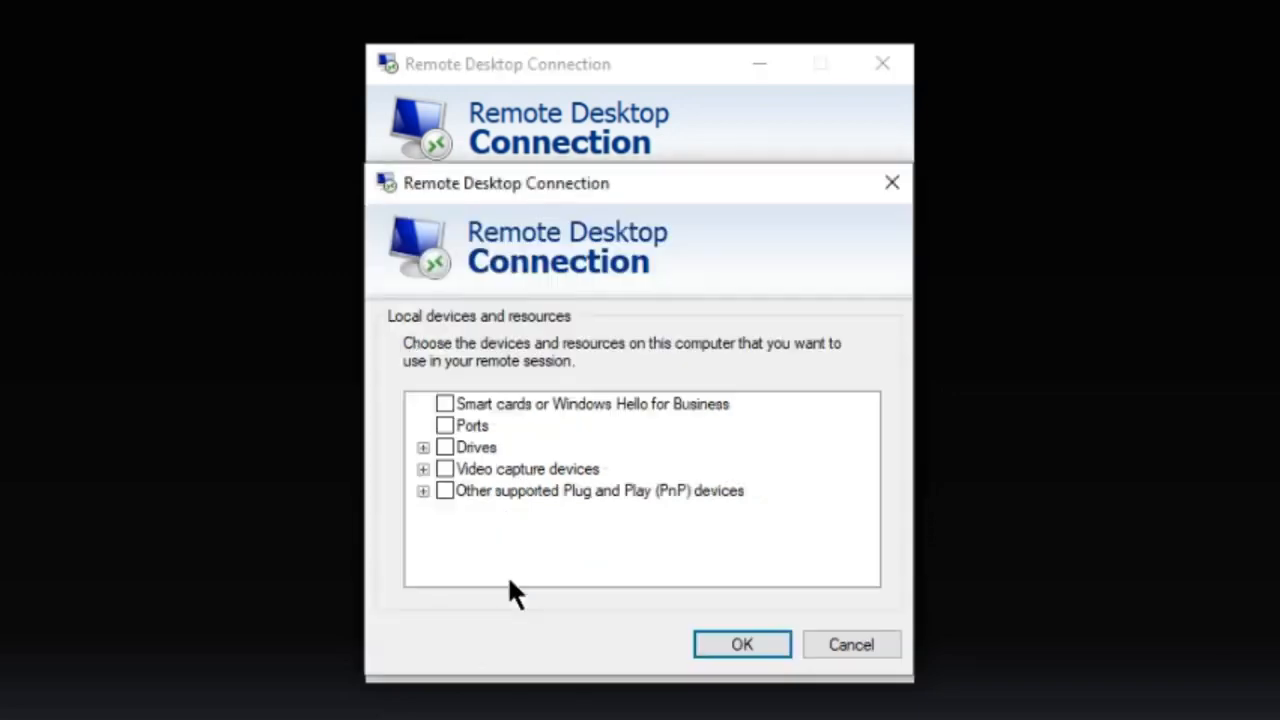
pyautogui.click(443, 448)
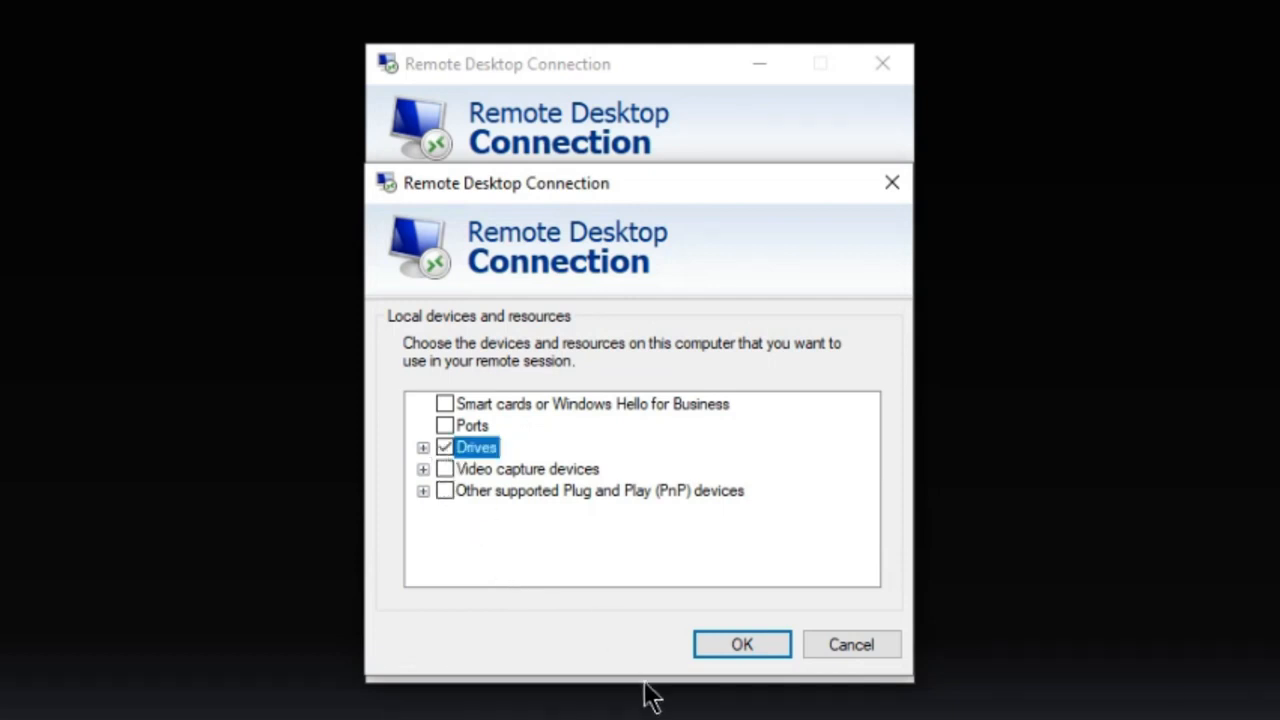
pyautogui.click(696, 638)
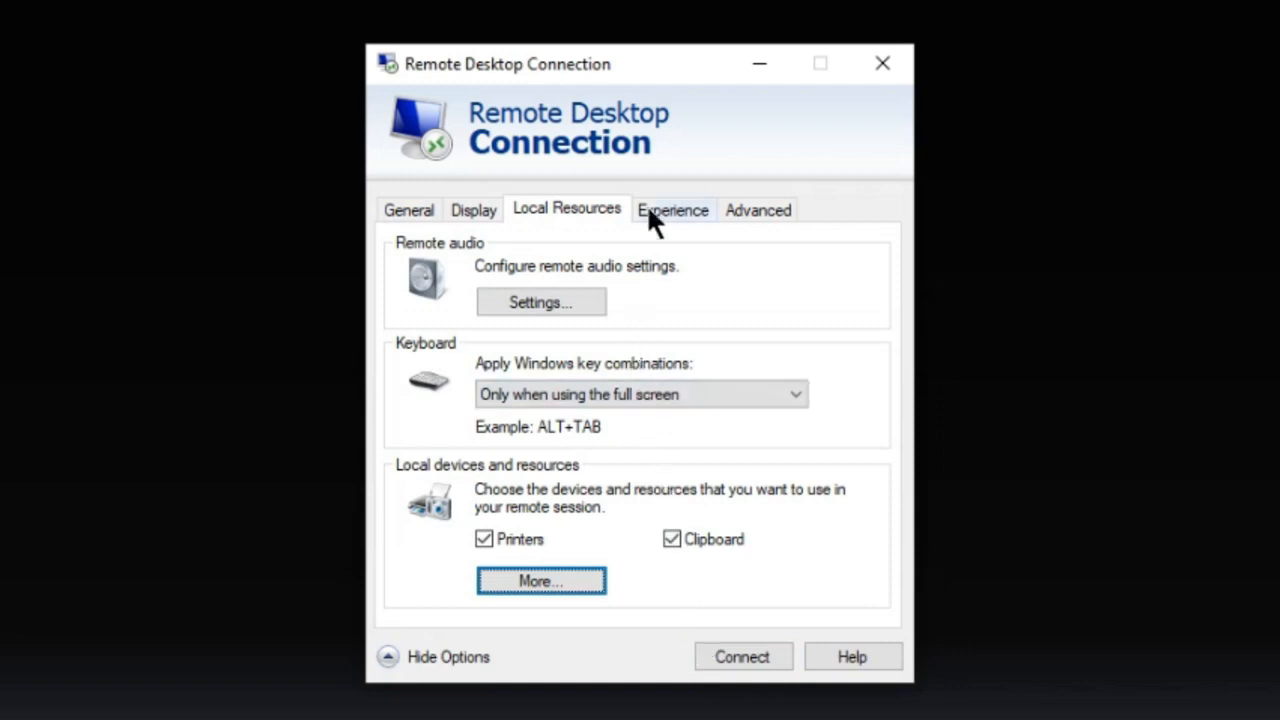
# Set the remote session's performance option to Detect connection quality automatically.
pyautogui.click(646, 210)
pyautogui.click(650, 293)
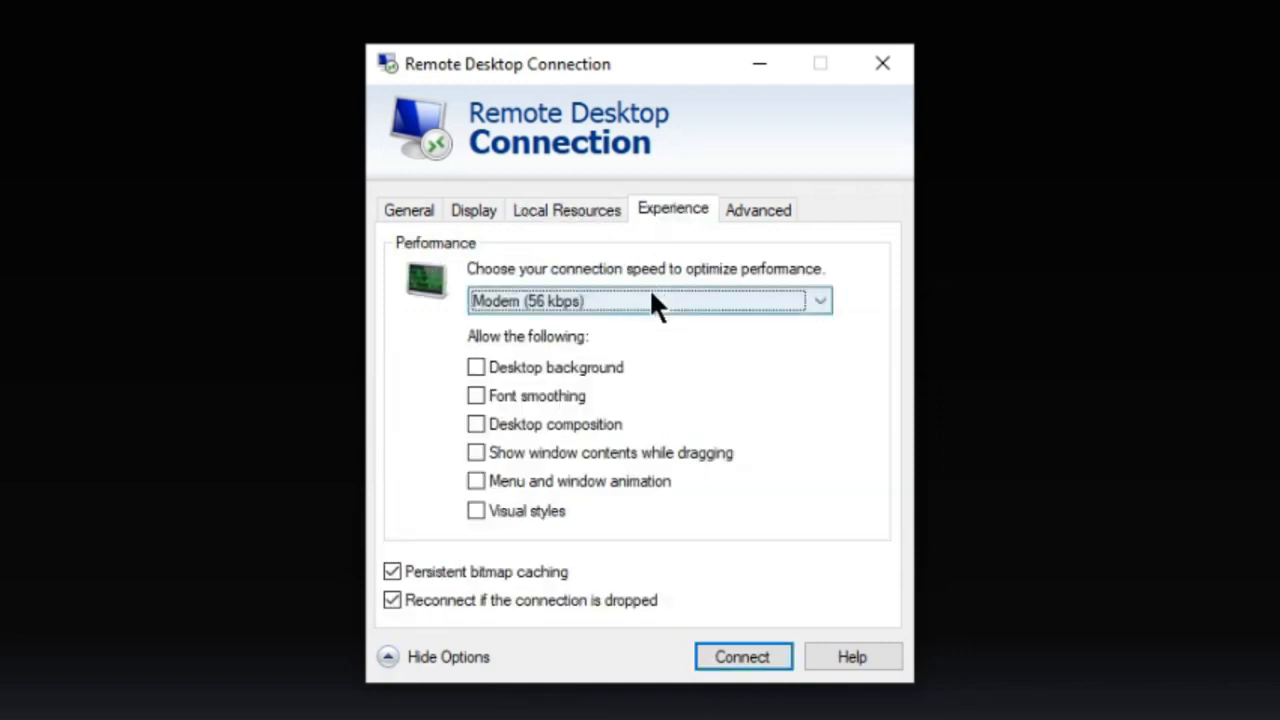
pyautogui.click(651, 300)
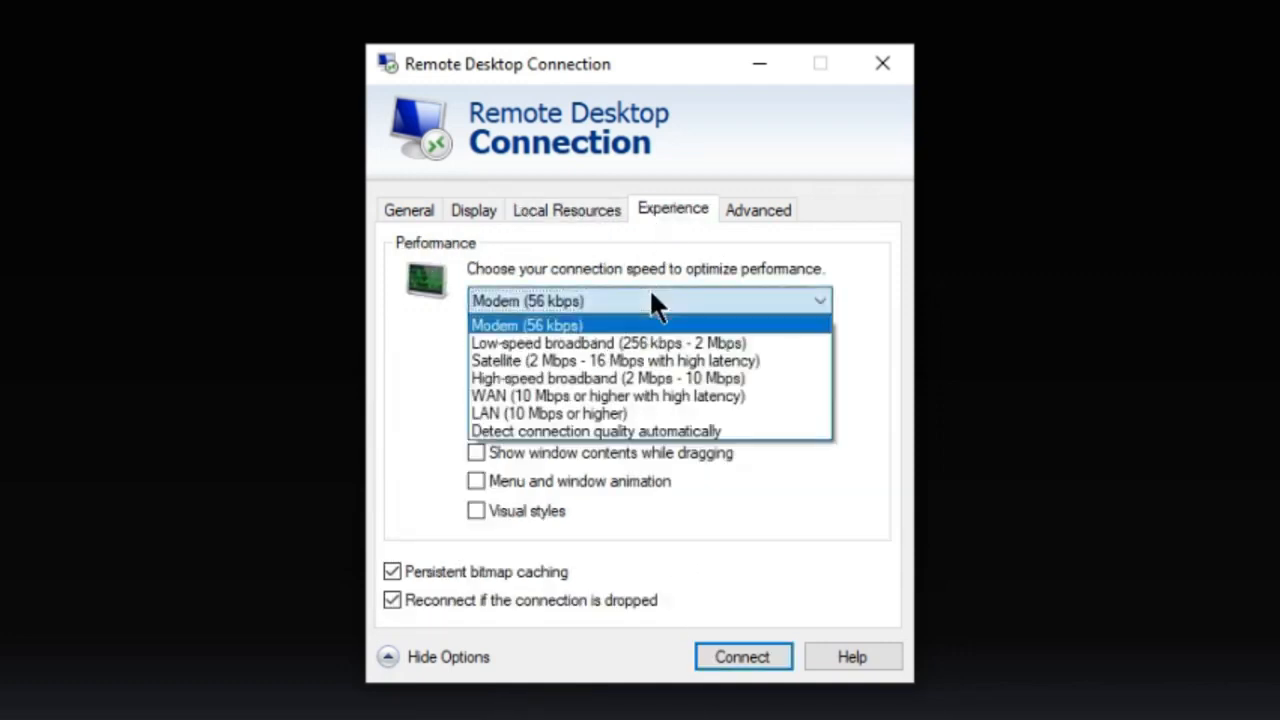
pyautogui.click(643, 431)
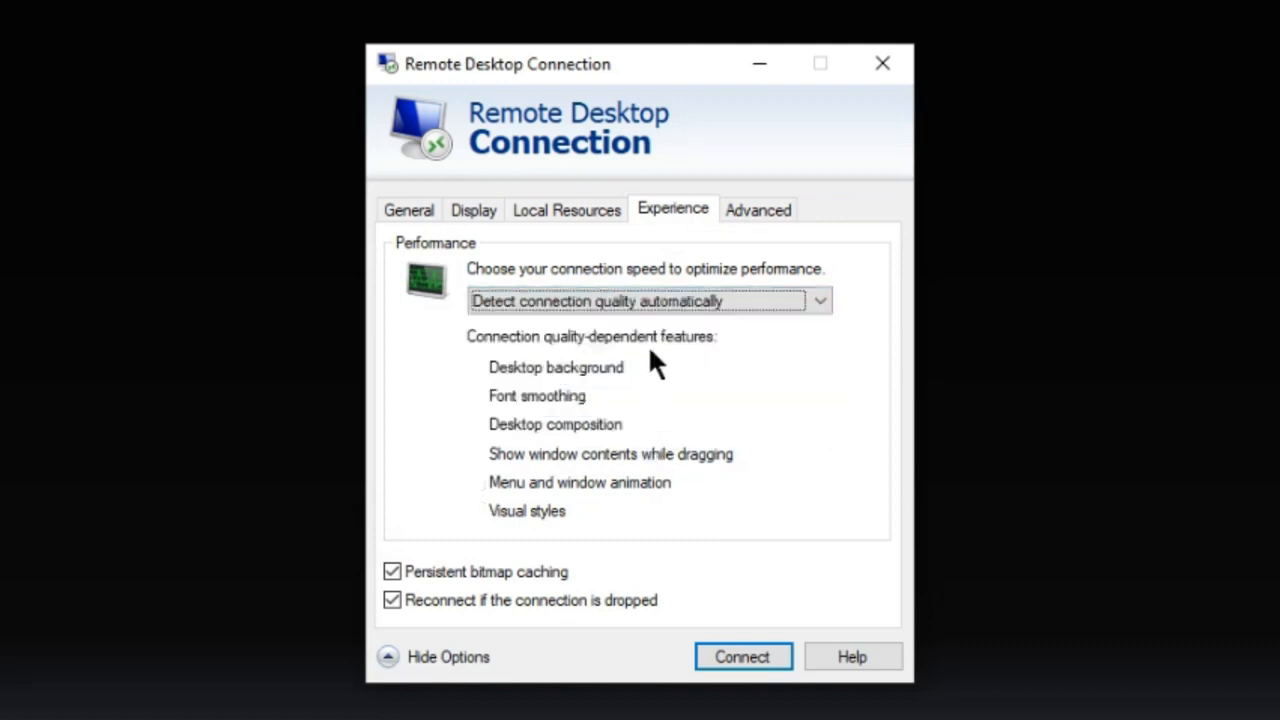
pyautogui.click(594, 211)
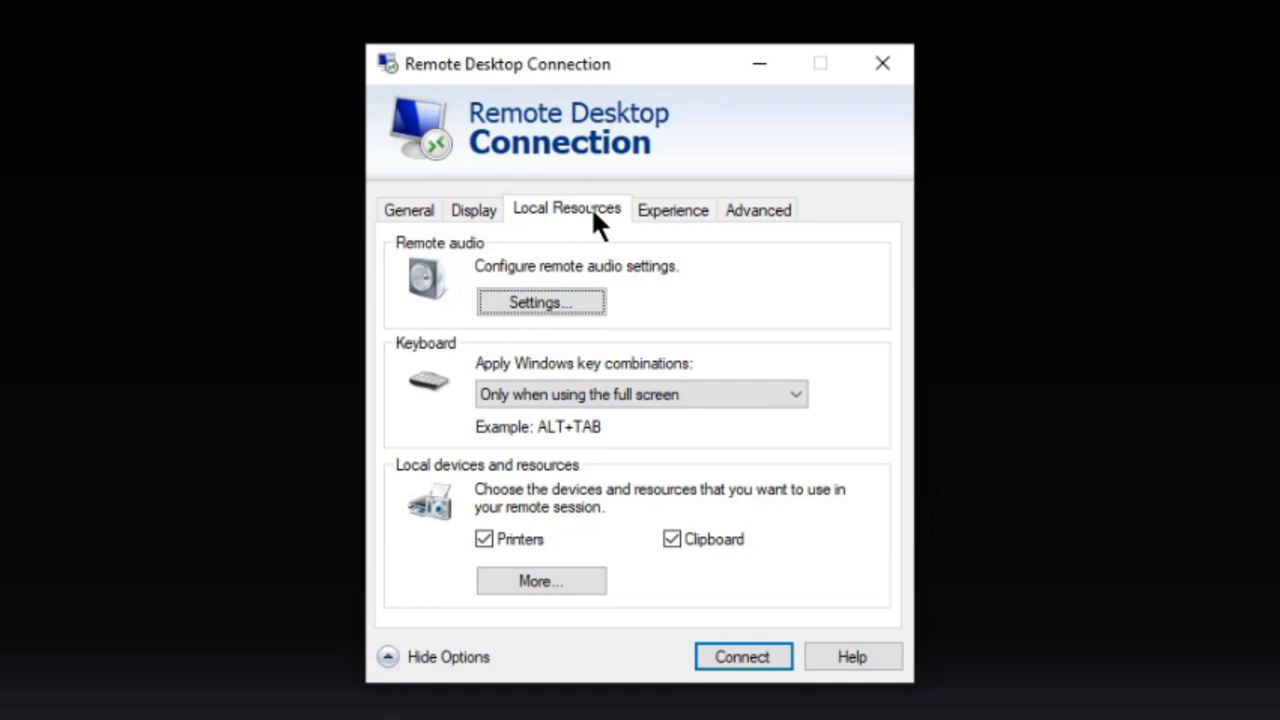
pyautogui.click(481, 209)
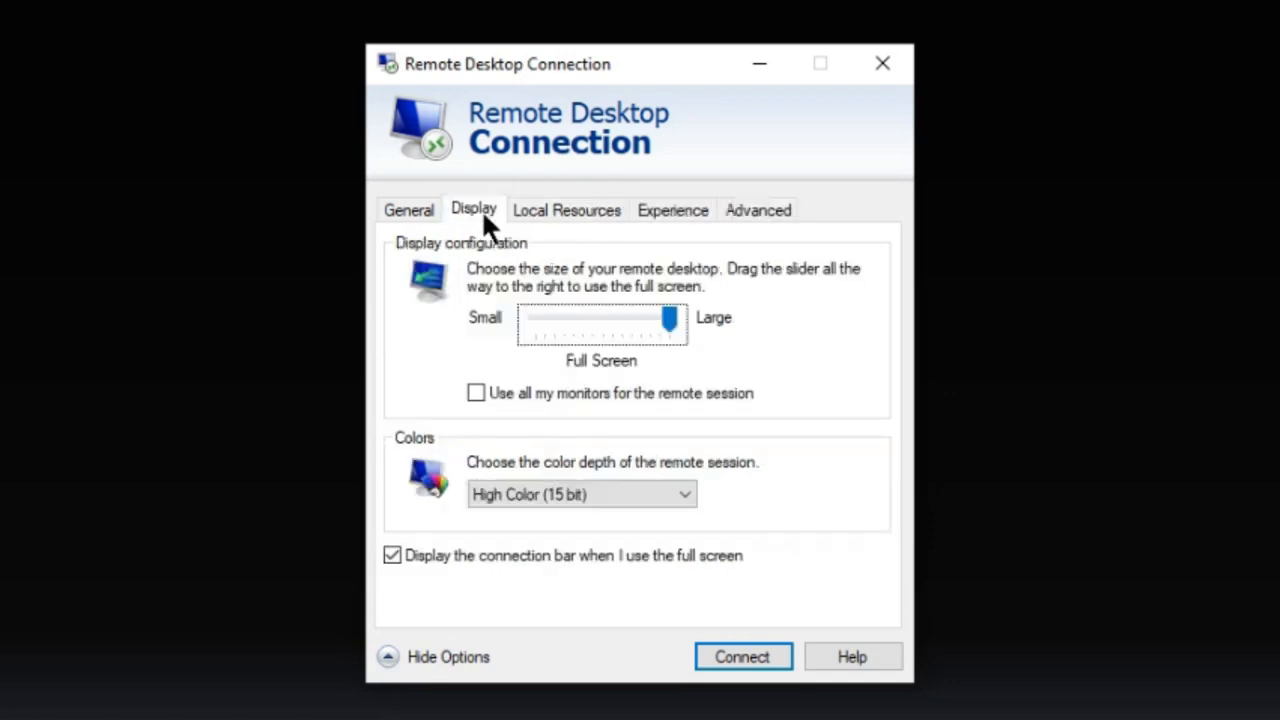
pyautogui.click(758, 215)
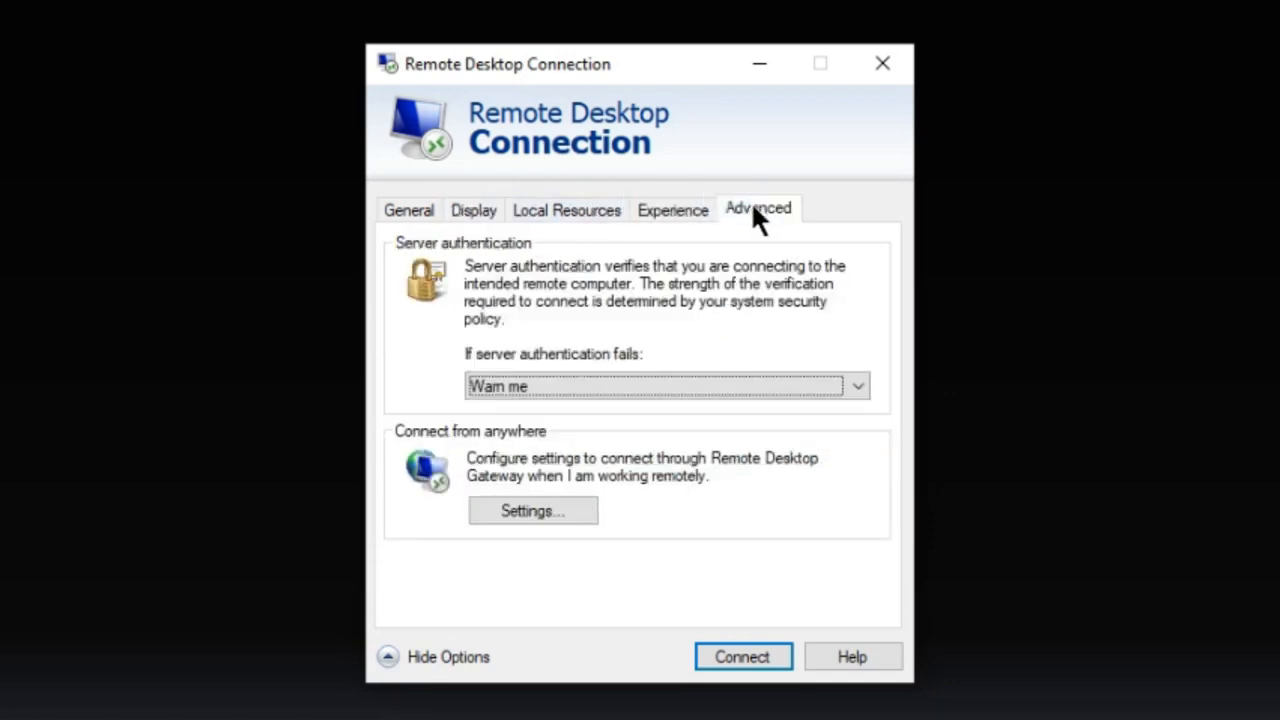
pyautogui.click(391, 208)
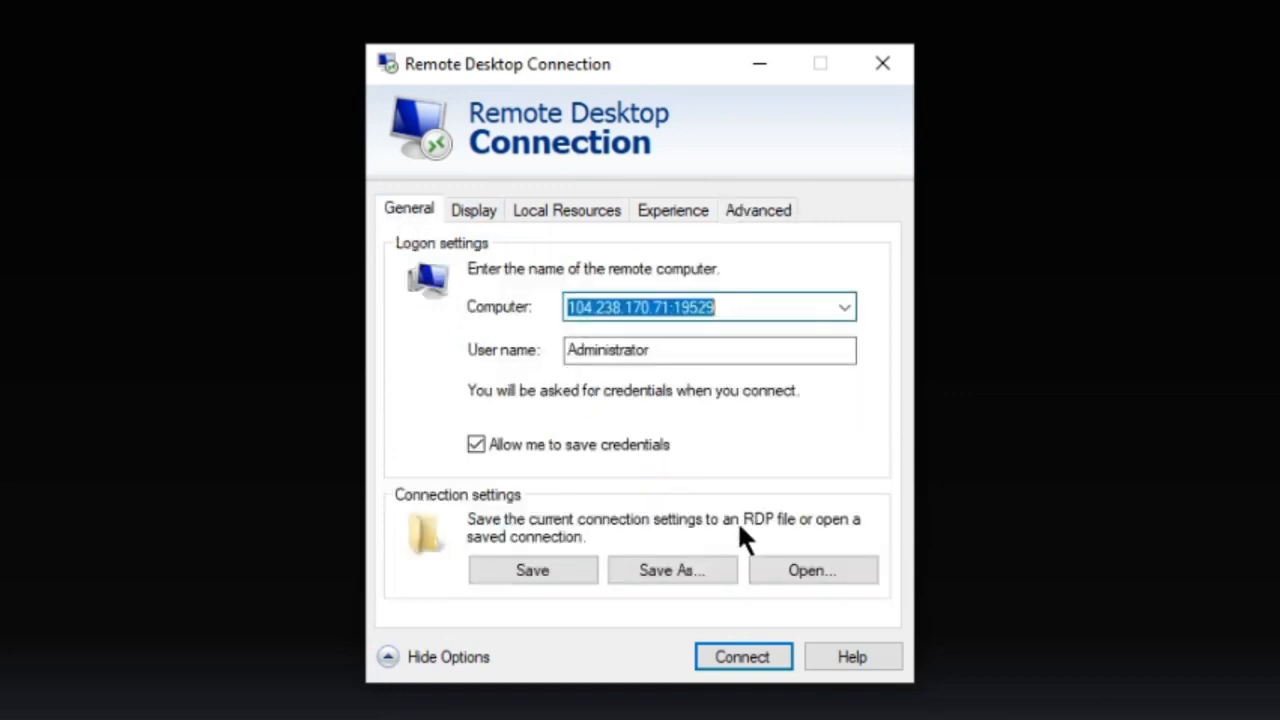
# Connect to the remote server, enter the Administrator account password and accept the untrusted certificate.
pyautogui.click(733, 652)
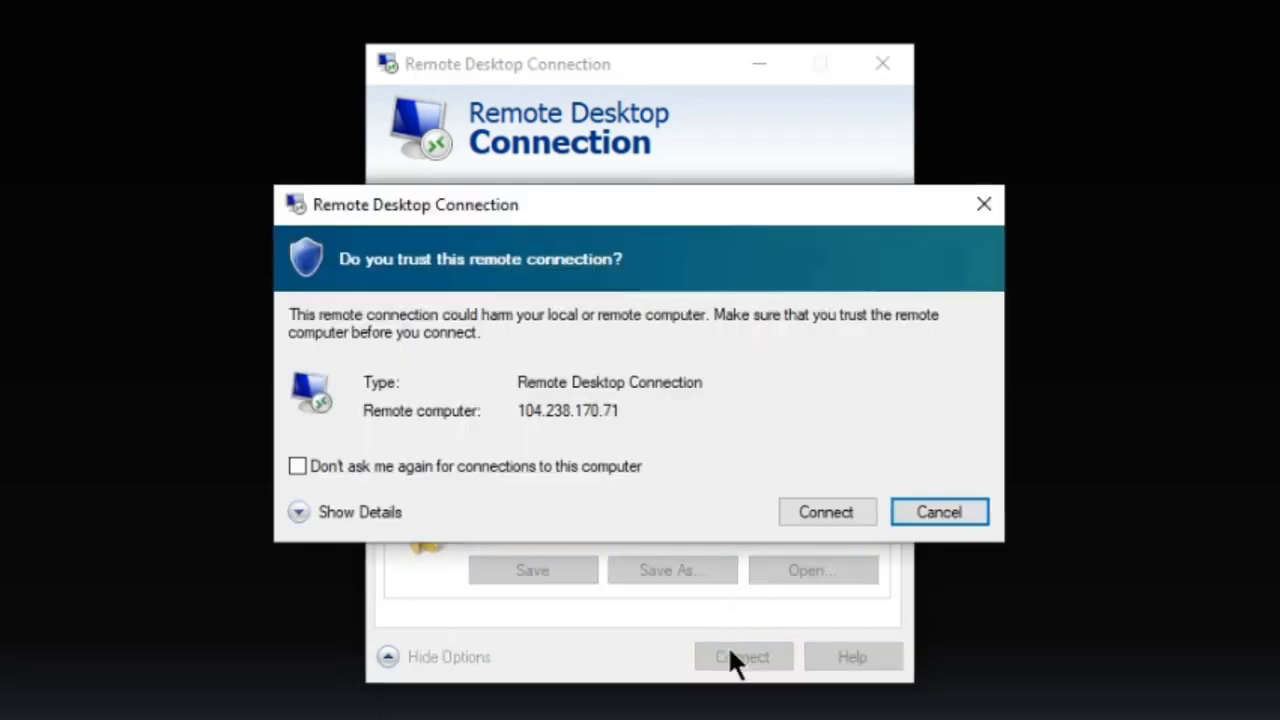
pyautogui.click(803, 501)
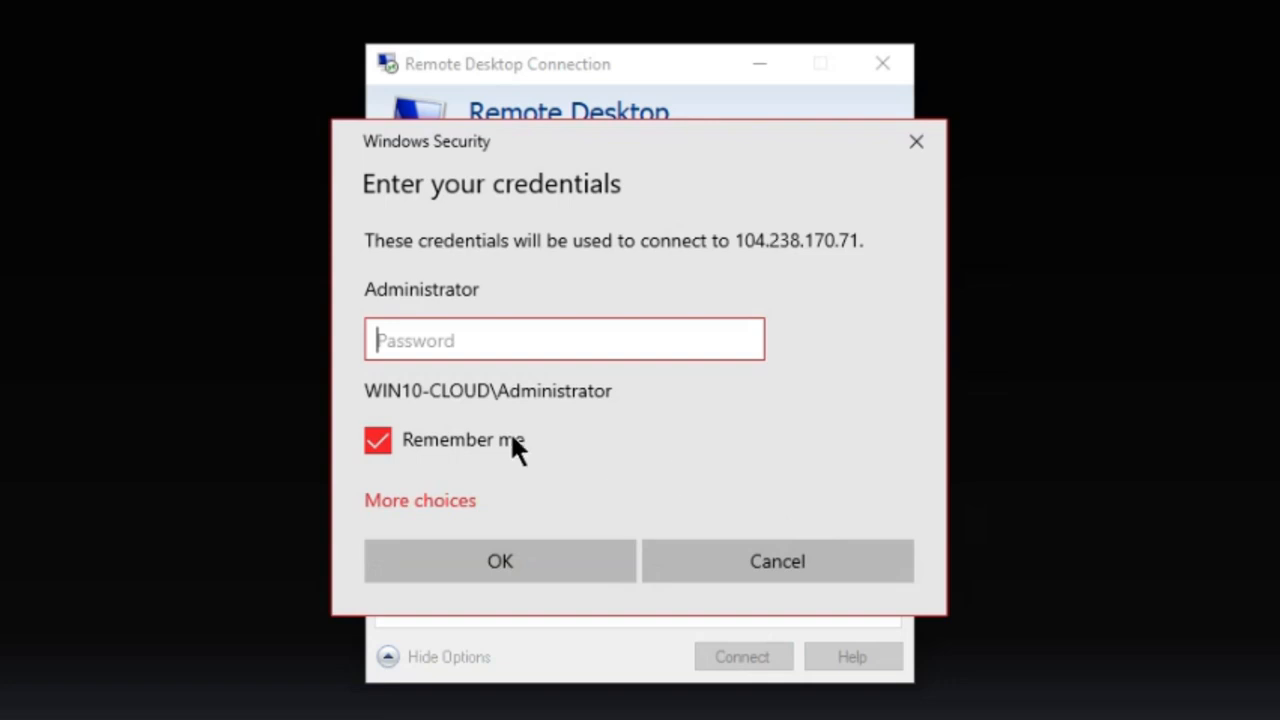
pyautogui.rightClick(383, 341)
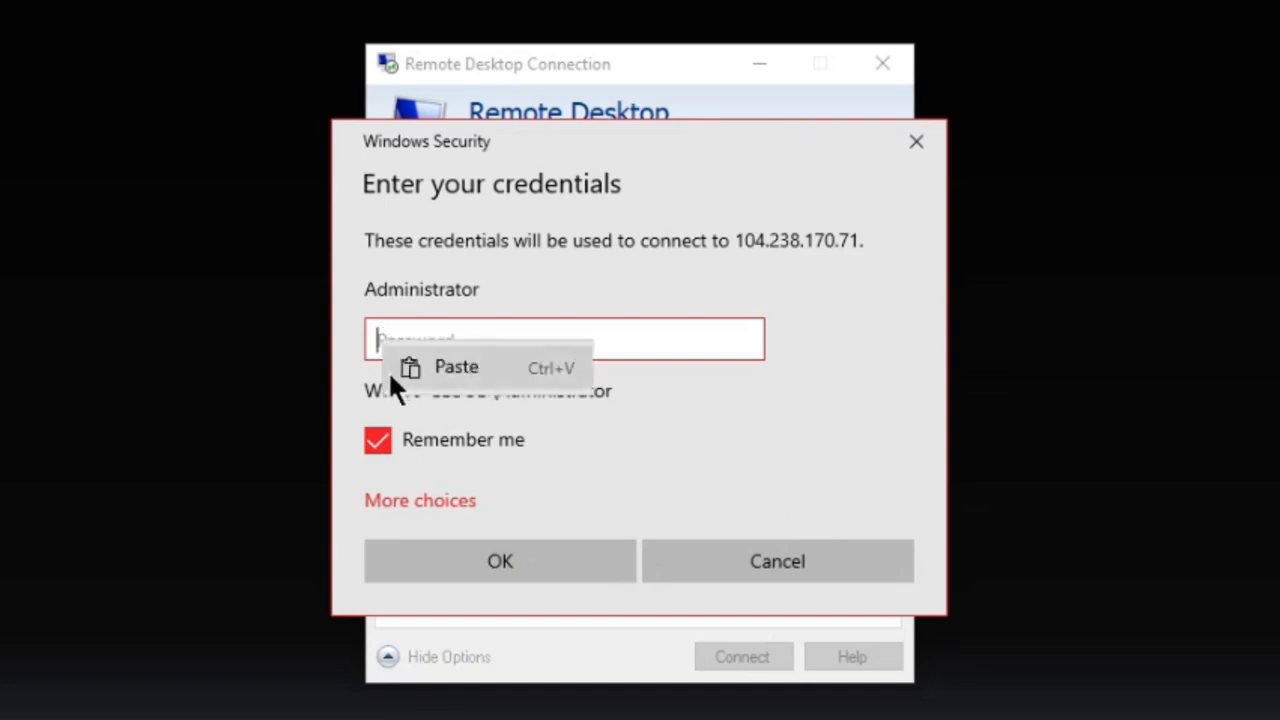
pyautogui.click(390, 374)
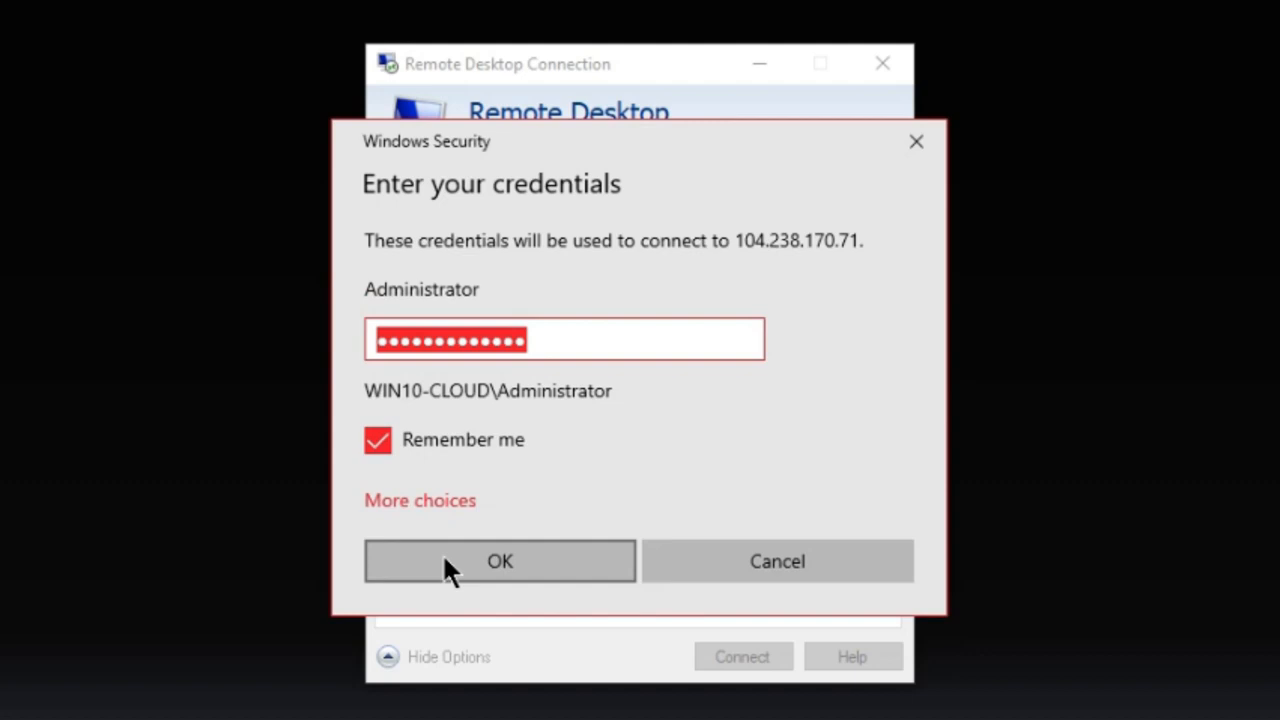
pyautogui.click(444, 558)
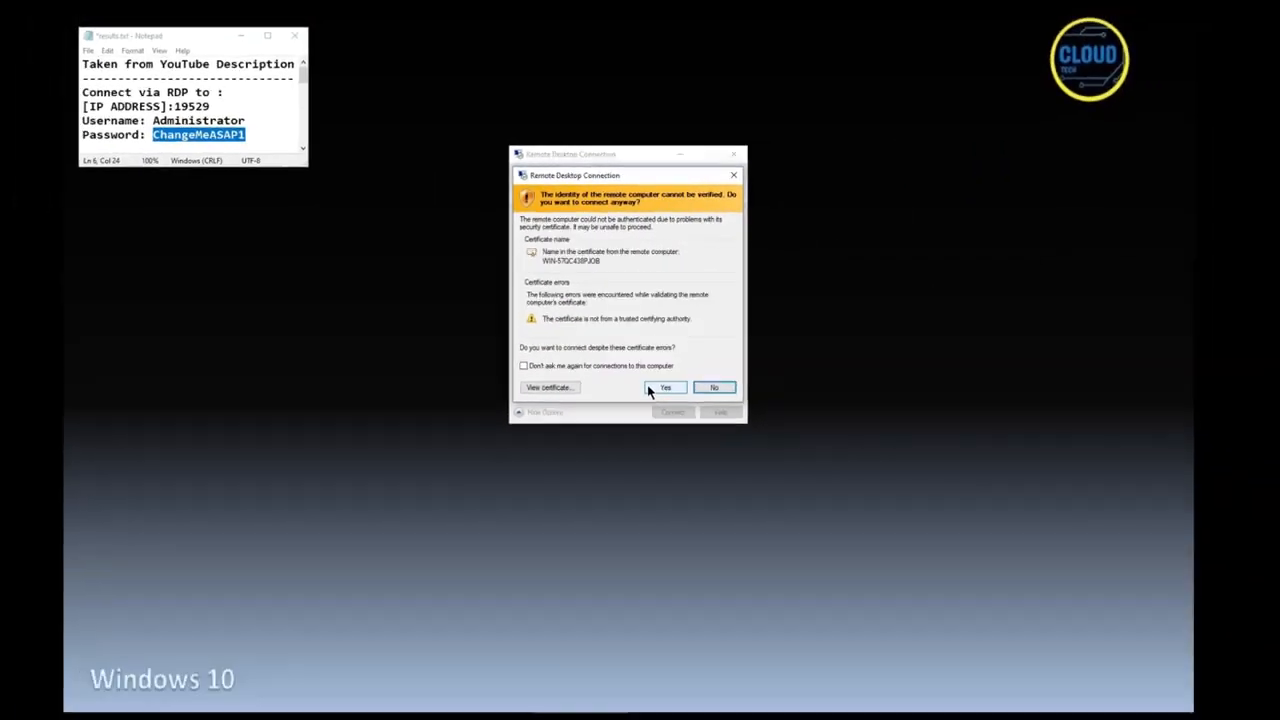
pyautogui.click(666, 475)
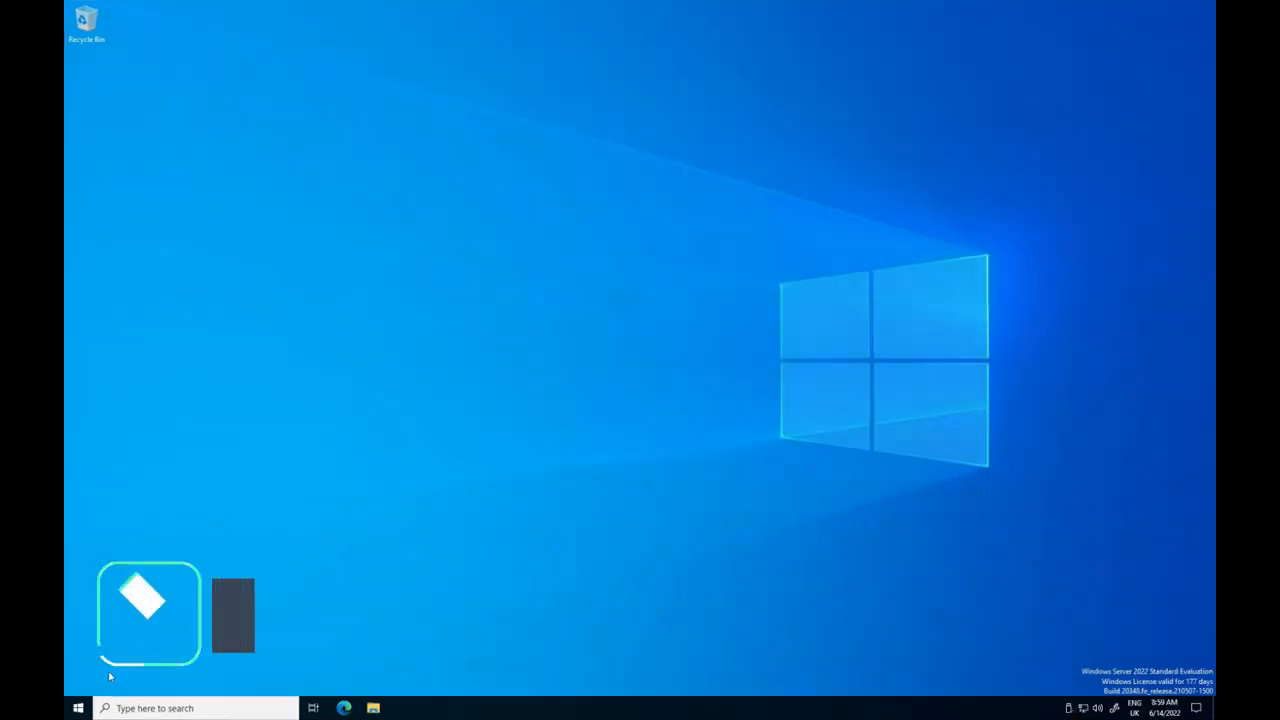
# Extend the C: volume in Disk Management over all the unallocated space on Disk 0, then close Disk Management.
pyautogui.rightClick(78, 708)
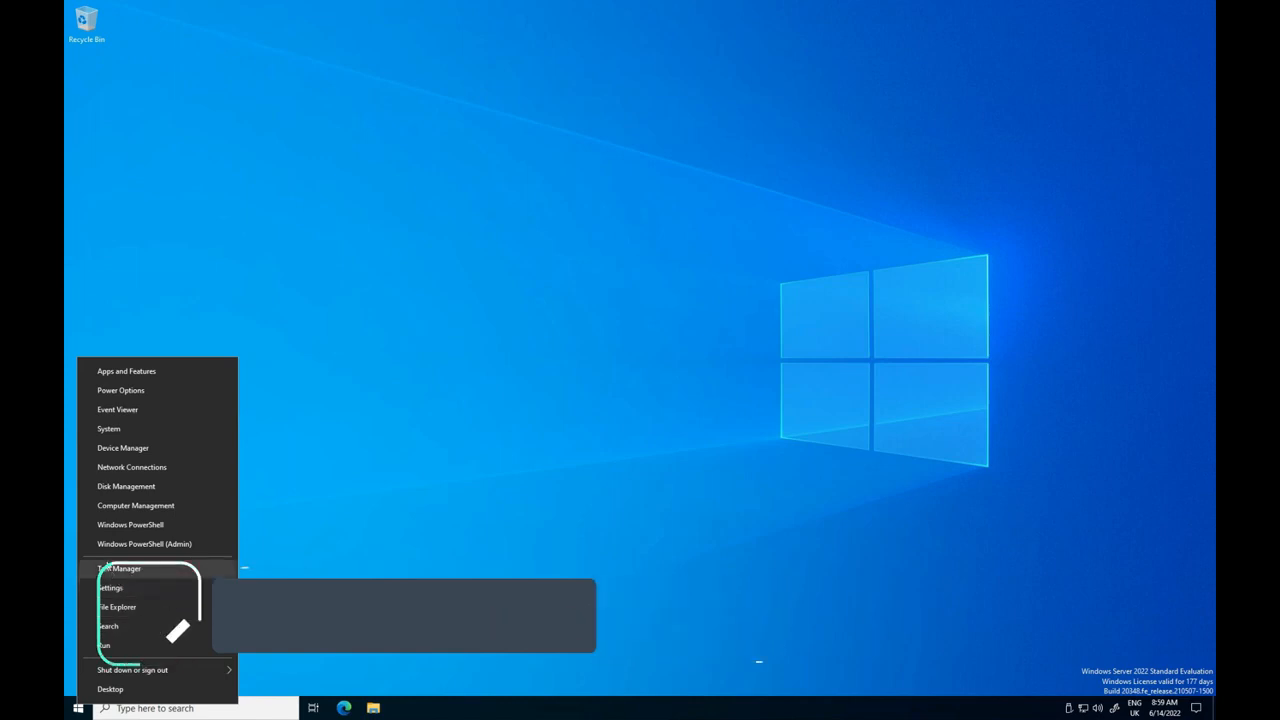
pyautogui.click(111, 488)
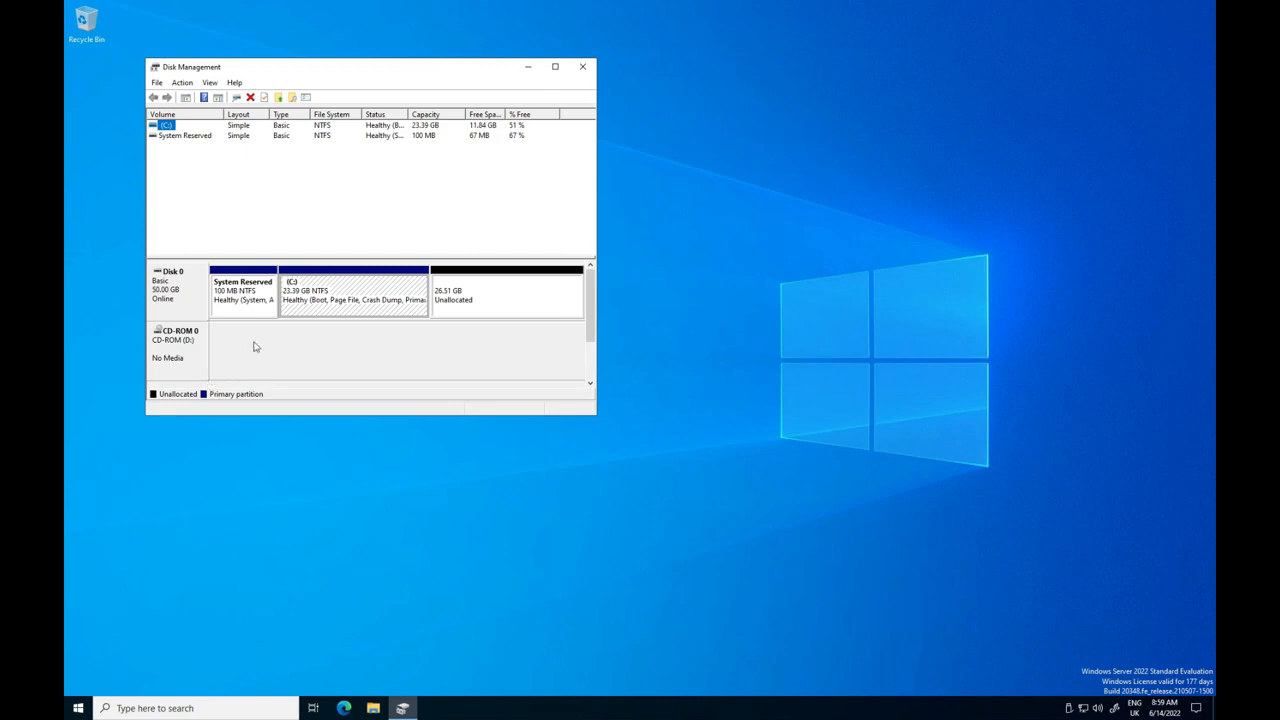
pyautogui.rightClick(301, 309)
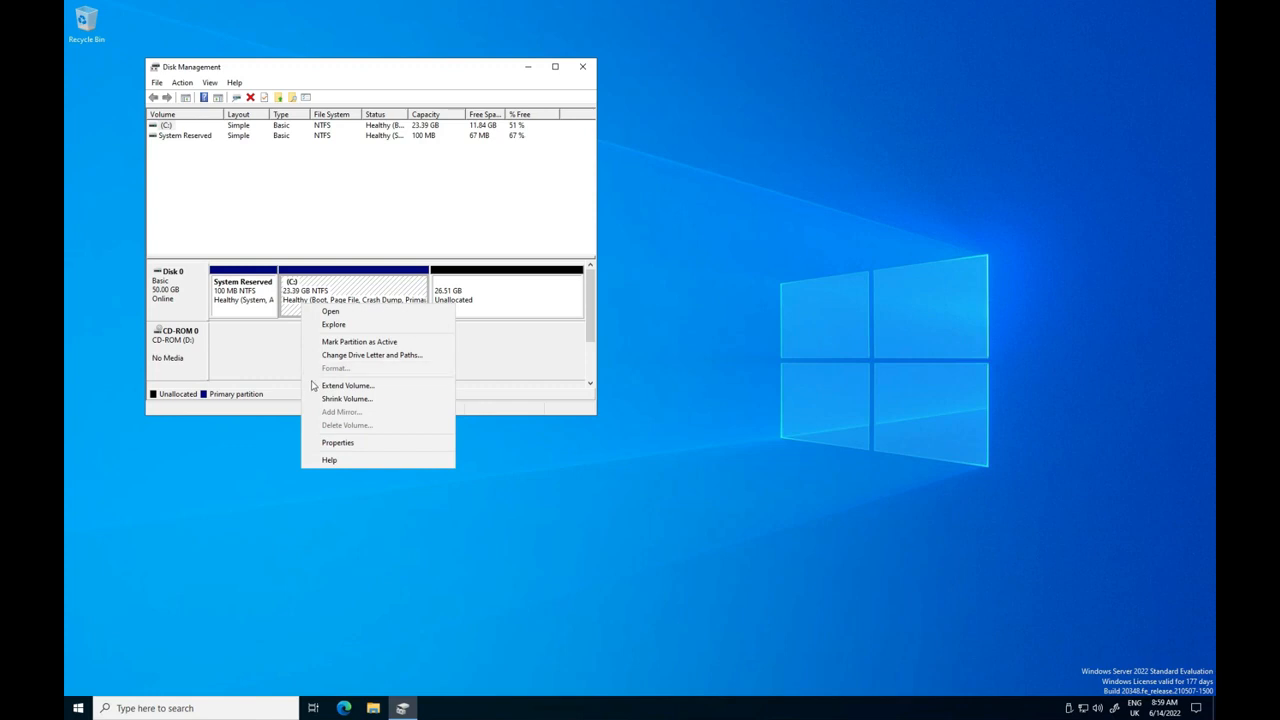
pyautogui.click(313, 386)
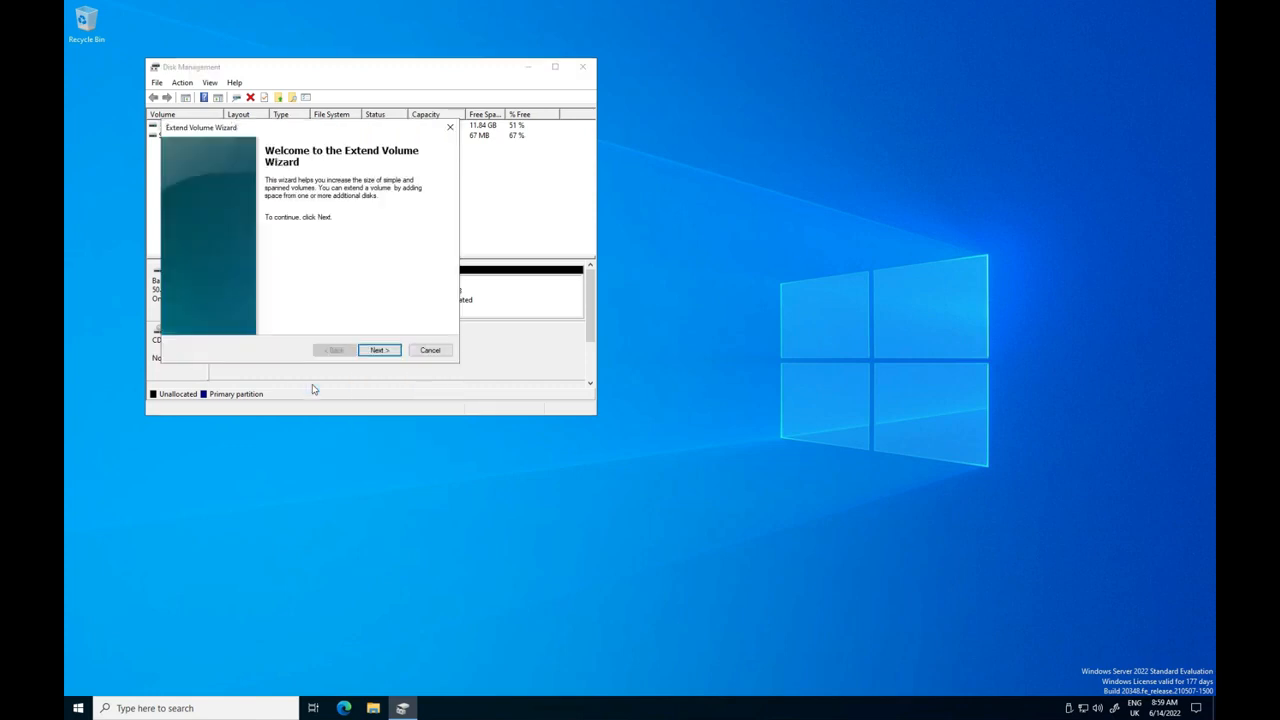
pyautogui.click(376, 351)
pyautogui.click(377, 351)
pyautogui.click(377, 351)
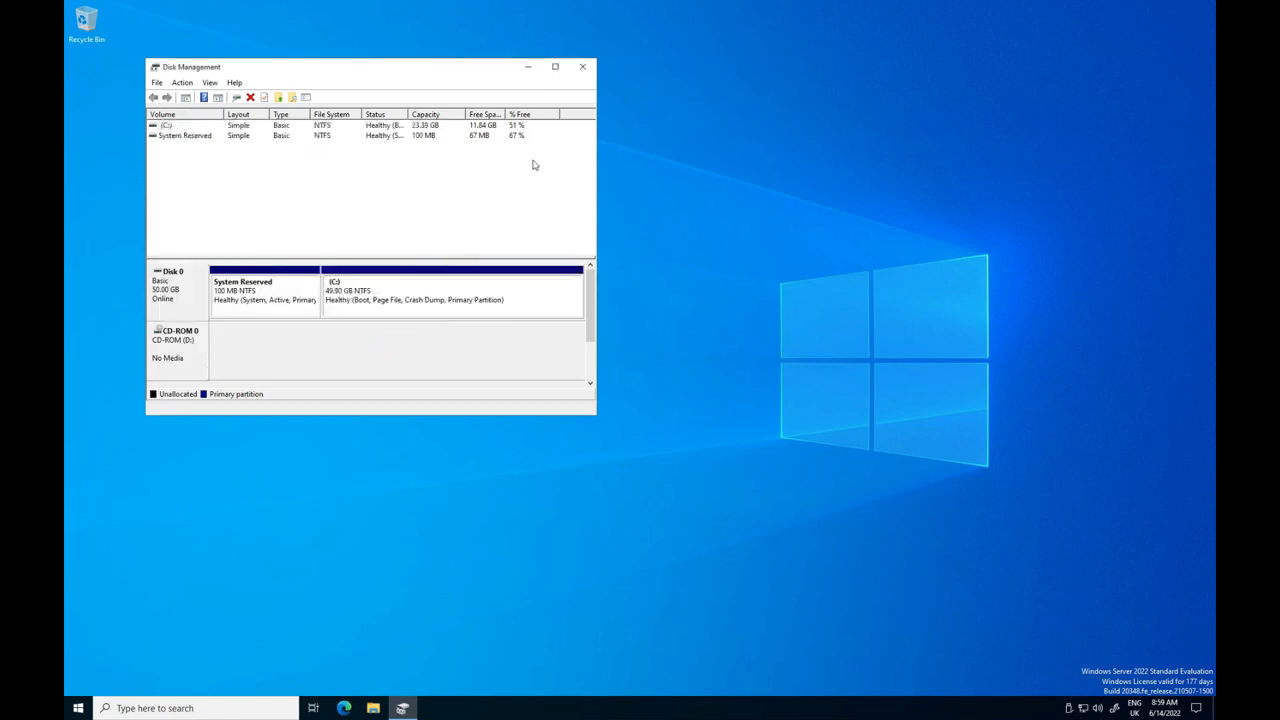
pyautogui.click(582, 67)
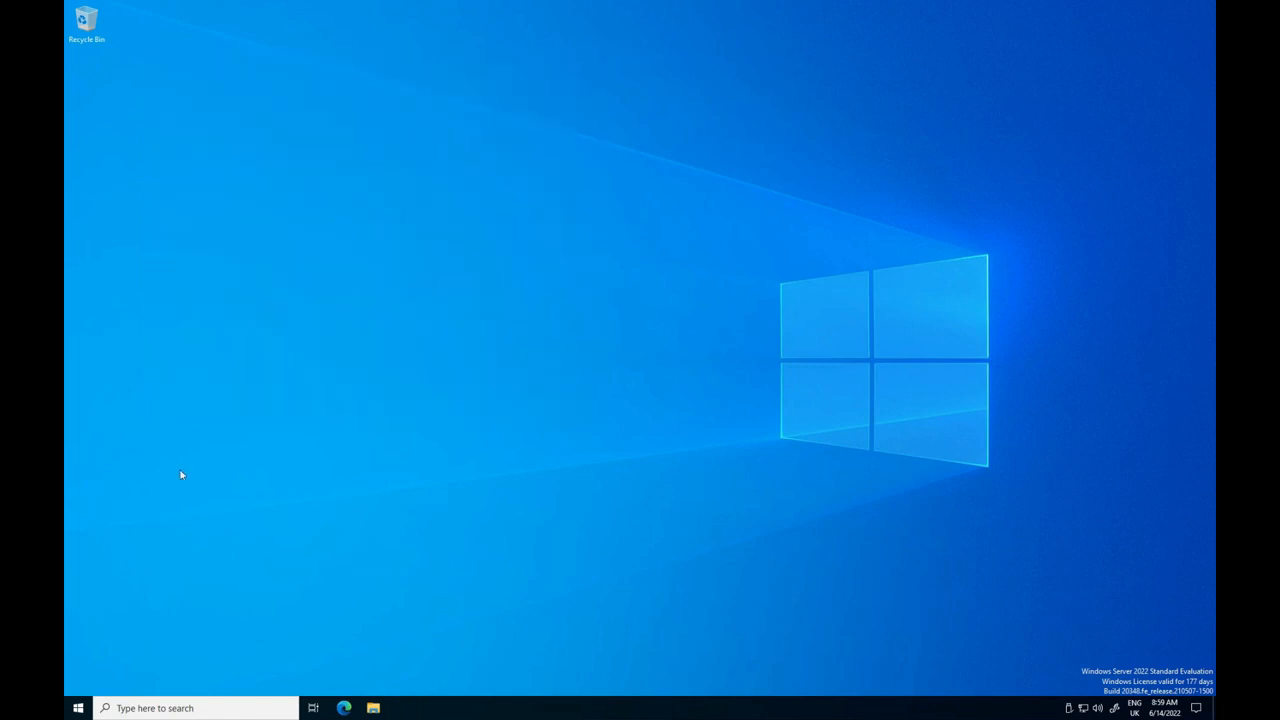
# Start a password change for the Administrator account in the Windows sign-in options and confirm the current password.
pyautogui.click(78, 706)
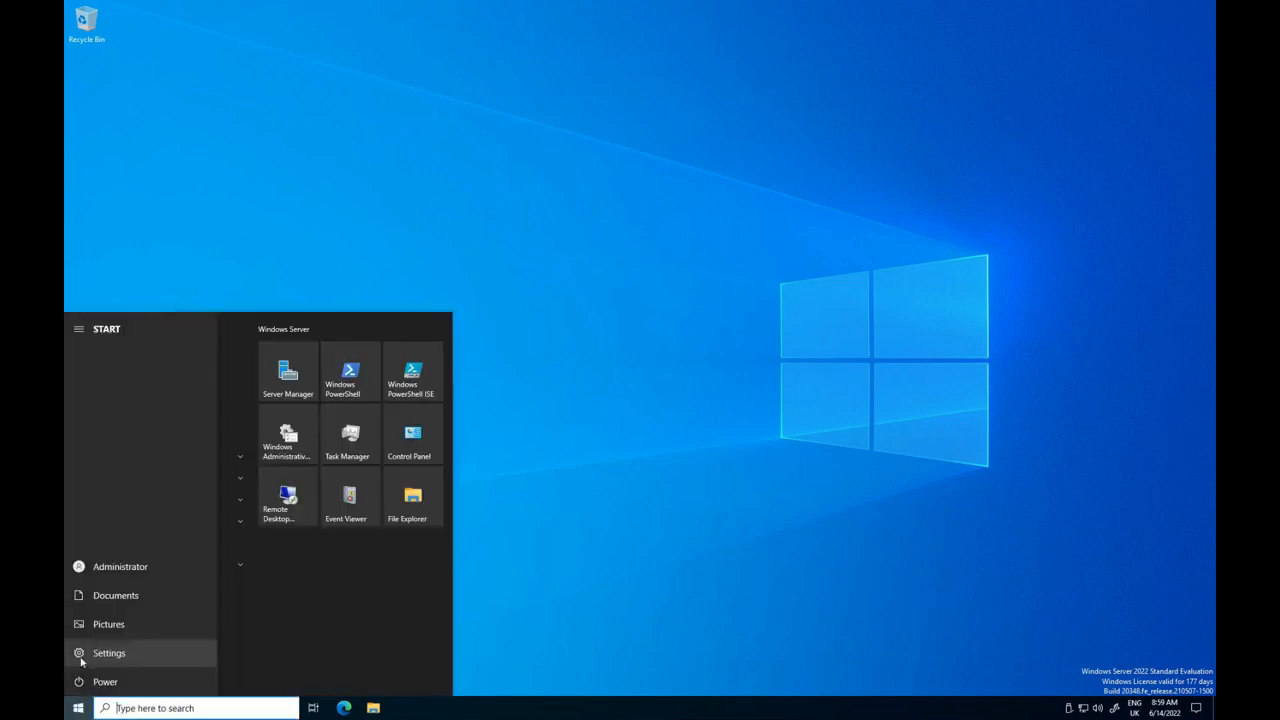
pyautogui.click(88, 656)
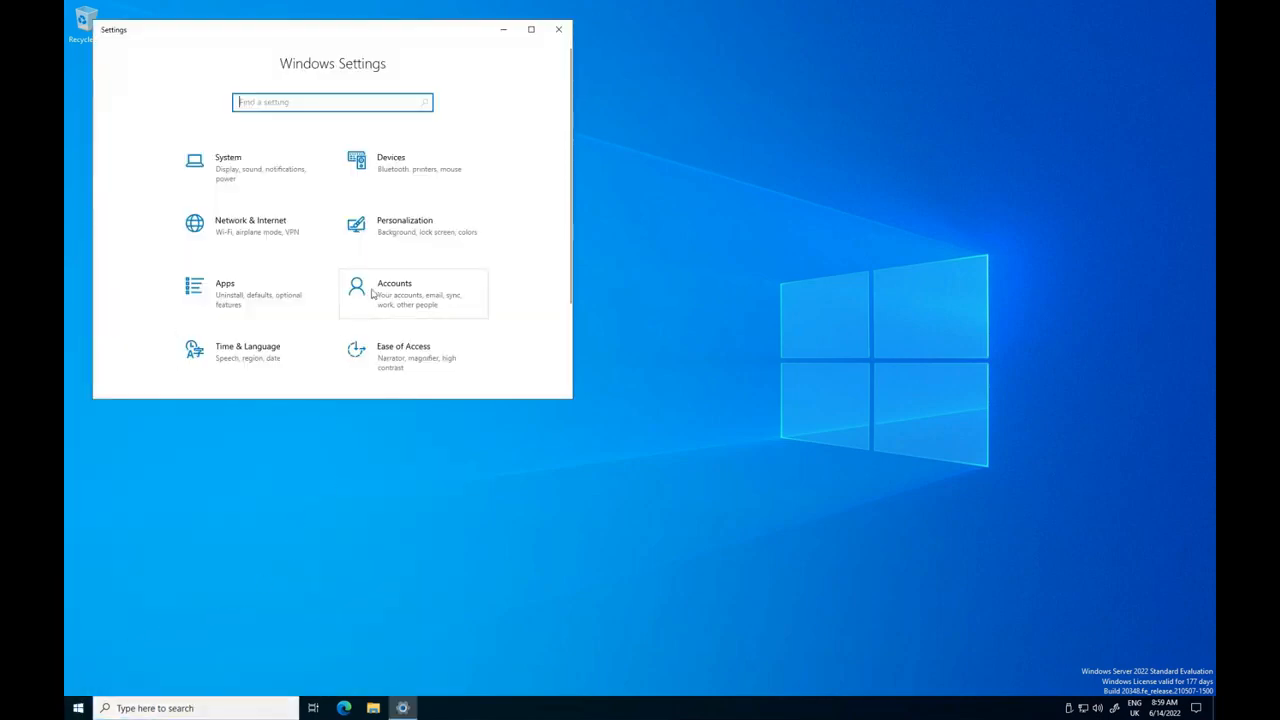
pyautogui.click(372, 292)
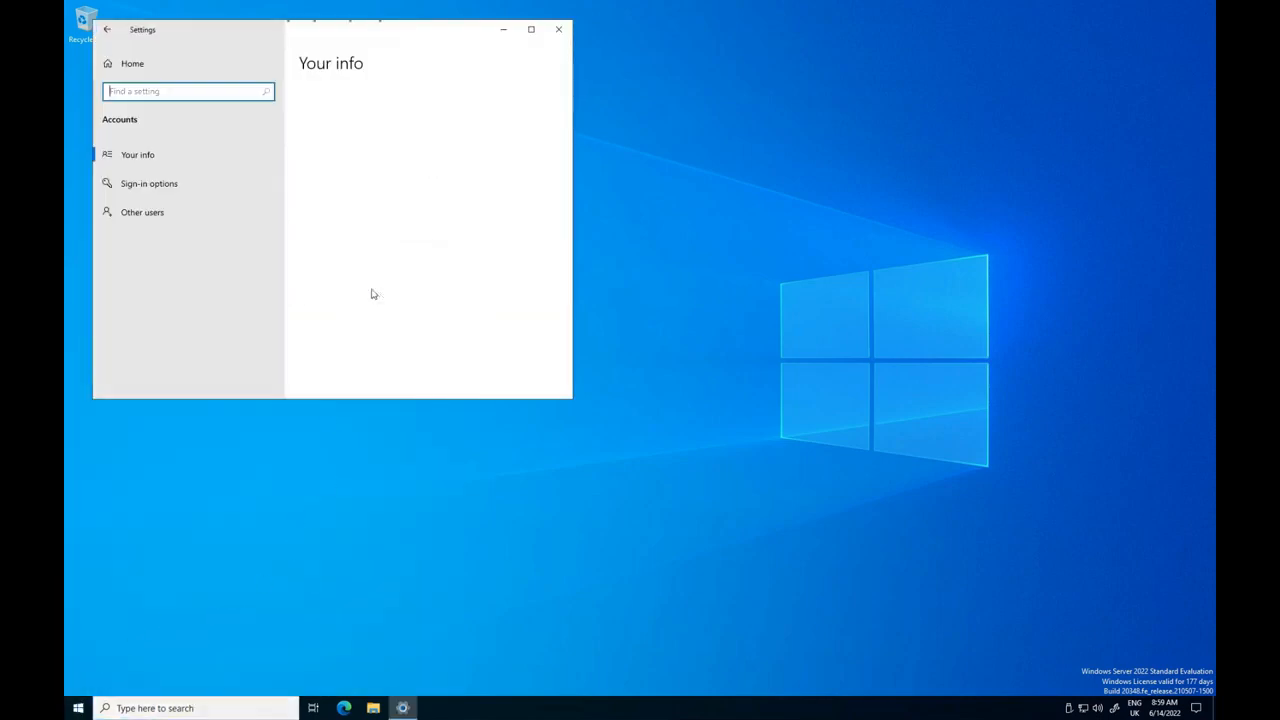
pyautogui.click(148, 182)
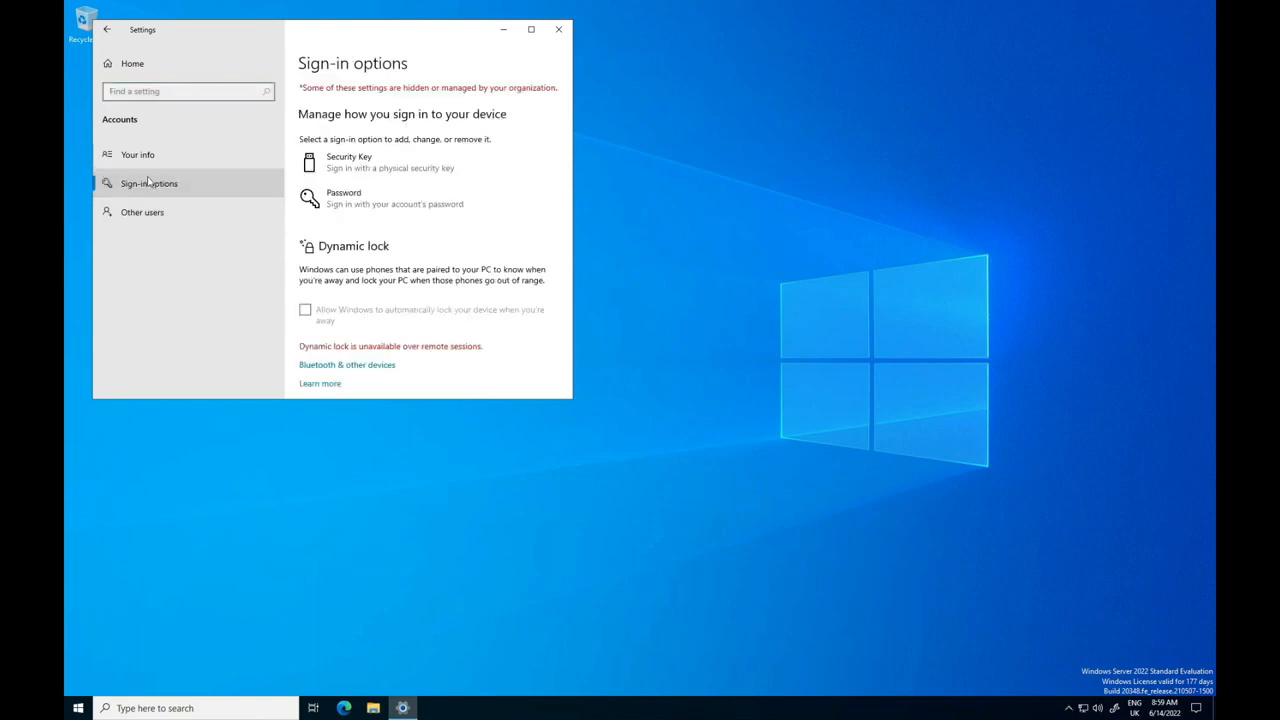
pyautogui.click(322, 198)
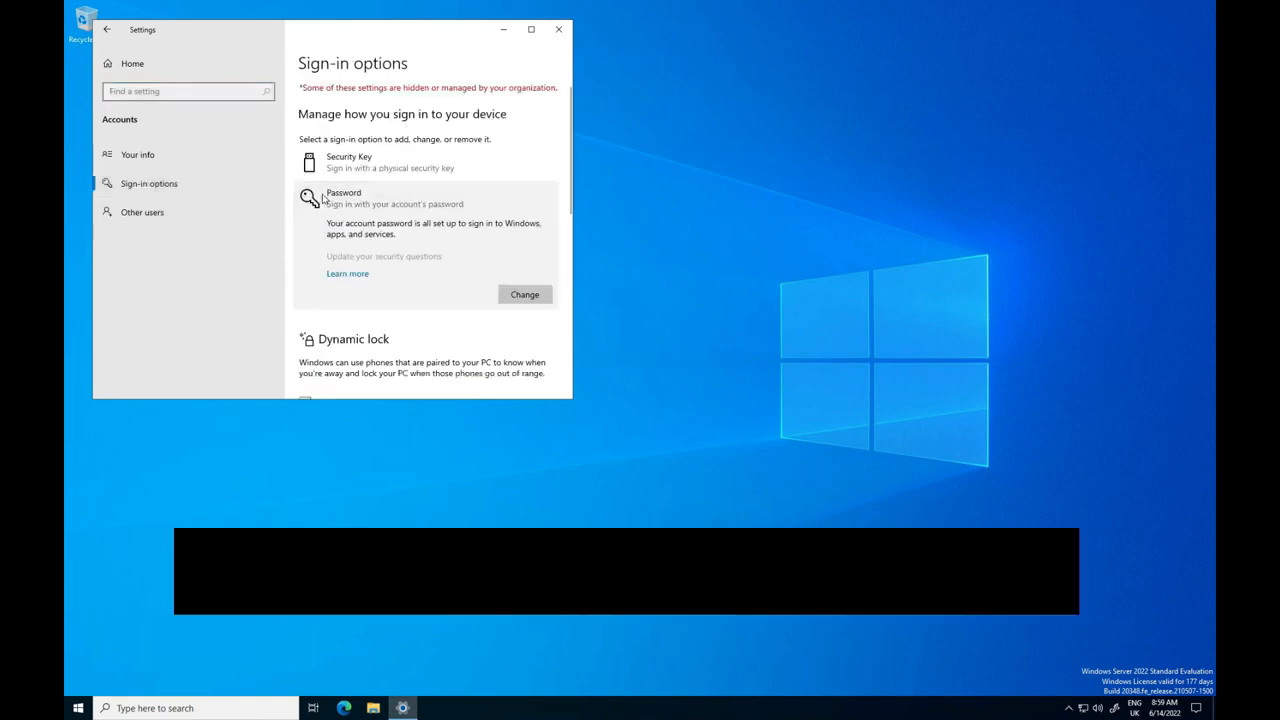
pyautogui.click(523, 297)
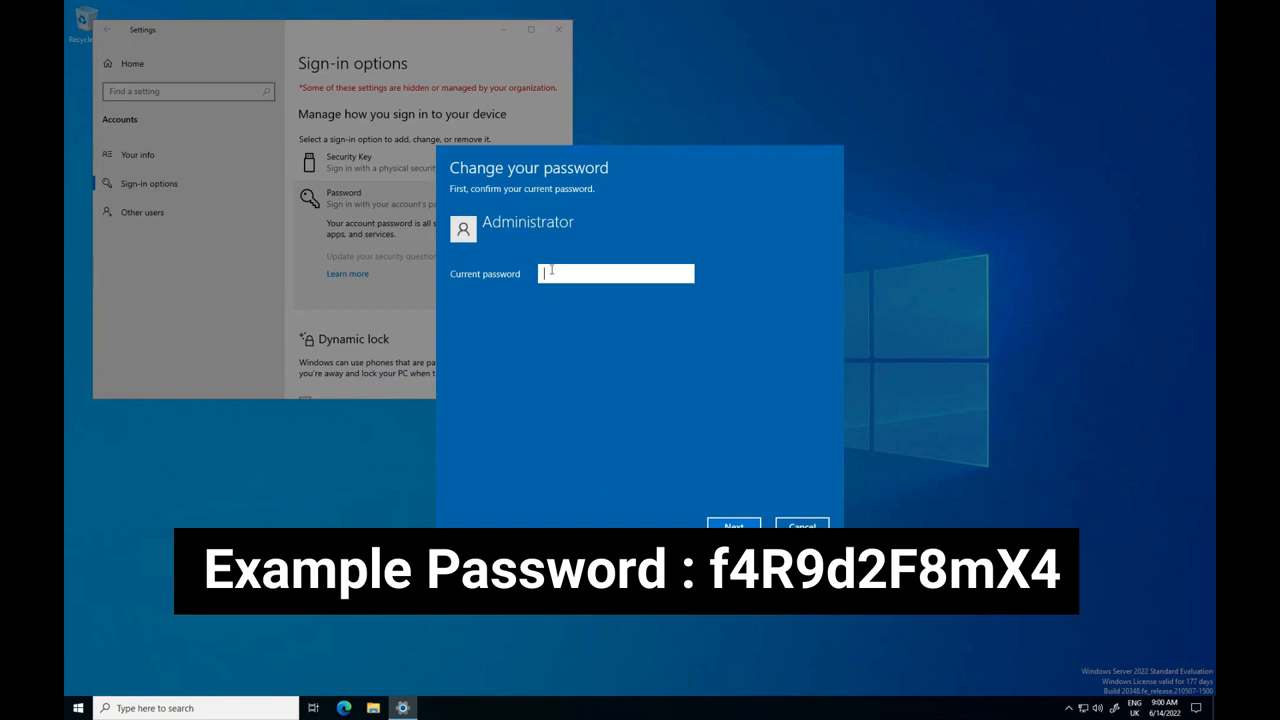
pyautogui.rightClick(547, 273)
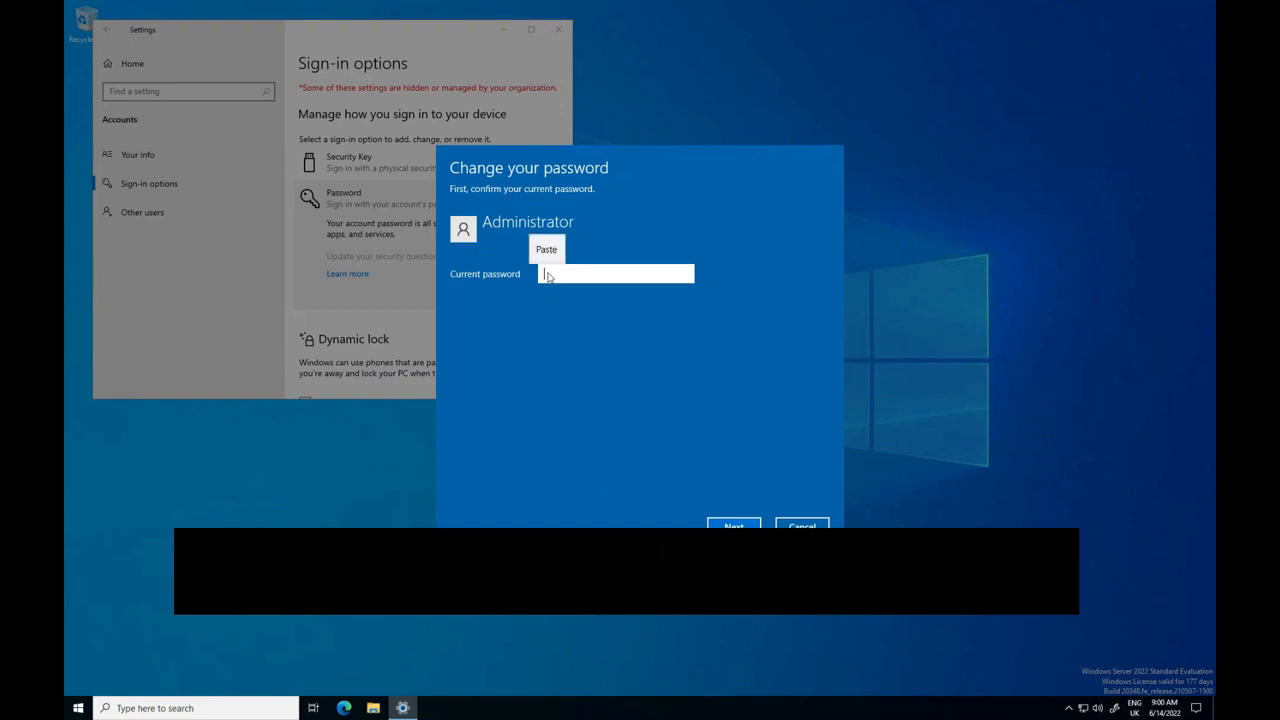
pyautogui.click(546, 250)
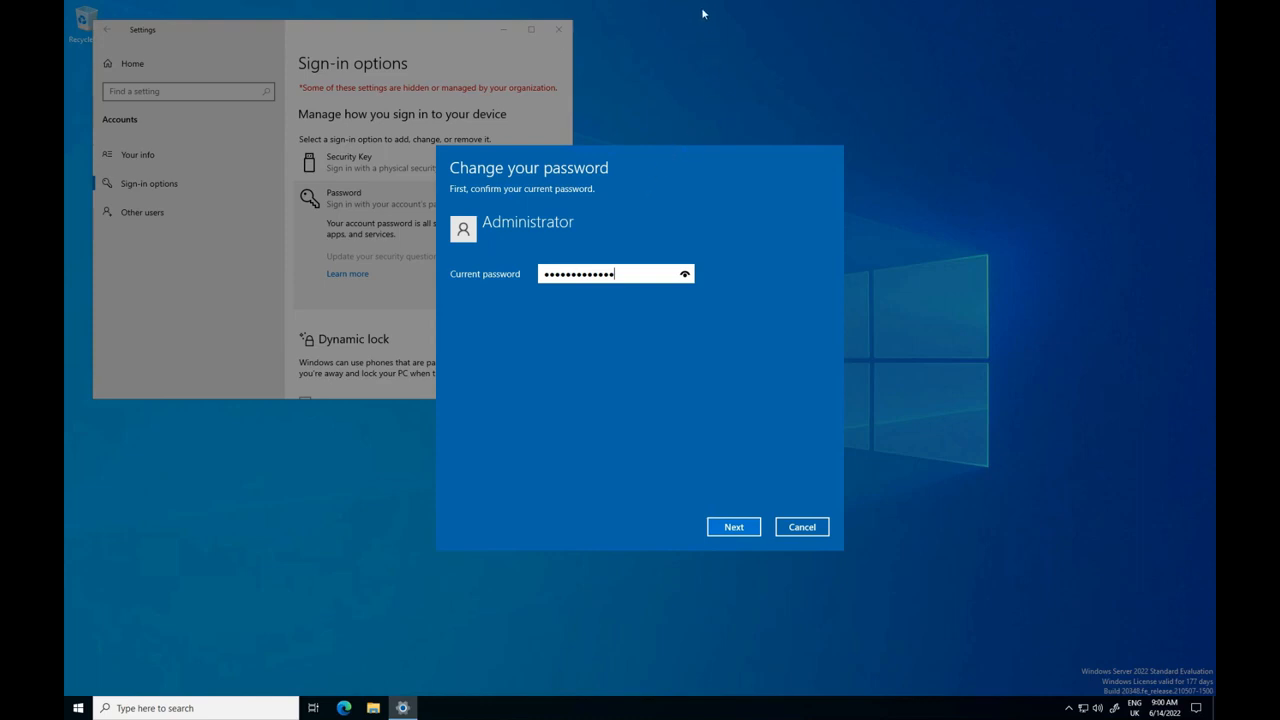
pyautogui.click(751, 527)
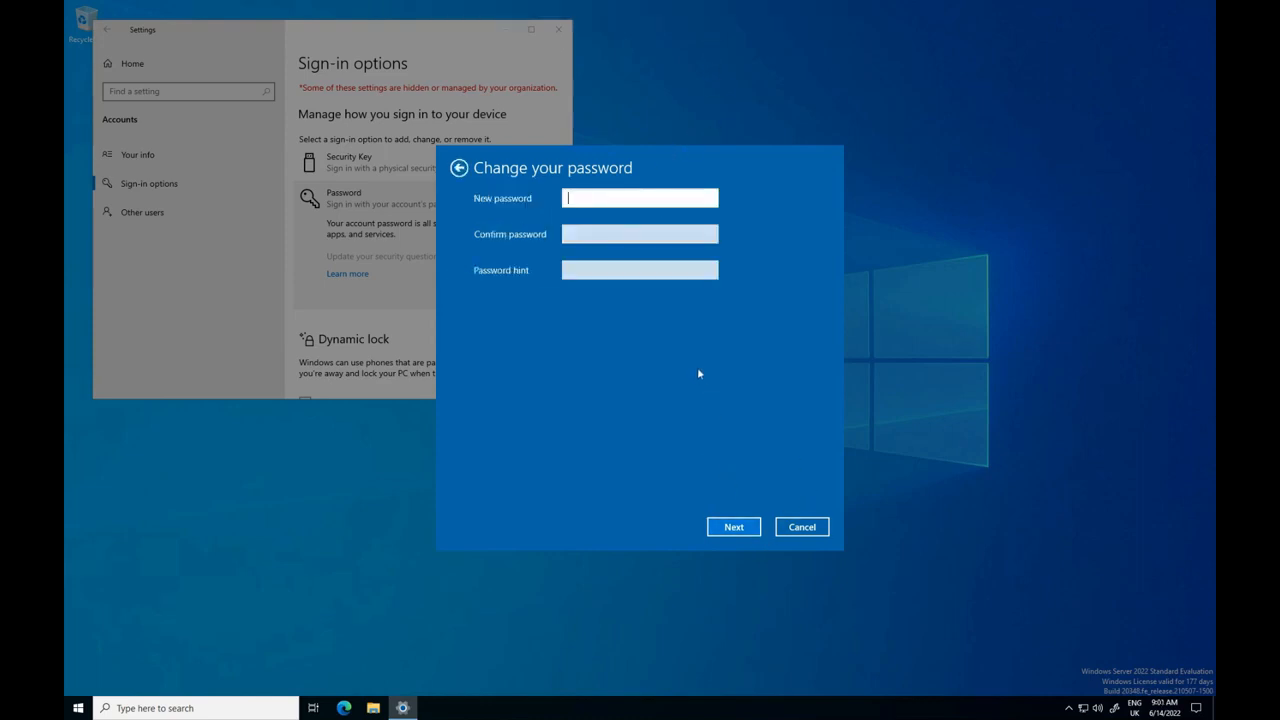
# Enter and confirm the new account password with the hint "no hint", finish the change and close Settings.
pyautogui.click(575, 195)
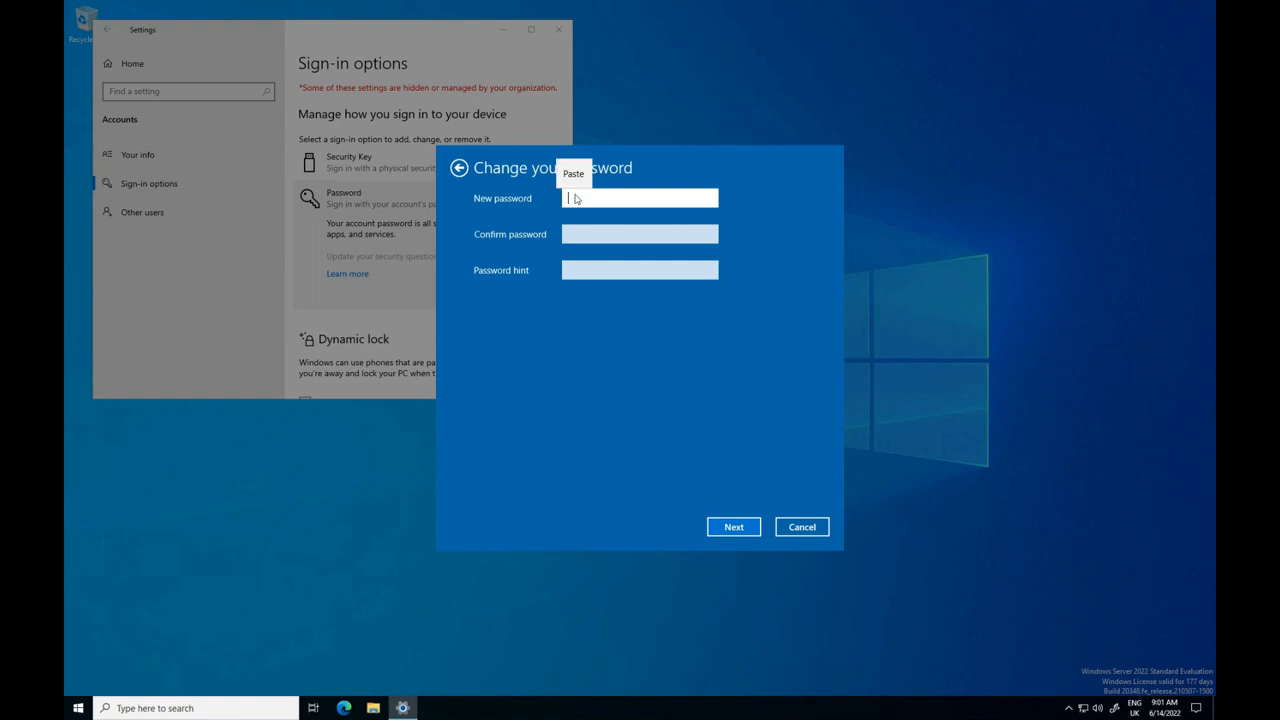
pyautogui.click(572, 173)
pyautogui.click(575, 231)
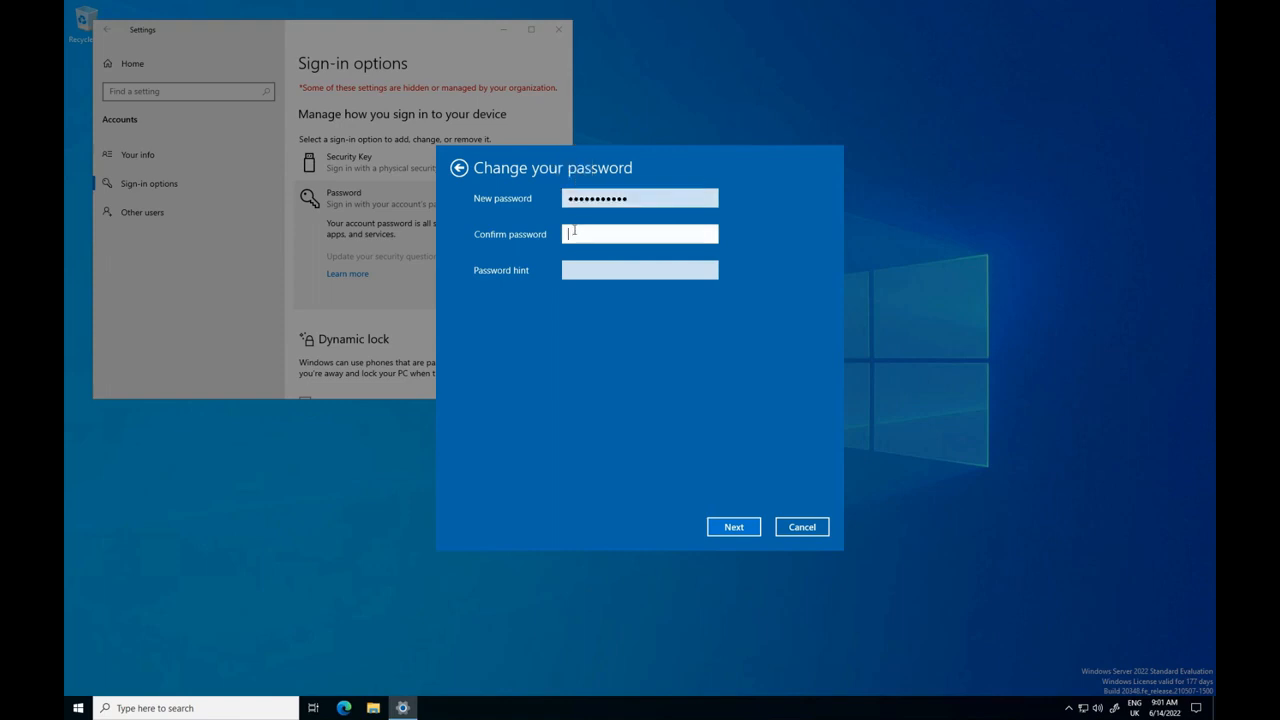
pyautogui.click(574, 231)
pyautogui.click(572, 209)
pyautogui.click(564, 271)
pyautogui.write('no hint')
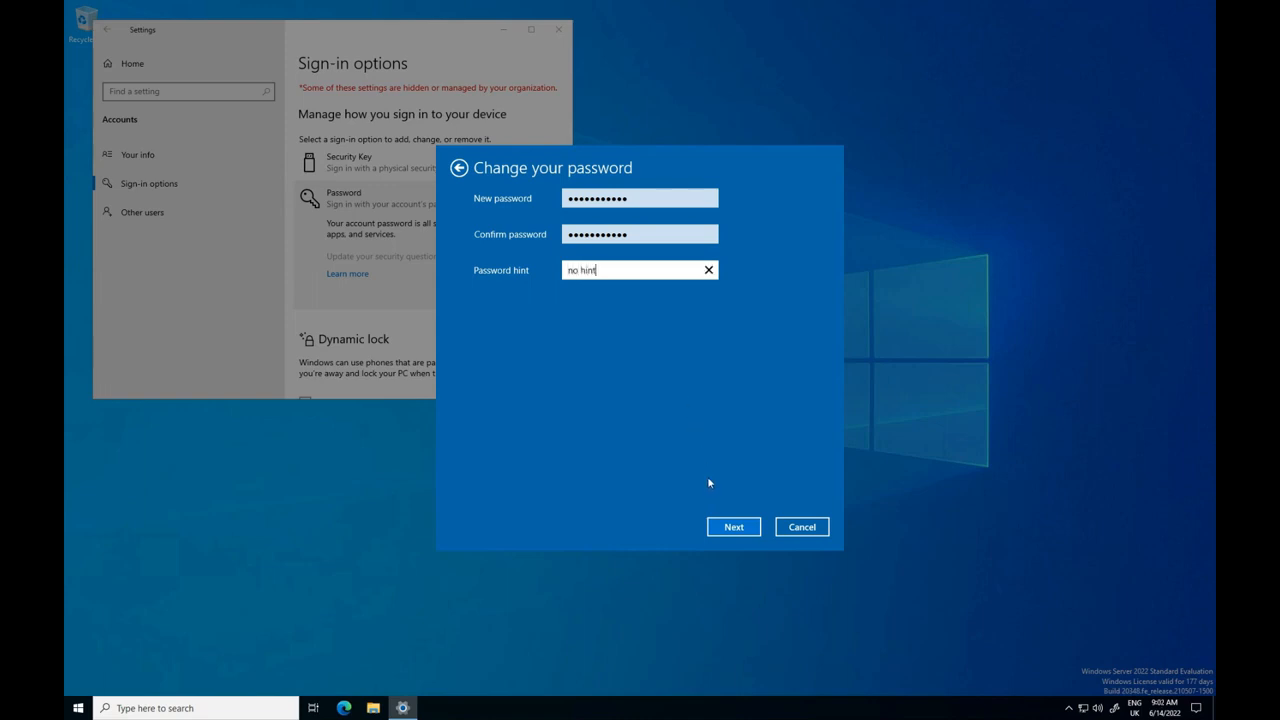
pyautogui.click(721, 529)
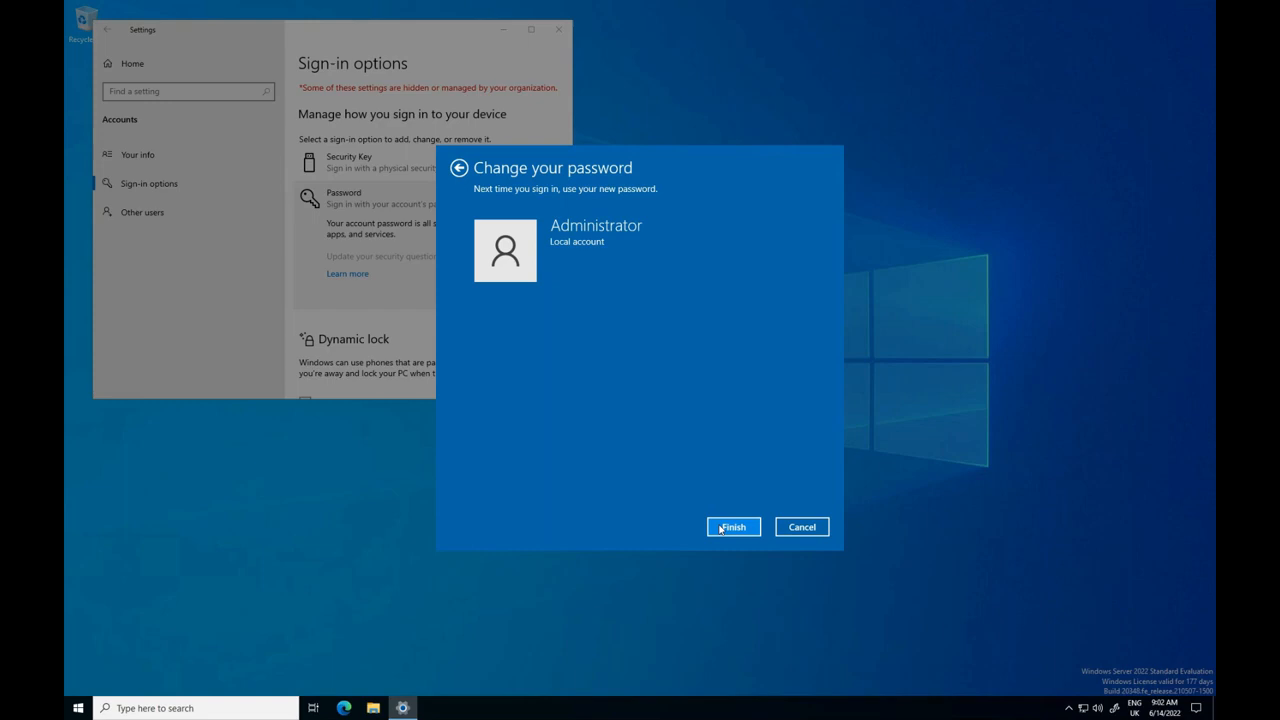
pyautogui.click(720, 529)
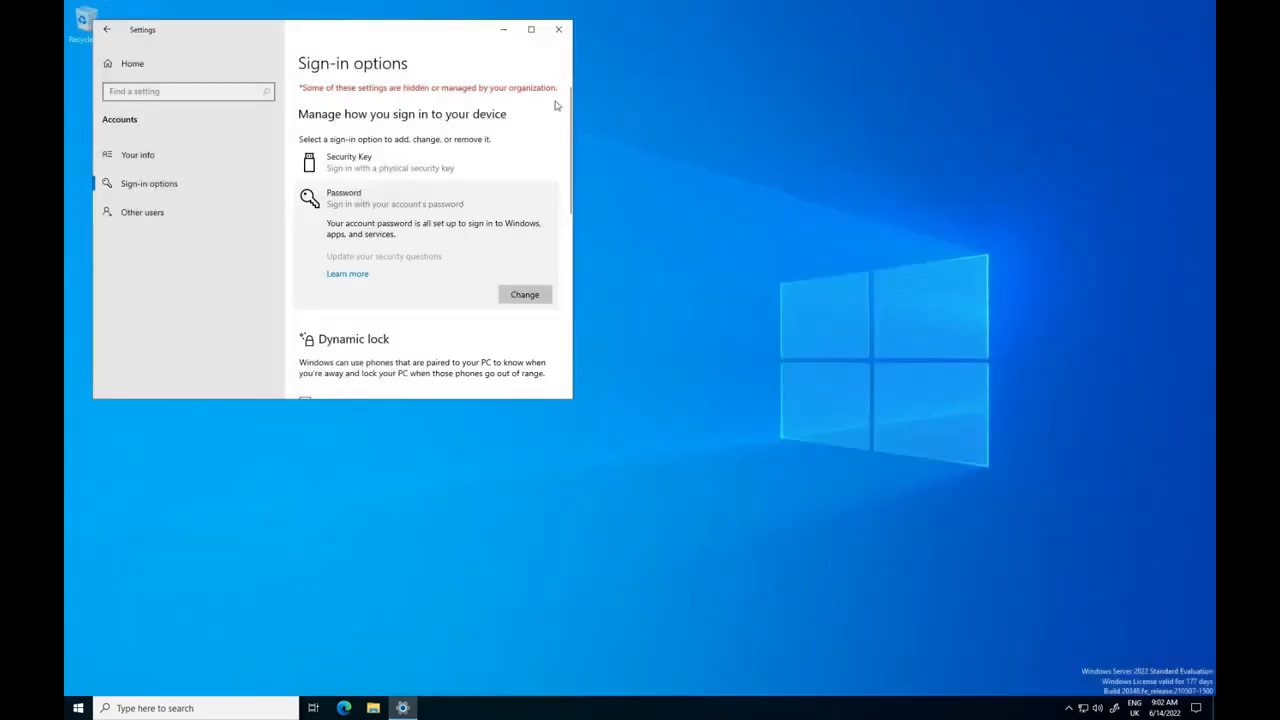
pyautogui.click(558, 31)
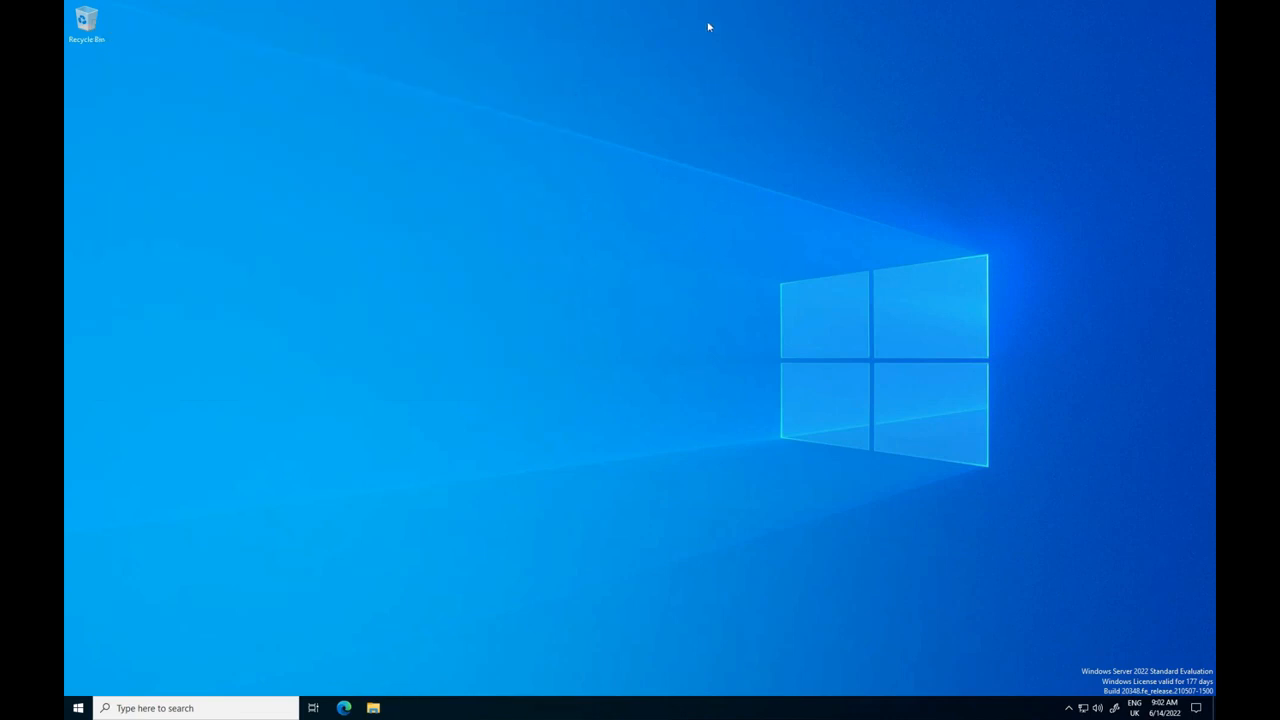
# Find Command Prompt by searching for cmd and run it as administrator.
pyautogui.moveTo(758, 3)
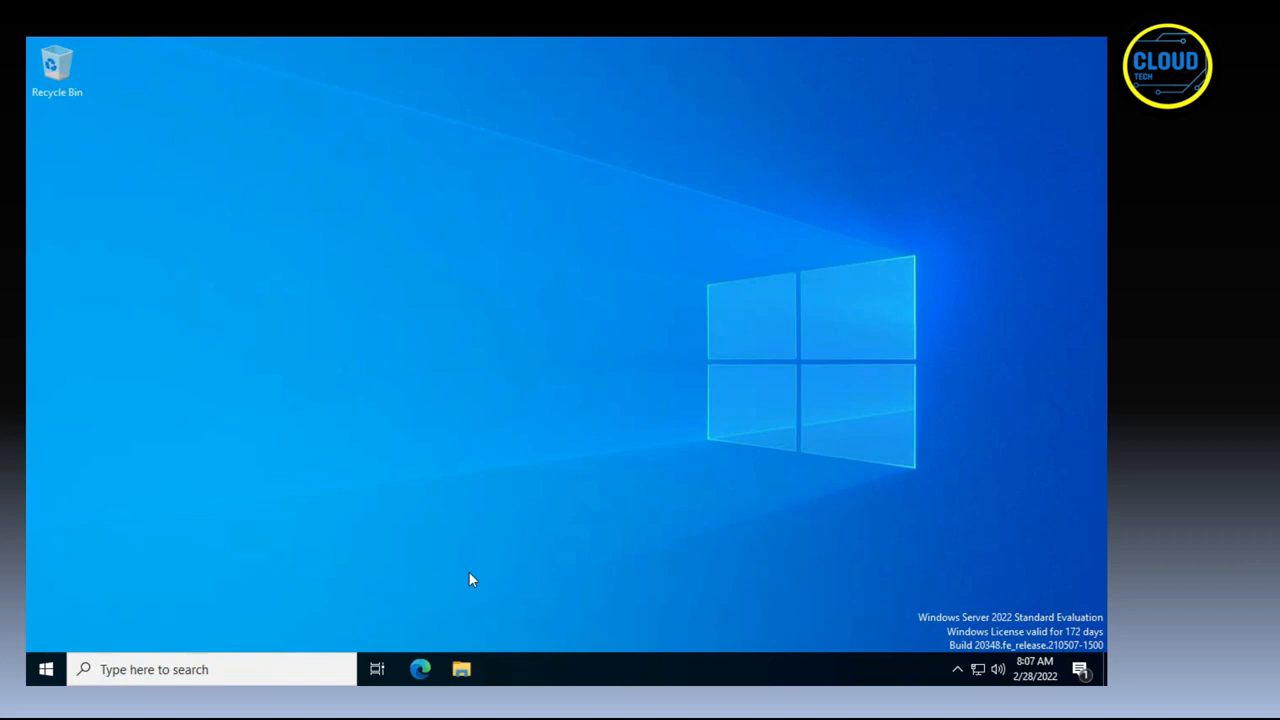
pyautogui.click(46, 669)
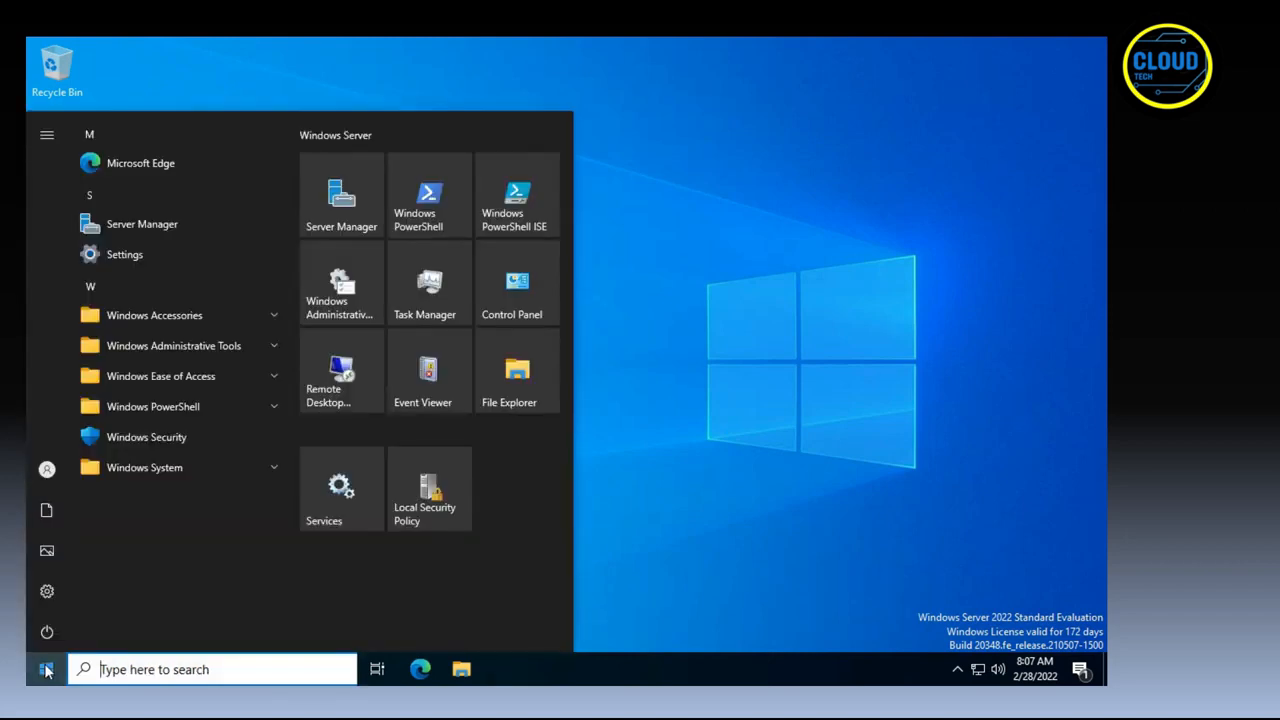
pyautogui.write('cmd')
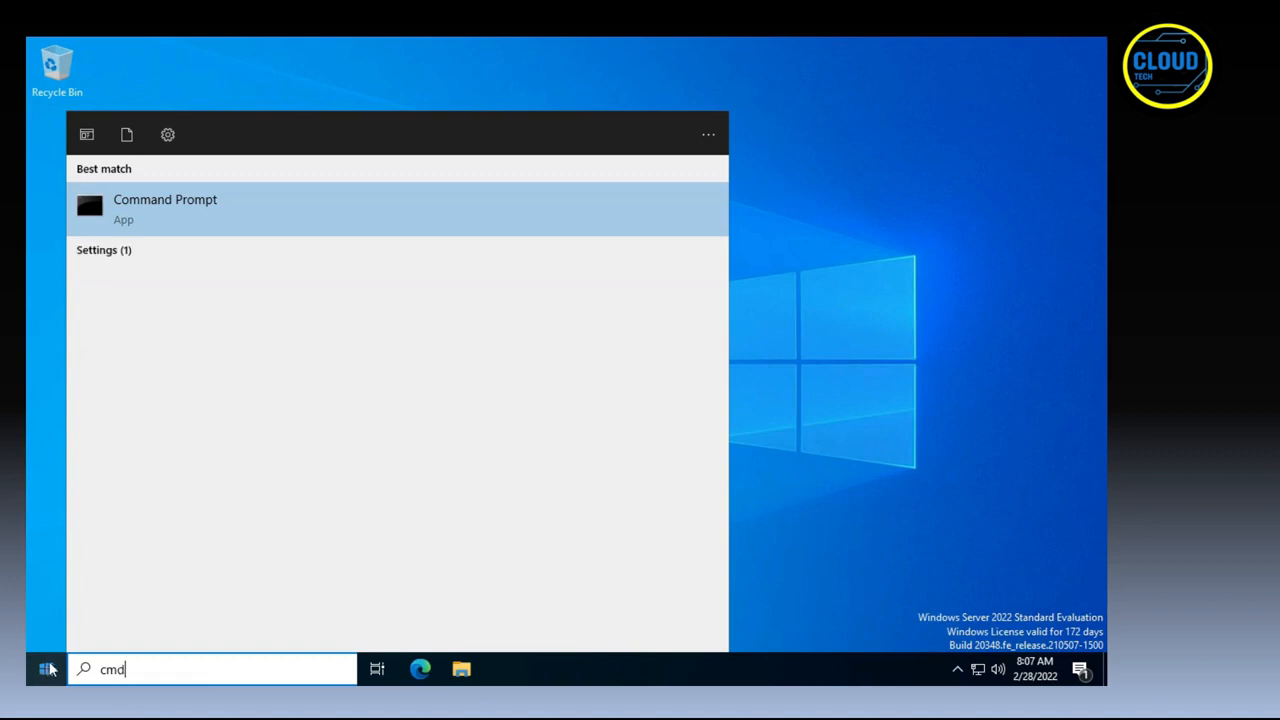
pyautogui.rightClick(167, 203)
pyautogui.click(188, 220)
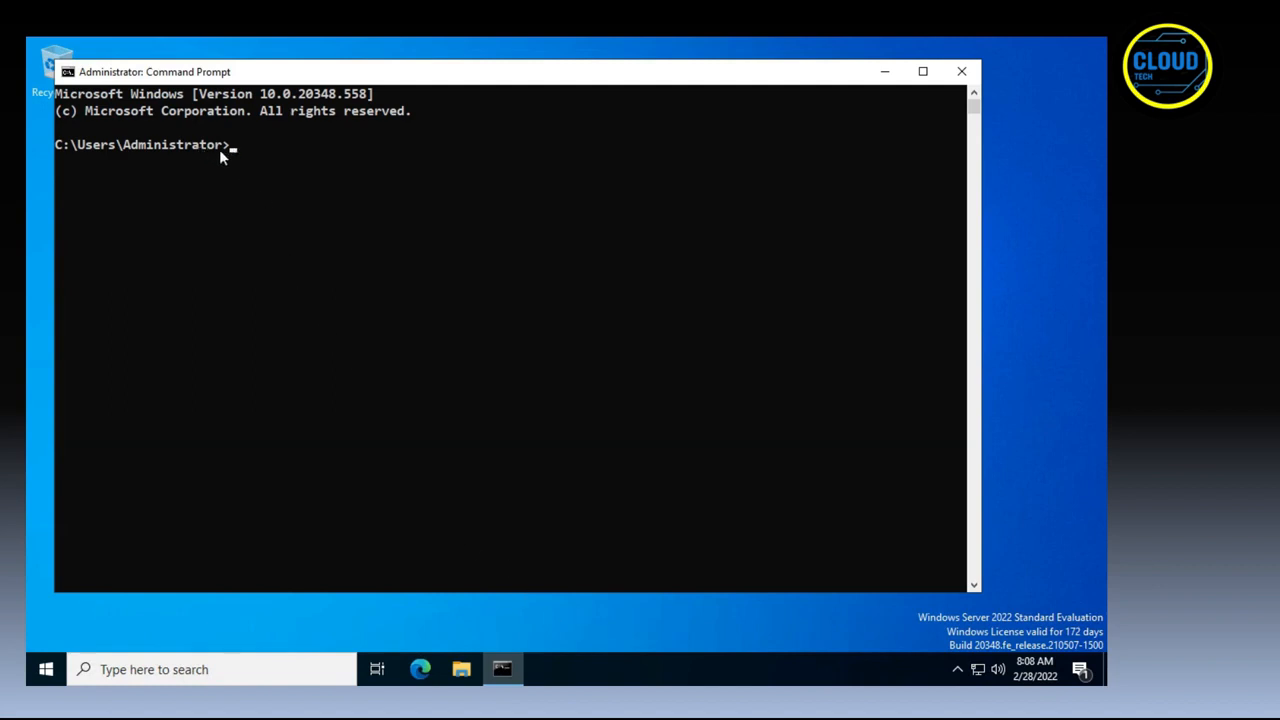
# Display the detailed Windows license information with slmgr.vbs /dlv and dismiss the report.
pyautogui.write('slmgr.vbs /dlv')
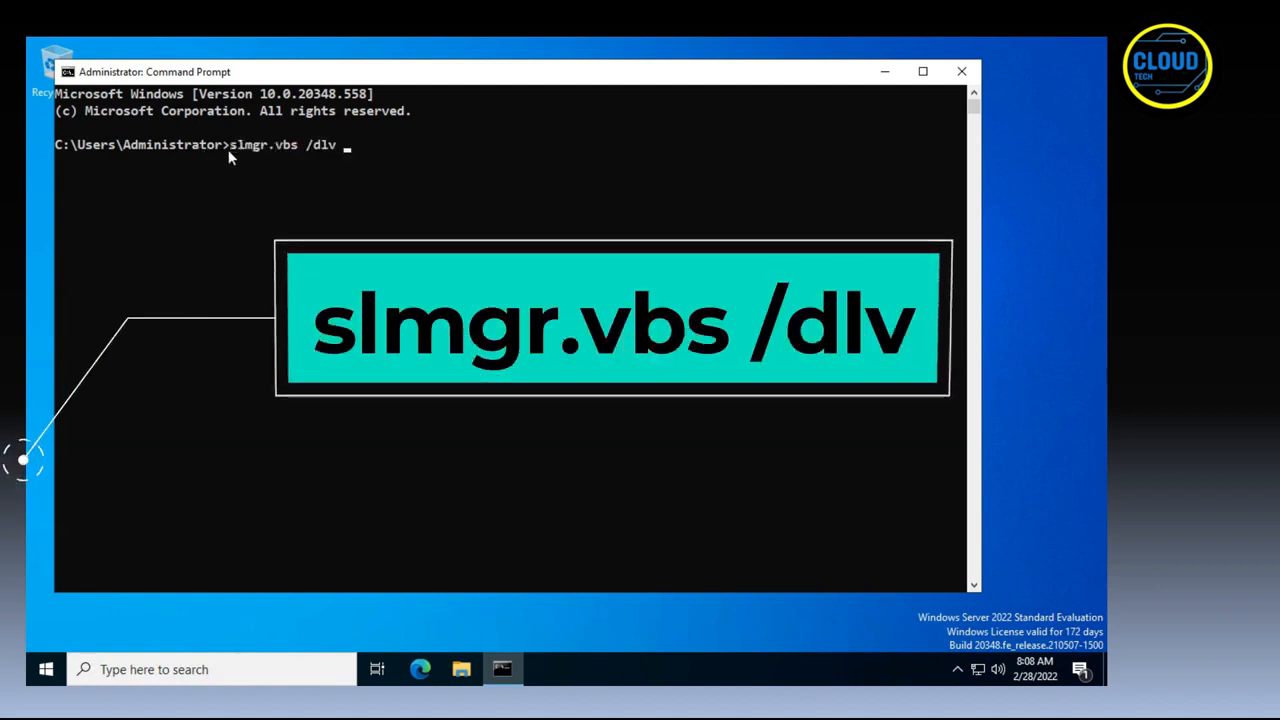
pyautogui.press('Return')
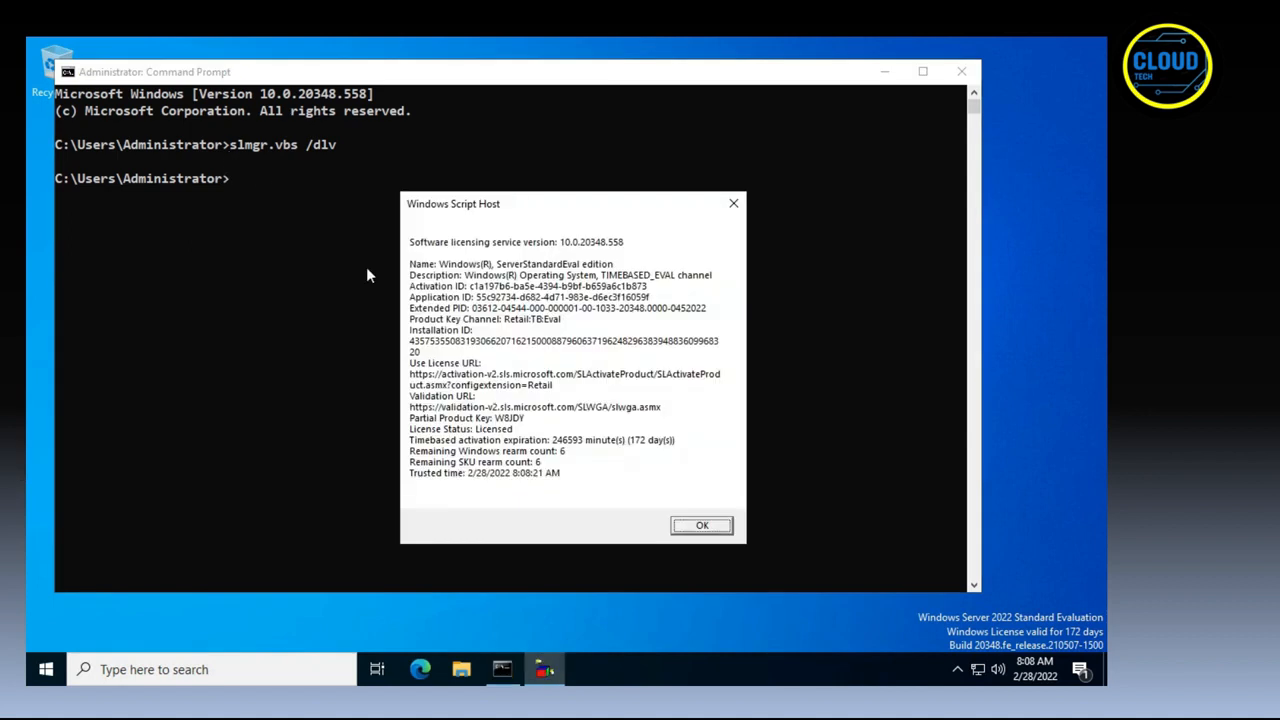
pyautogui.click(700, 526)
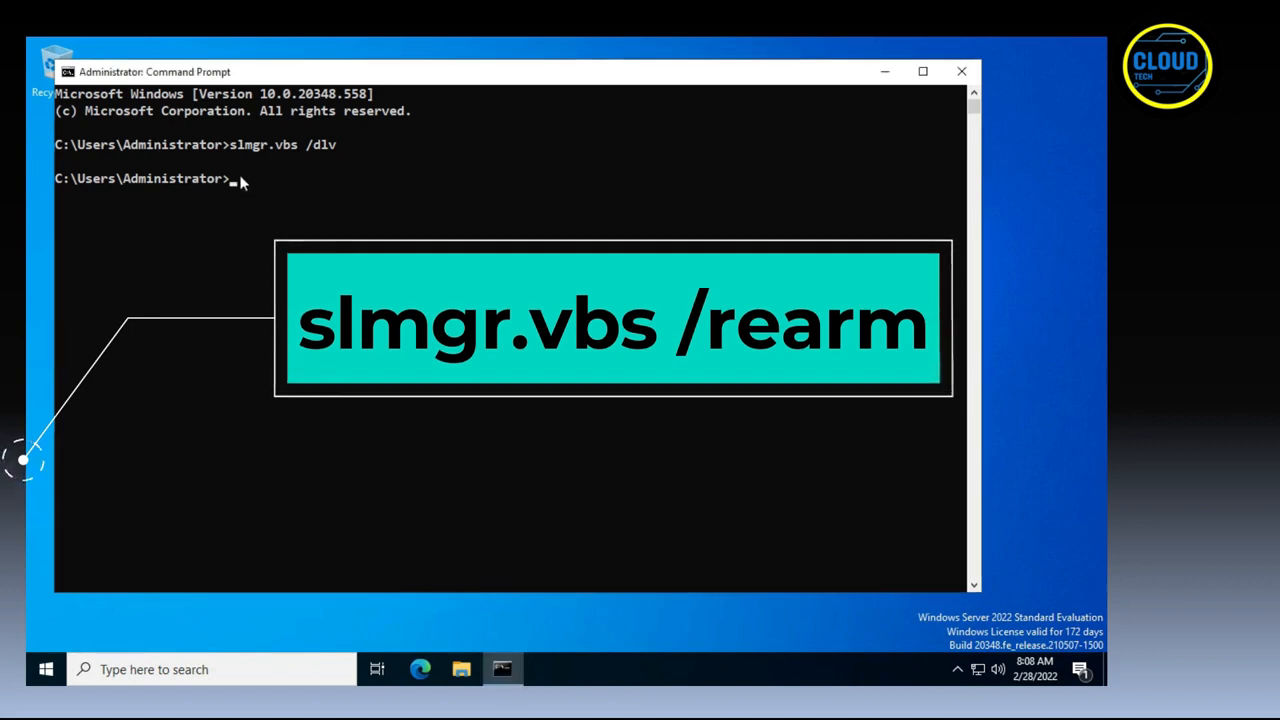
# Rearm the Windows evaluation license with slmgr.vbs /rearm and dismiss the completion message.
pyautogui.write('slmgr.vbs /rearm')
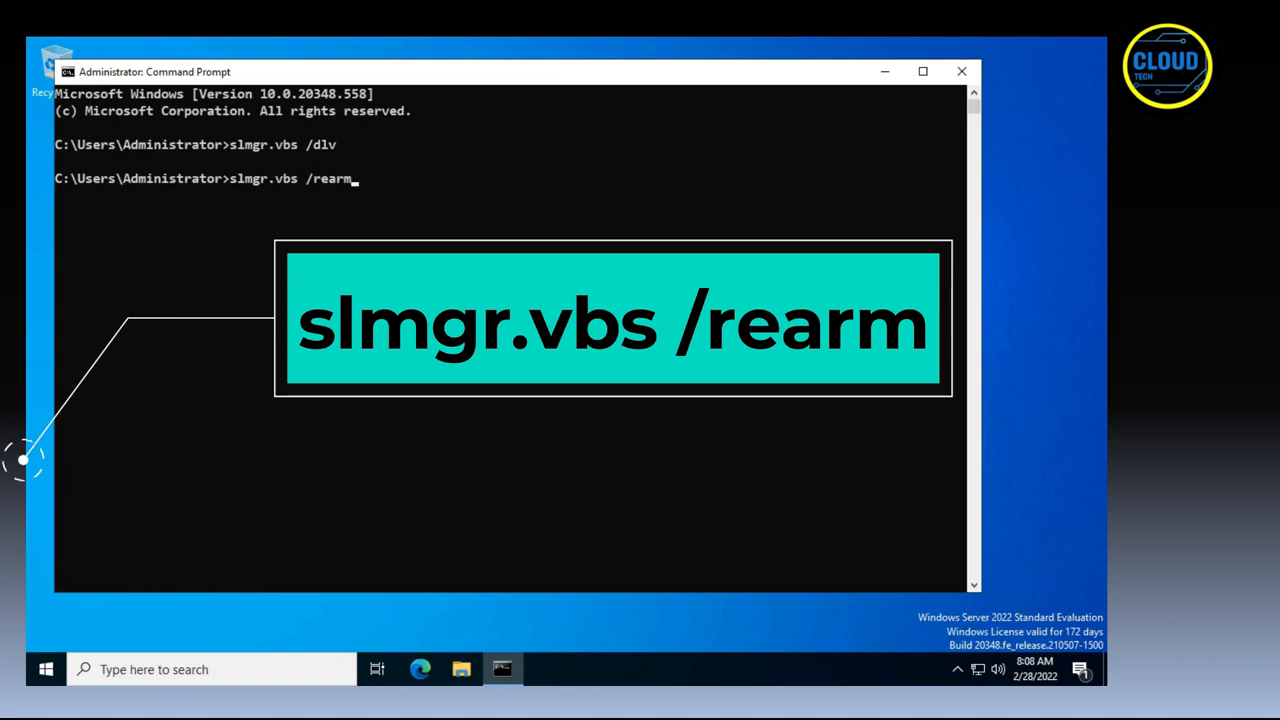
pyautogui.press('Return')
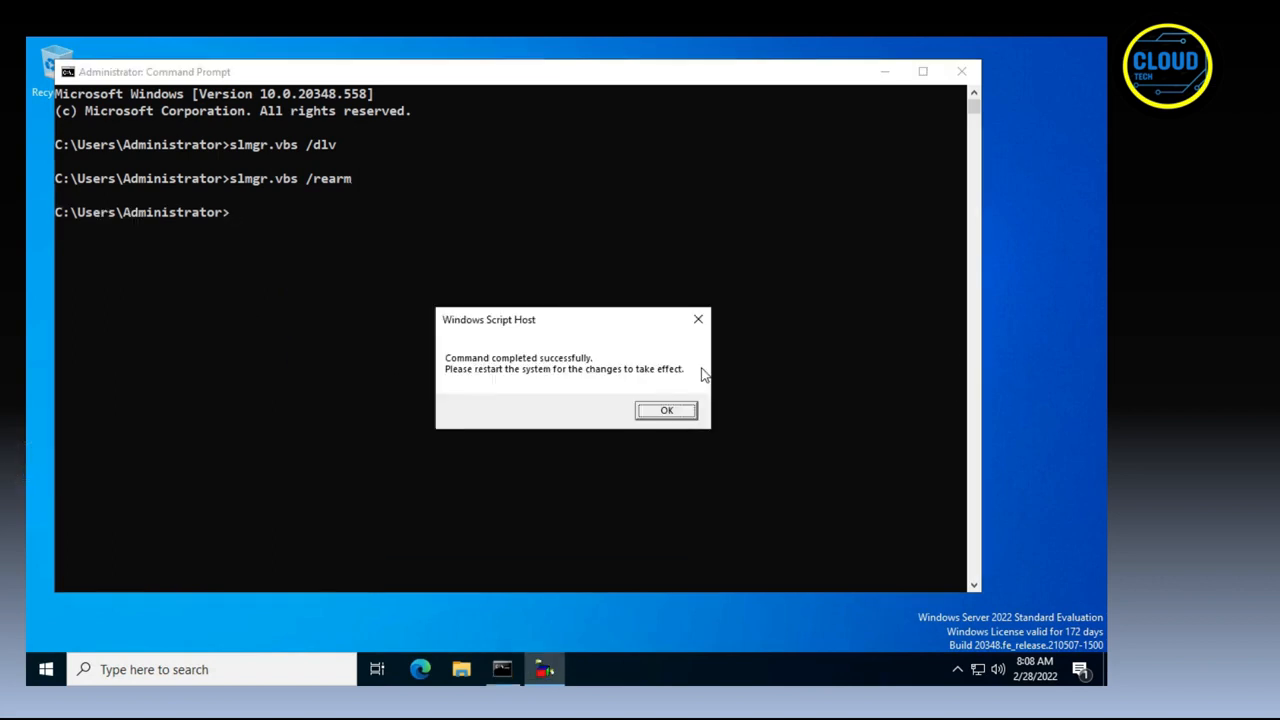
pyautogui.click(674, 413)
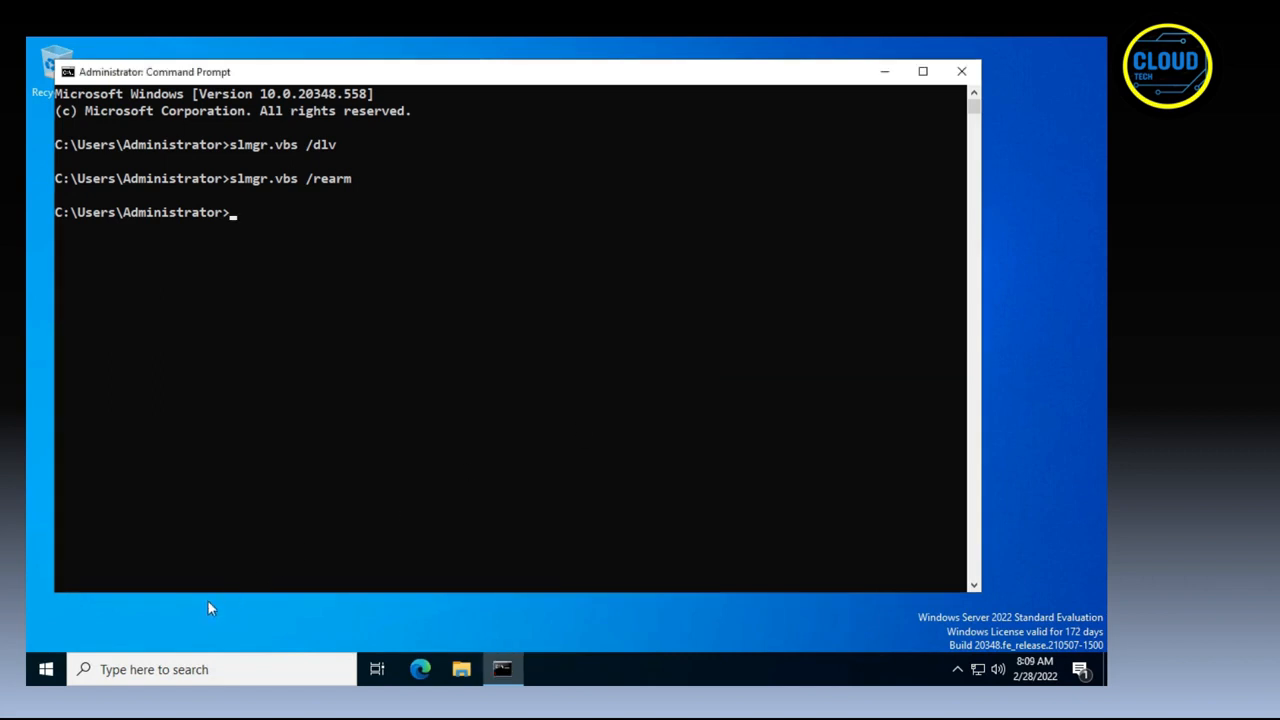
# Close the Command Prompt and restart the server.
pyautogui.click(961, 71)
pyautogui.click(46, 669)
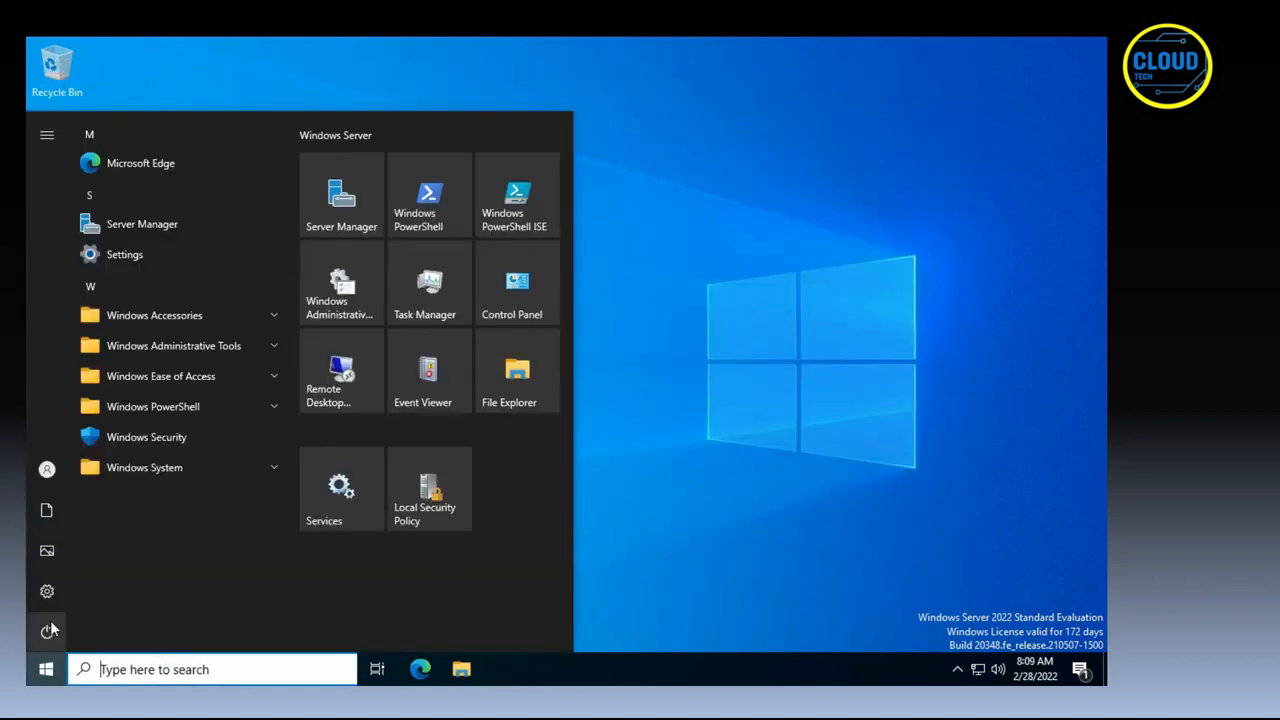
pyautogui.click(265, 584)
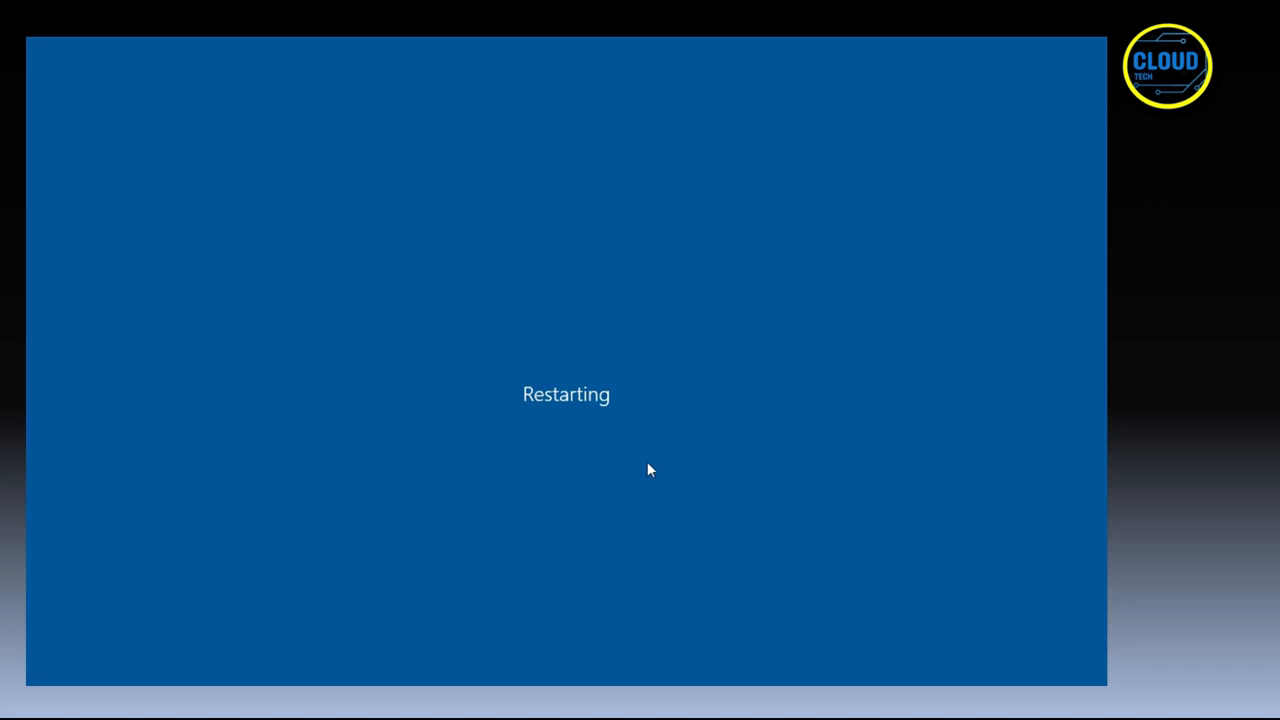